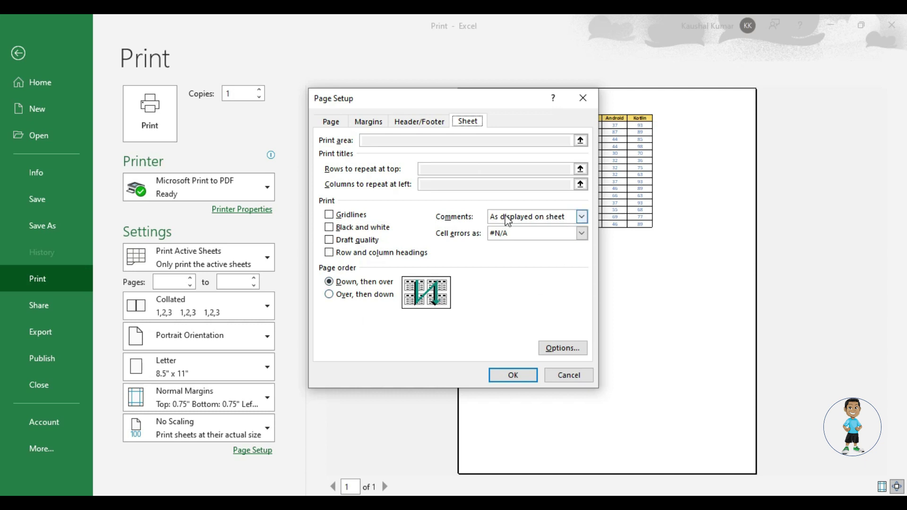
View Page Setup's Header/Footer tab, then close it and exit the Print screen back to Sheet2
click(425, 121)
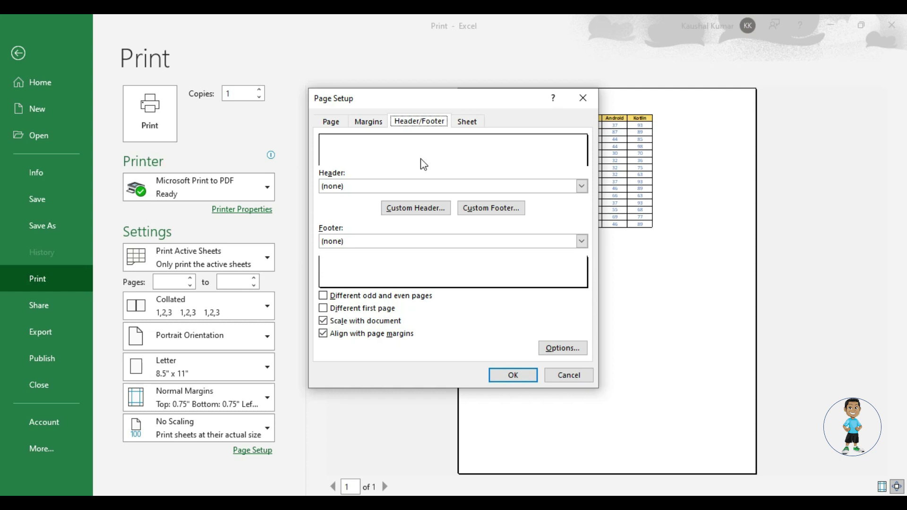
key(Escape)
key(Escape)
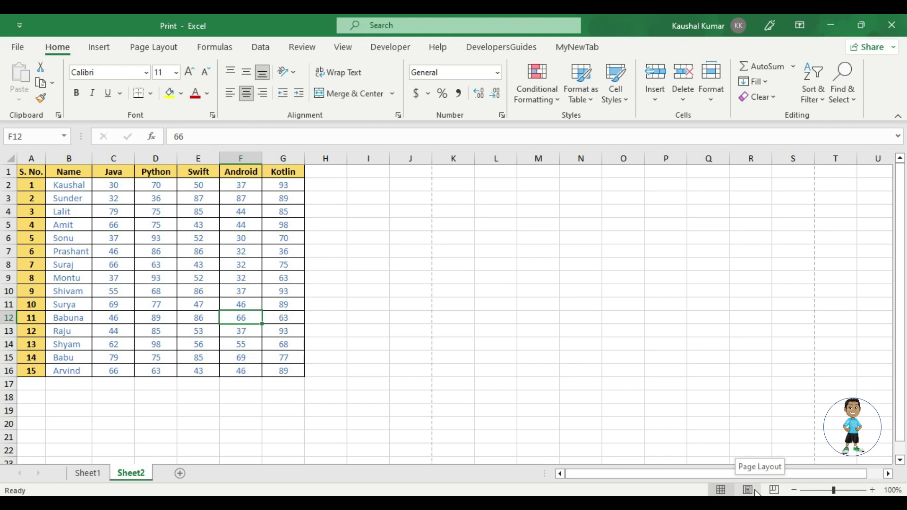
Switch Sheet2 to Page Layout view to see the table laid out as printed pages
click(747, 490)
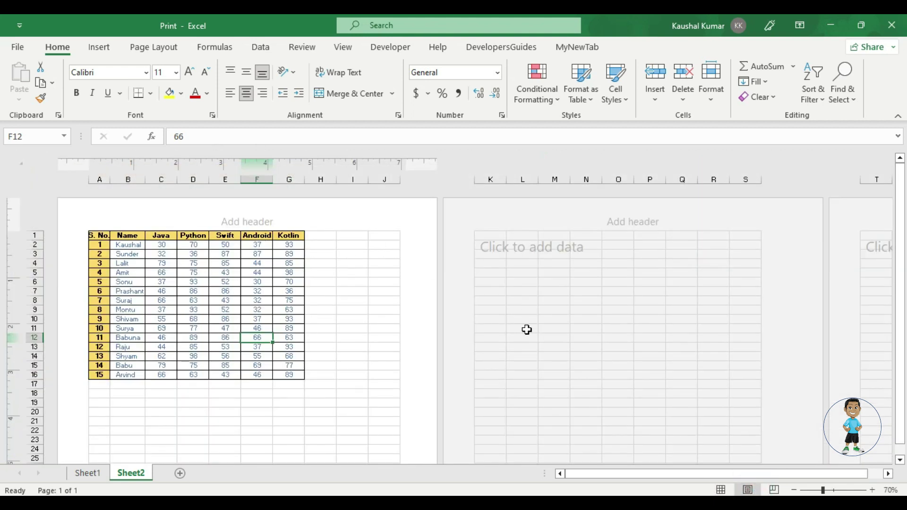
ctrl+scroll(526, 330, down, 1)
ctrl+scroll(527, 329, down, 1)
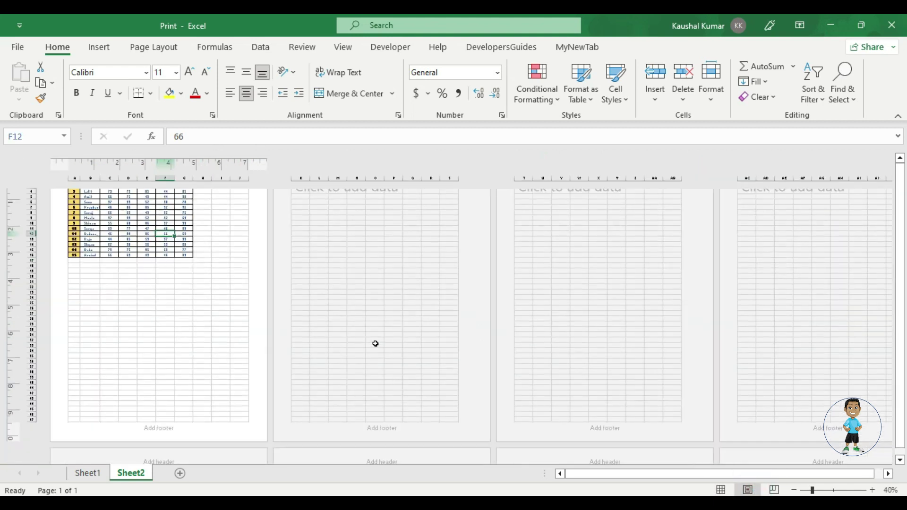
ctrl+scroll(193, 284, up, 3)
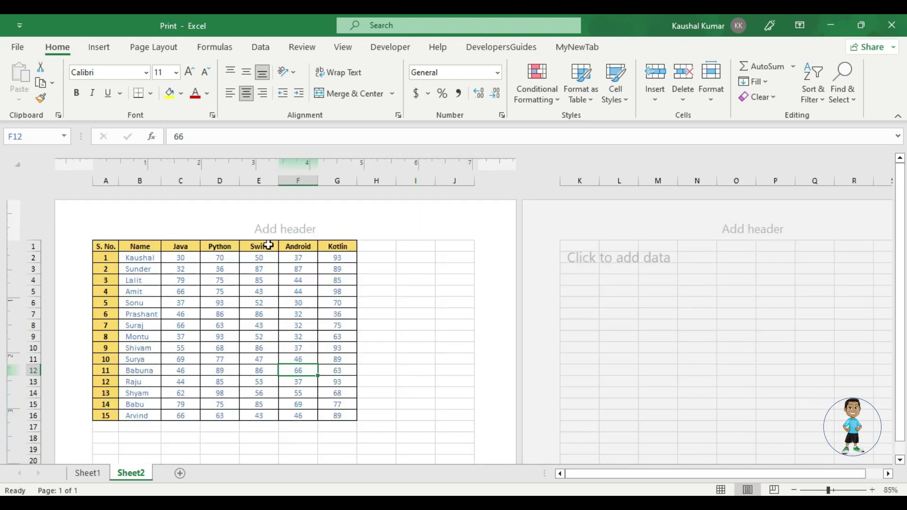
scroll(291, 288, down, 5)
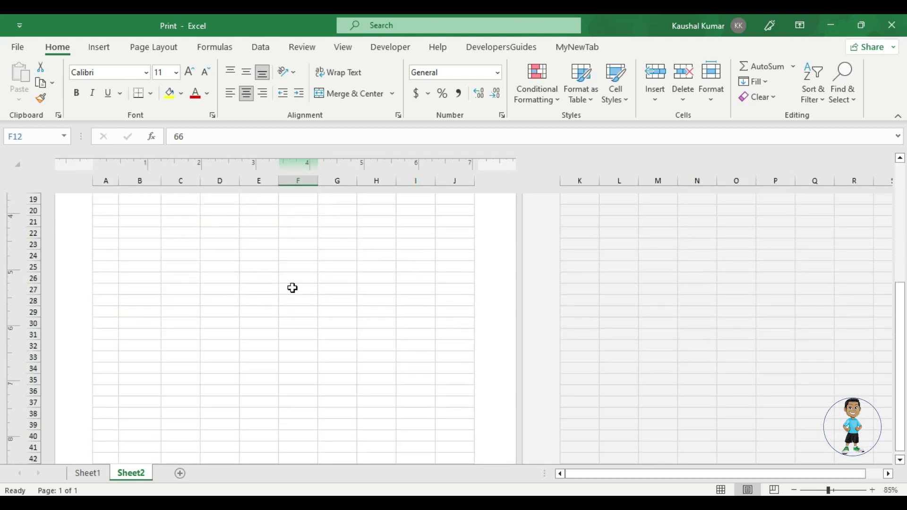
scroll(299, 369, up, 2)
scroll(330, 326, up, 2)
scroll(330, 321, up, 1)
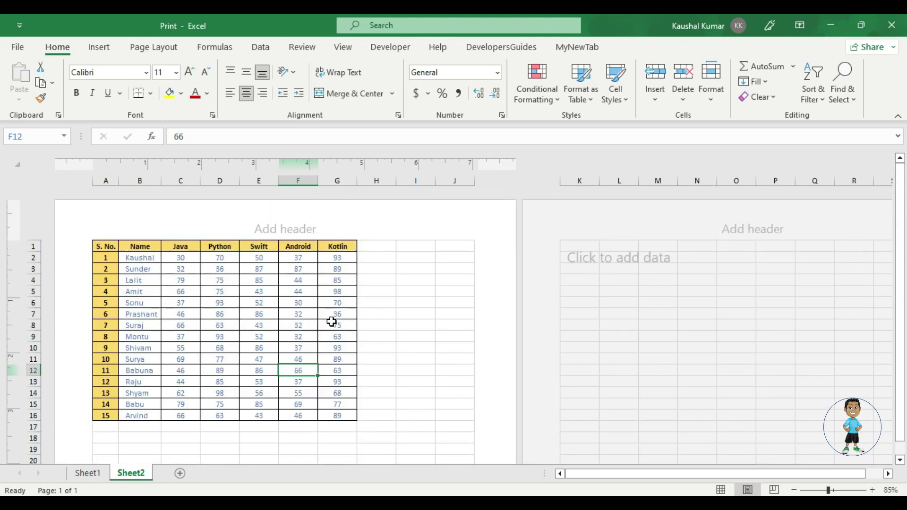
Enter the empty header area, view the Header & Footer elements, then exit without adding content
click(285, 229)
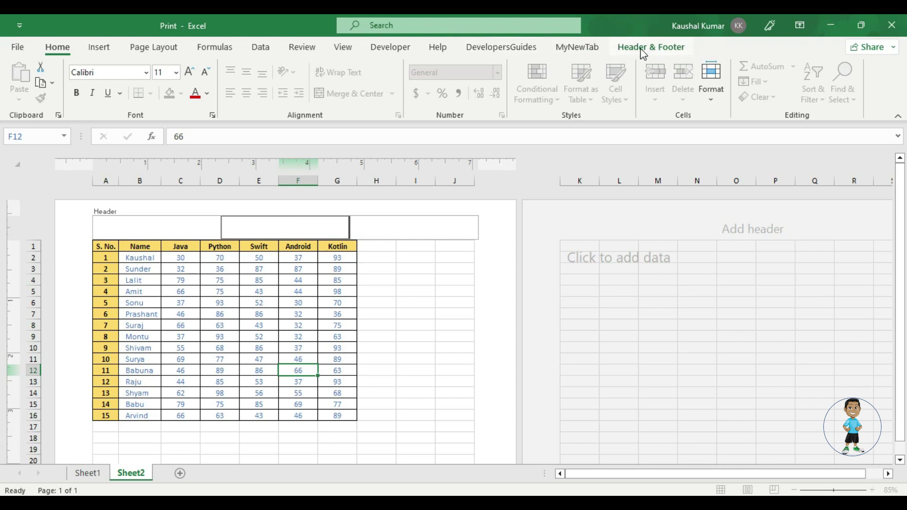
click(643, 50)
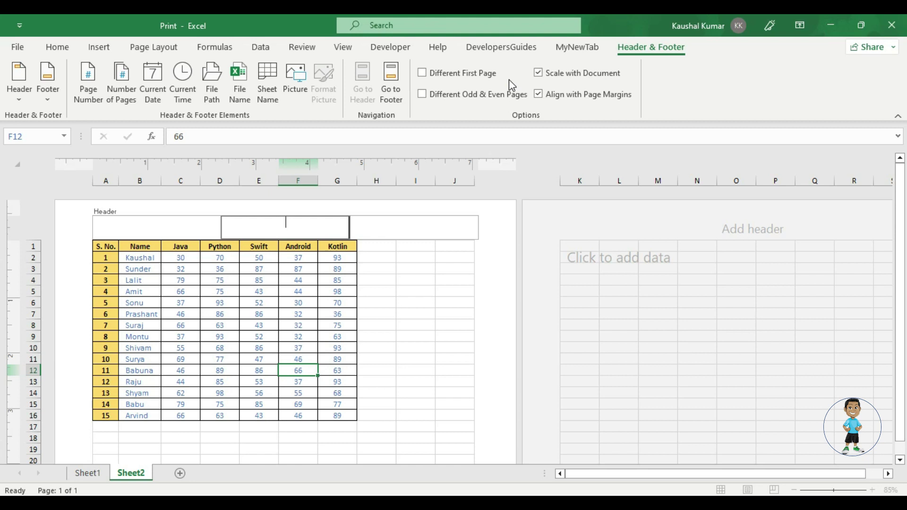
click(485, 141)
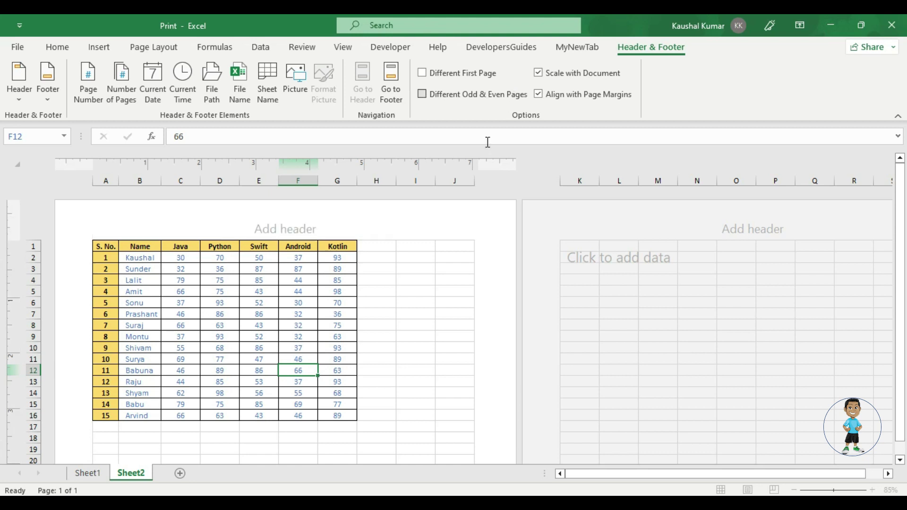
Return to Normal view and start a header via Insert > Text > Header & Footer
click(99, 46)
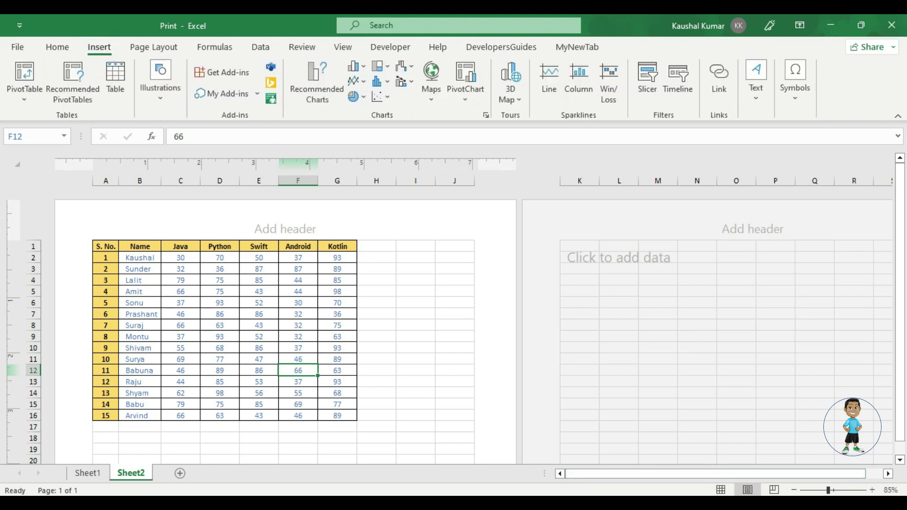
click(721, 490)
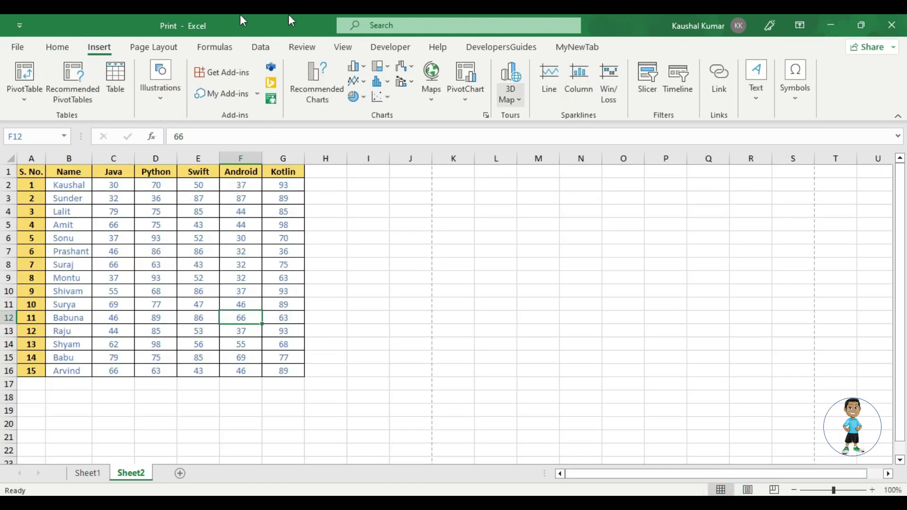
click(756, 89)
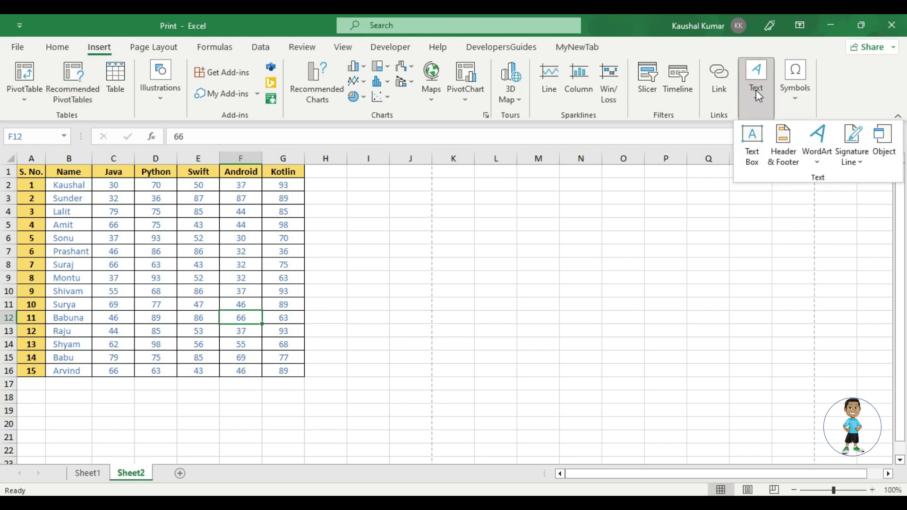
click(784, 157)
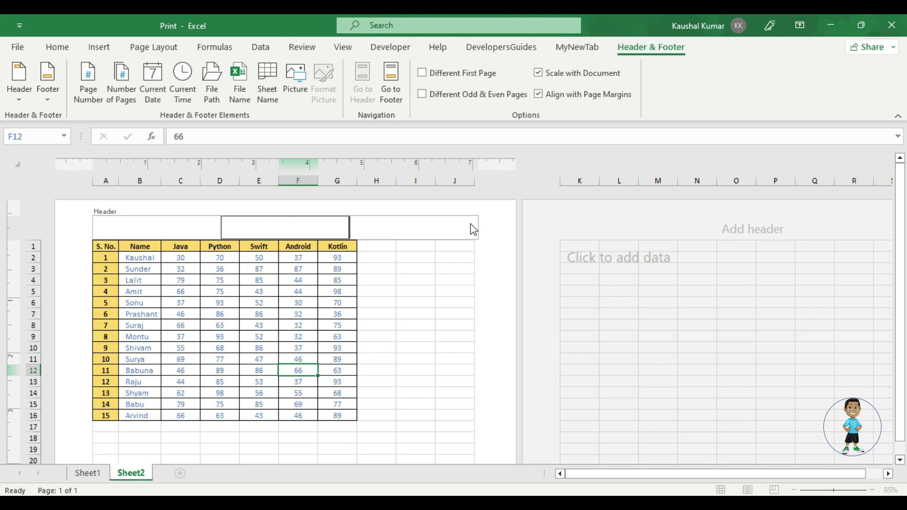
Cancel header editing, go back to Normal view and open the print preview
key(Escape)
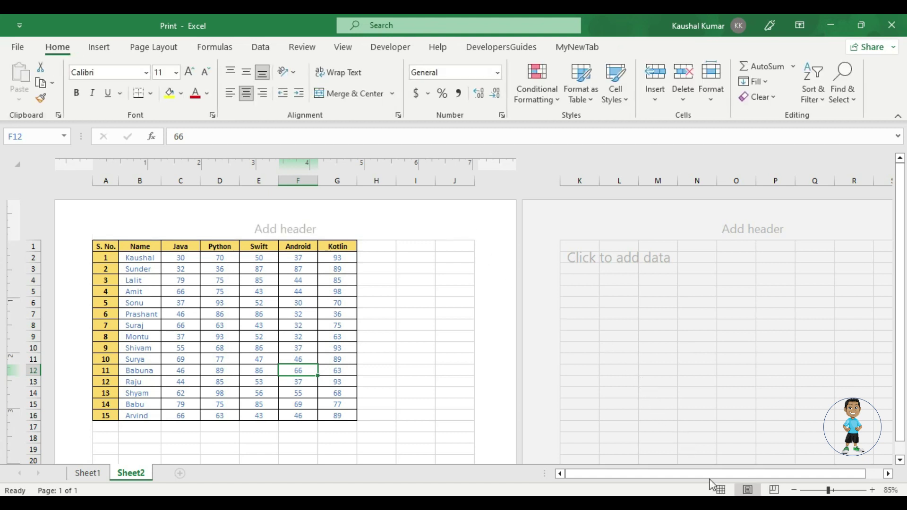
click(720, 490)
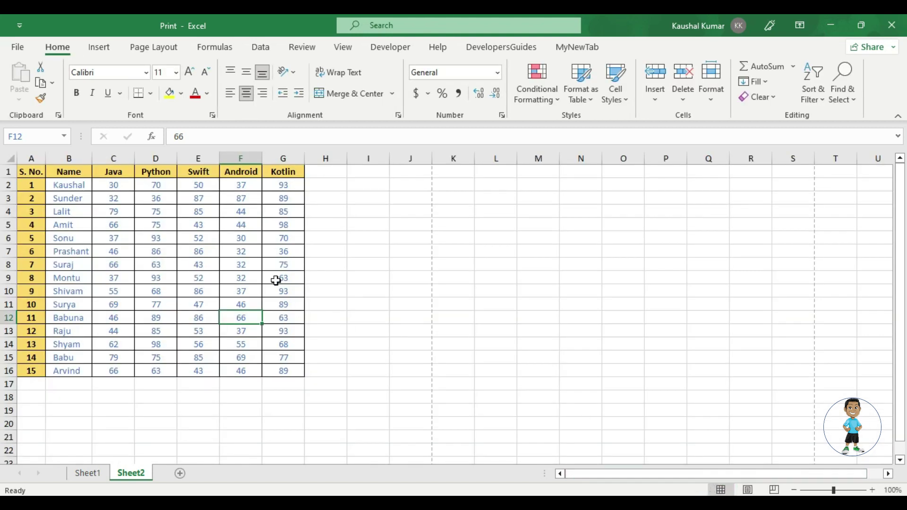
key(ctrl+p)
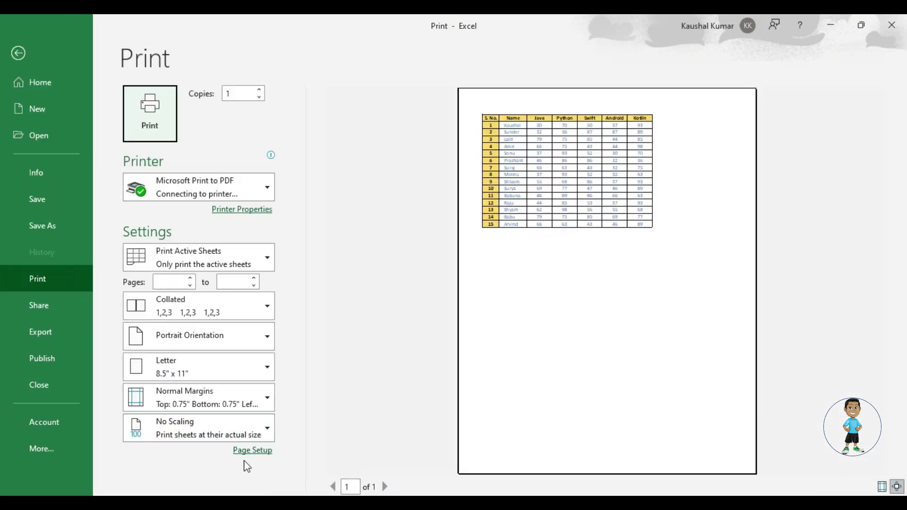
Open Page Setup's Header/Footer tab and browse the header and footer preset lists without choosing
click(248, 451)
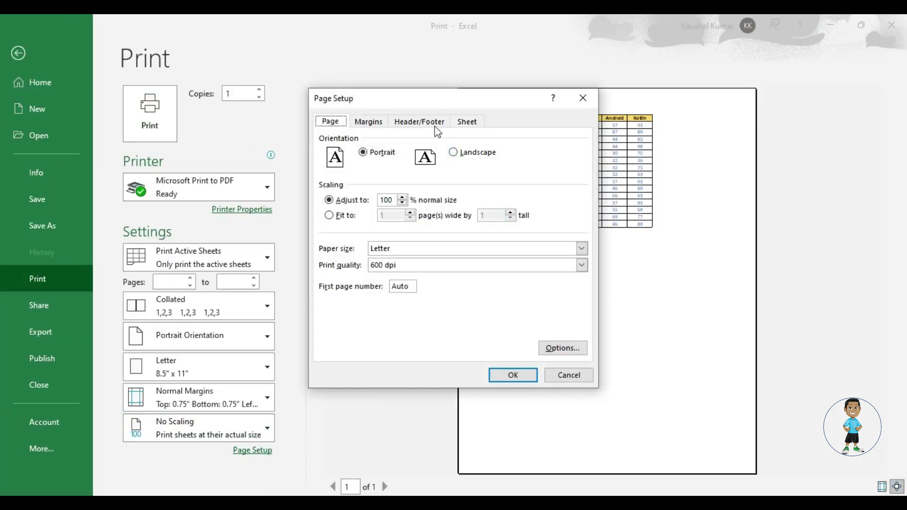
click(439, 121)
click(583, 186)
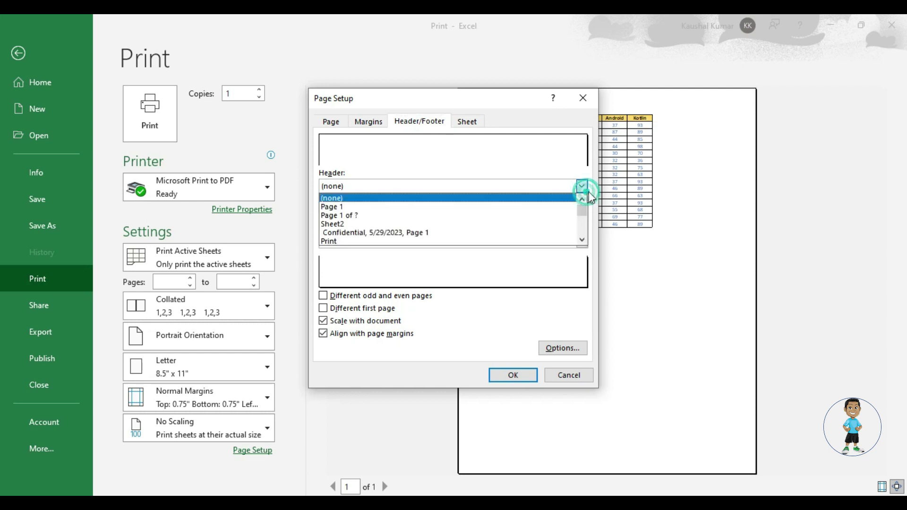
click(586, 186)
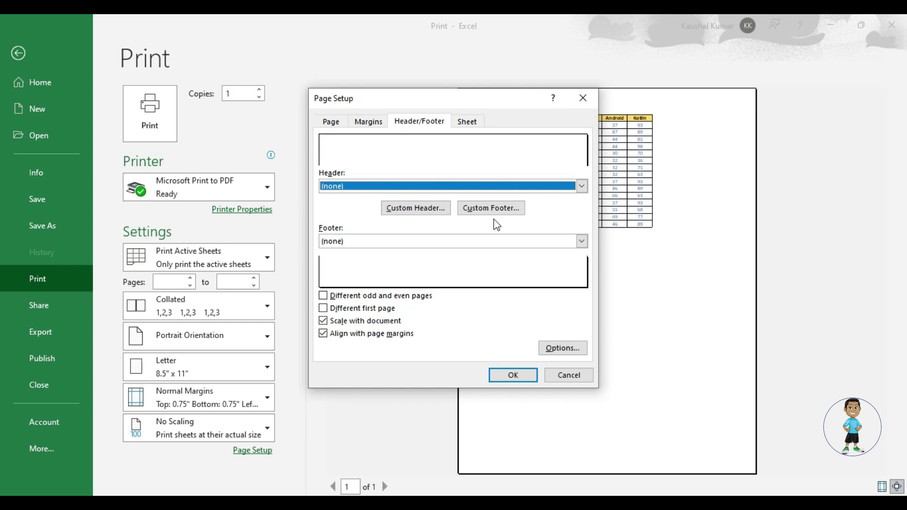
click(328, 150)
click(348, 272)
click(357, 189)
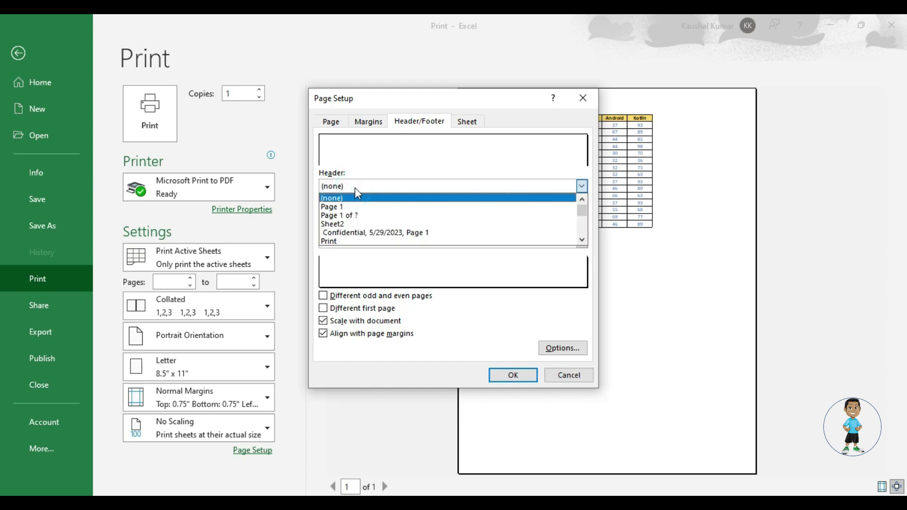
click(355, 194)
click(361, 242)
click(362, 247)
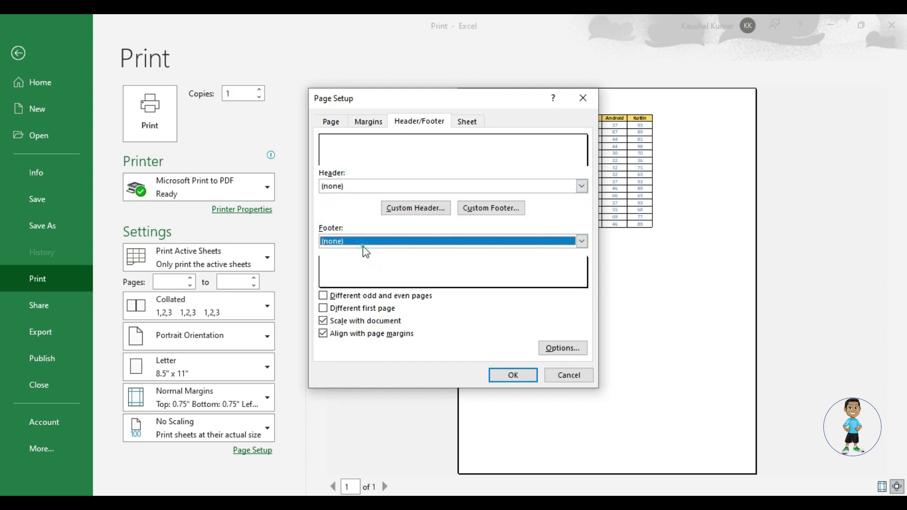
Choose the 'Page 1' header preset and confirm Page Setup with OK
click(348, 188)
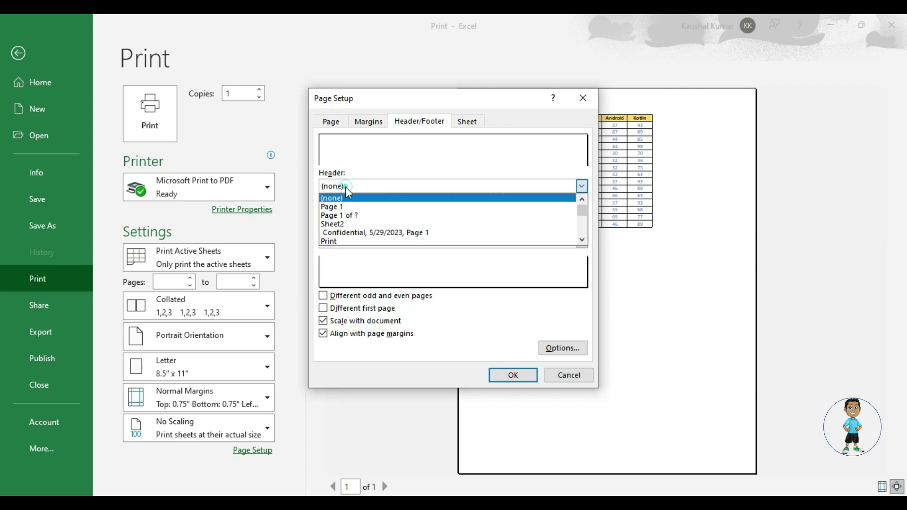
click(333, 208)
drag(418, 100, 136, 114)
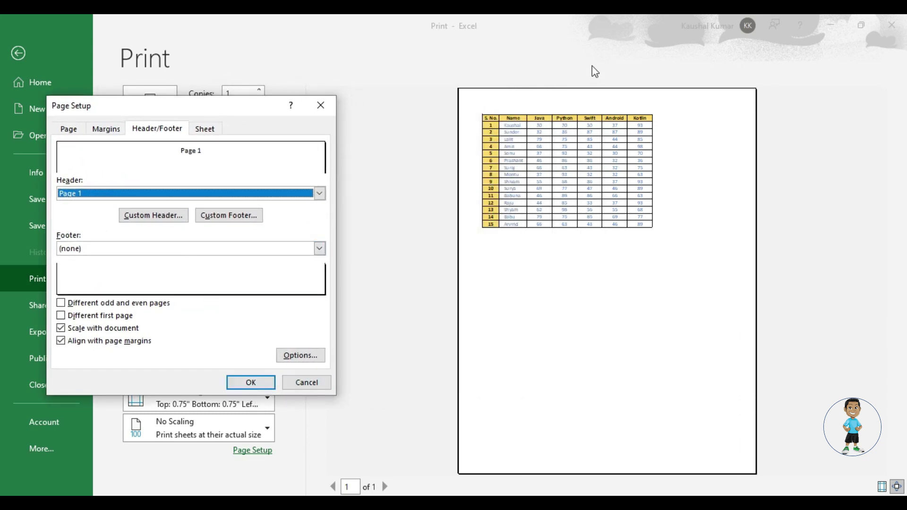
click(267, 383)
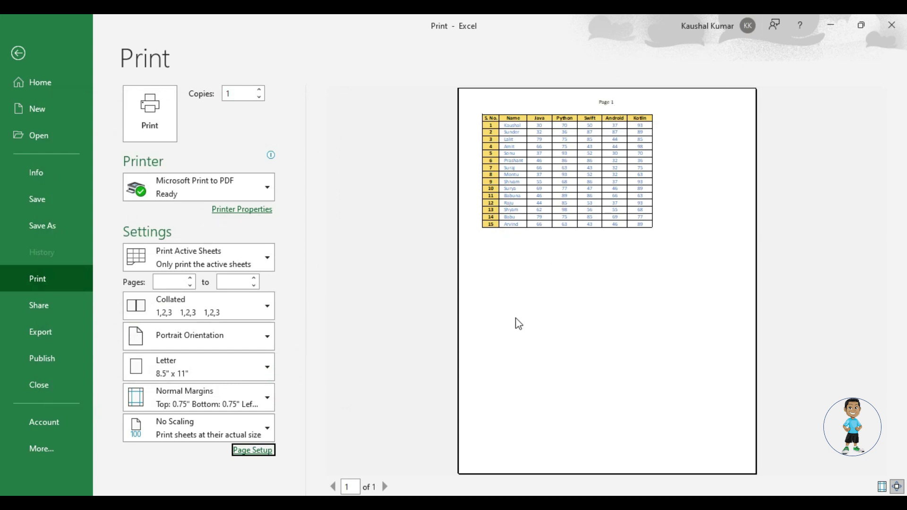
Switch to Sheet1 and give its printout the plain 'Page 1' page-number header
key(Escape)
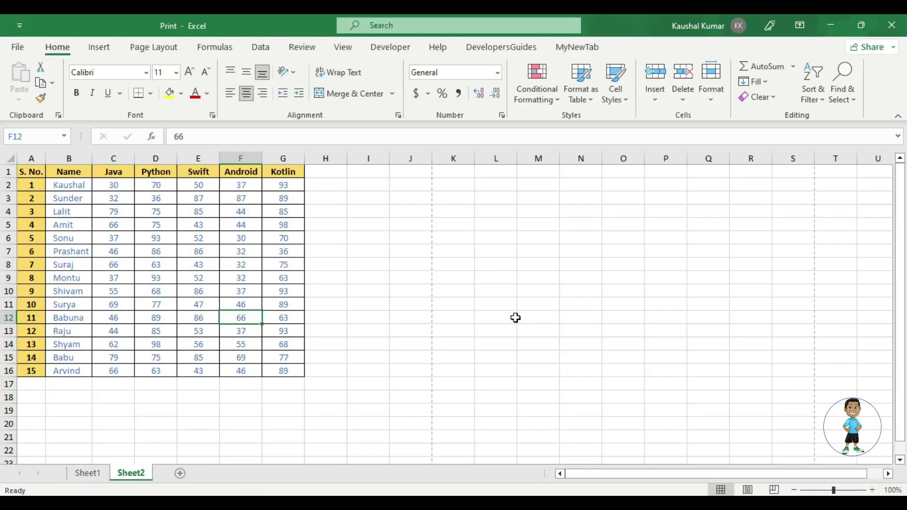
click(106, 474)
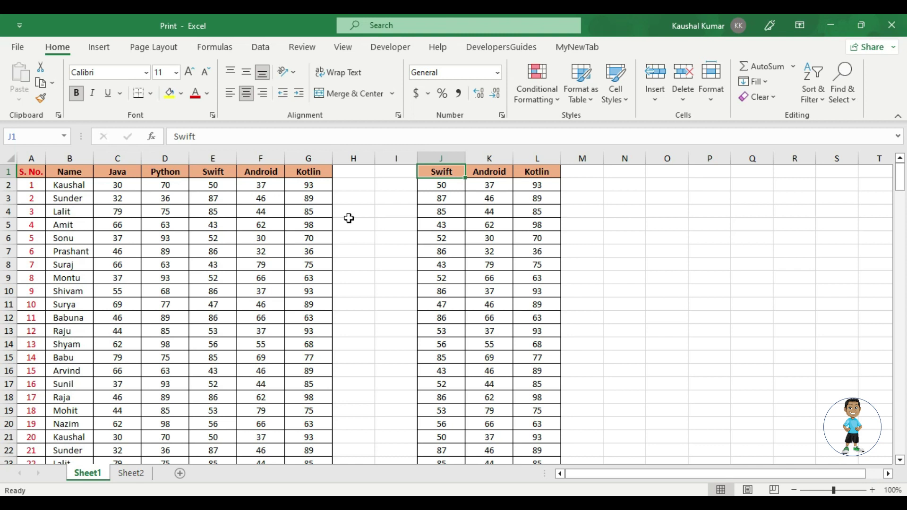
key(ctrl+p)
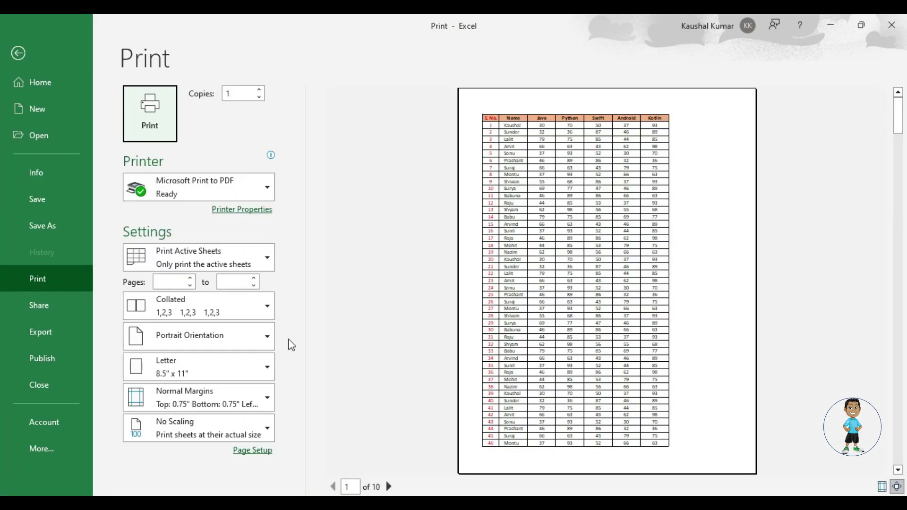
click(253, 450)
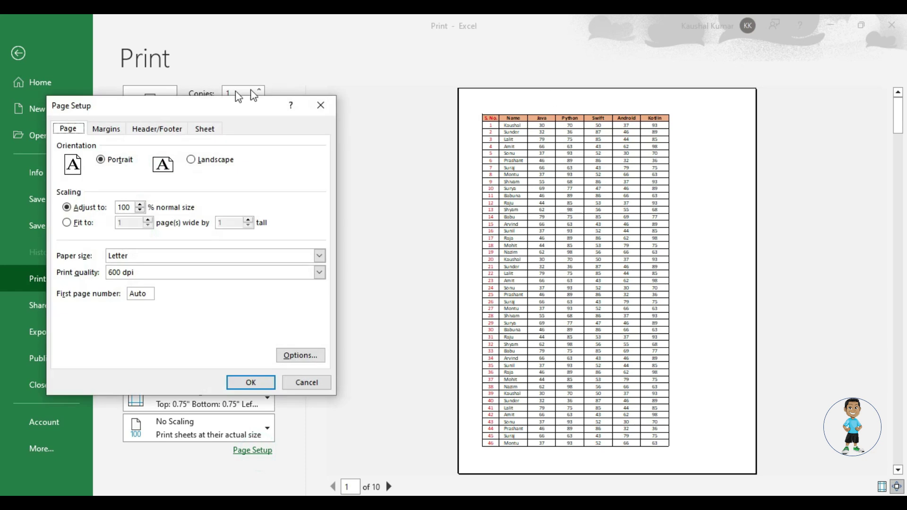
click(269, 124)
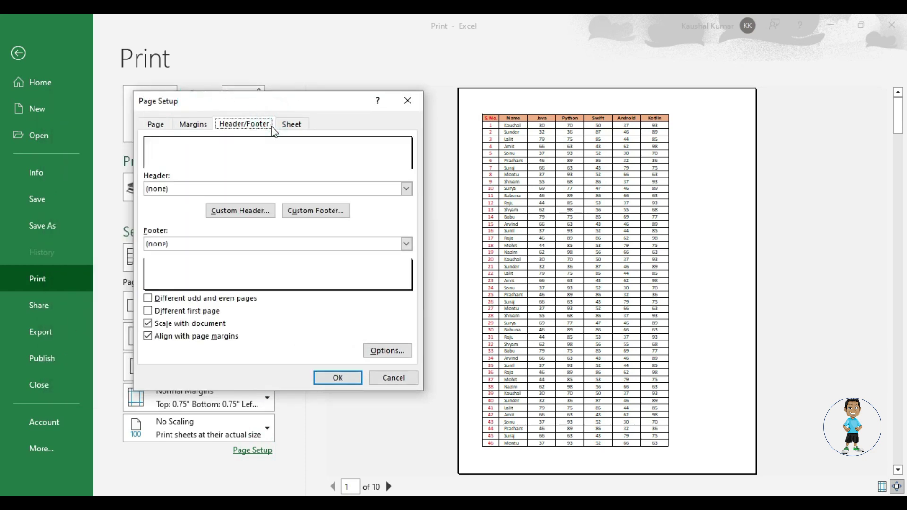
click(180, 189)
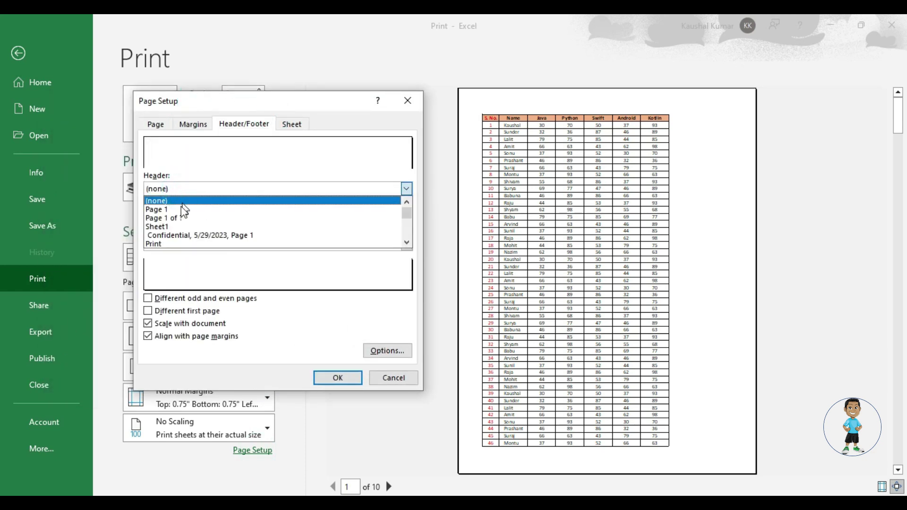
click(179, 211)
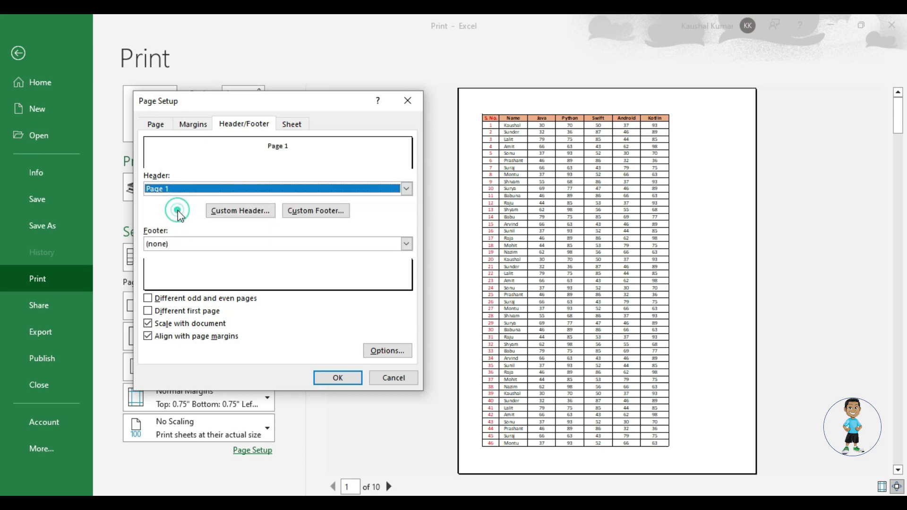
click(321, 378)
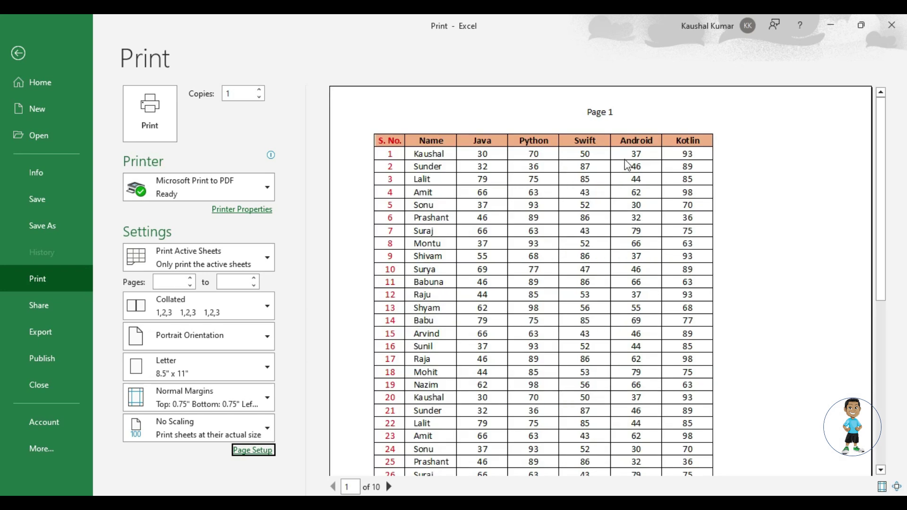
Zoom the preview and page forward to page 10 of 10 to check the header
click(624, 163)
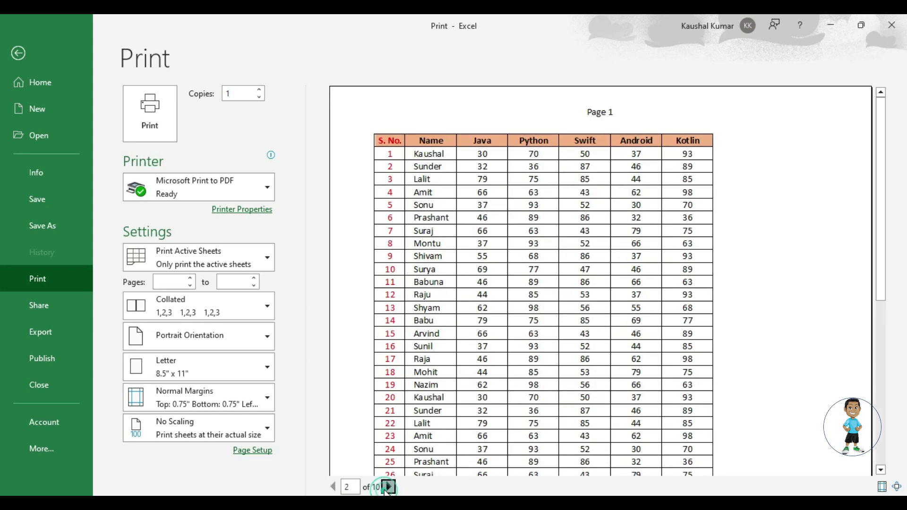
click(389, 487)
click(388, 486)
click(389, 486)
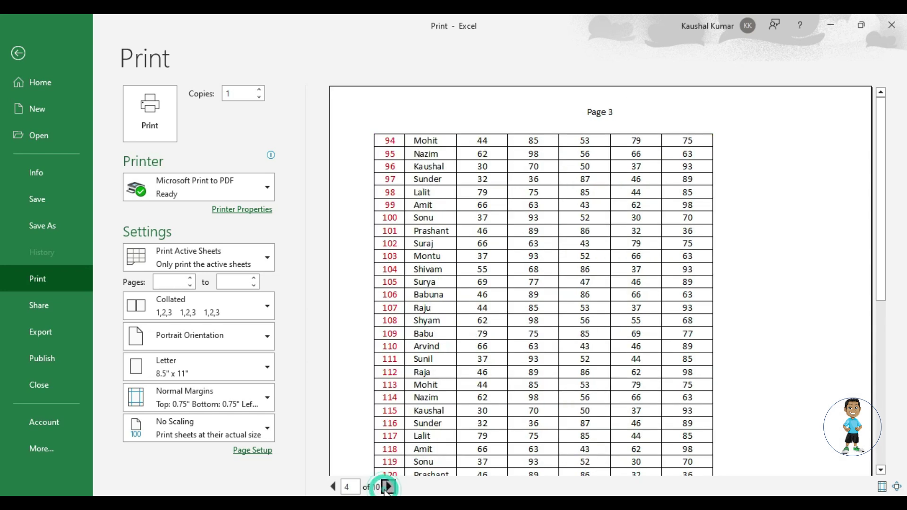
click(389, 486)
click(389, 487)
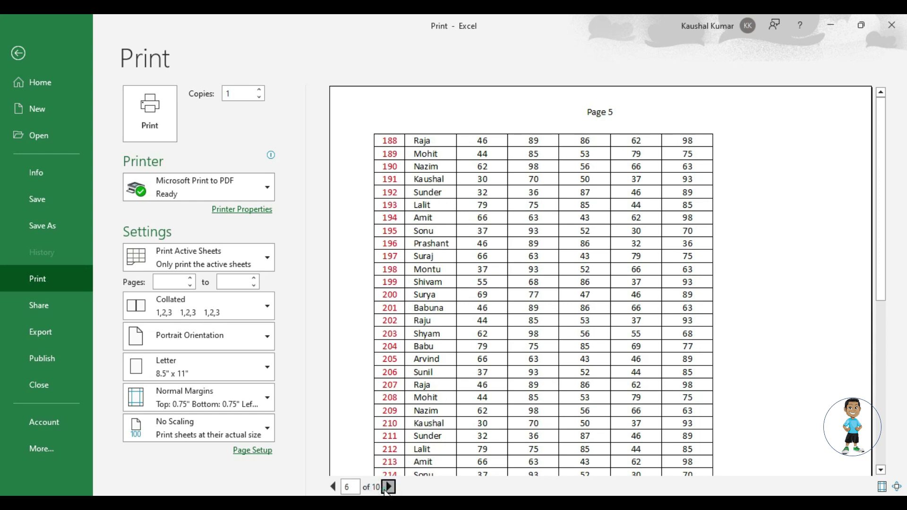
click(389, 486)
click(389, 486)
click(388, 486)
click(389, 487)
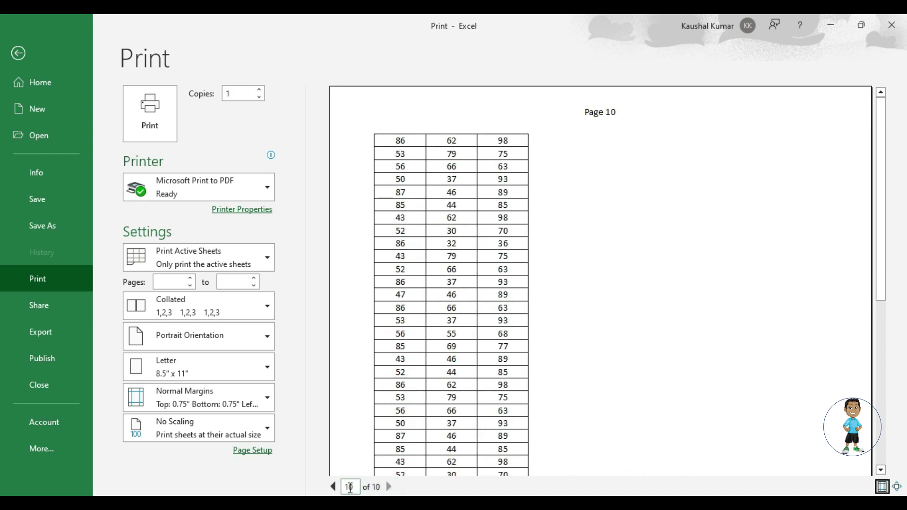
click(255, 451)
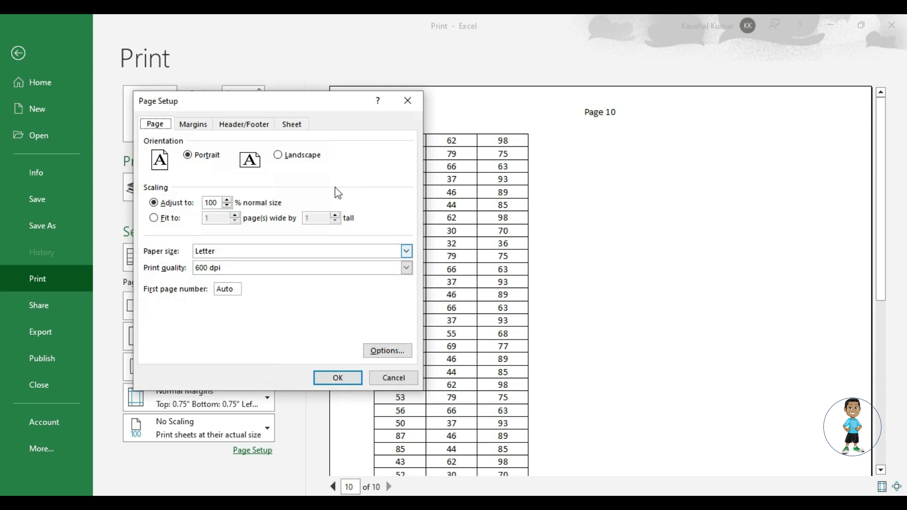
Look through the footer presets, close Page Setup unchanged, and scroll the preview
click(250, 125)
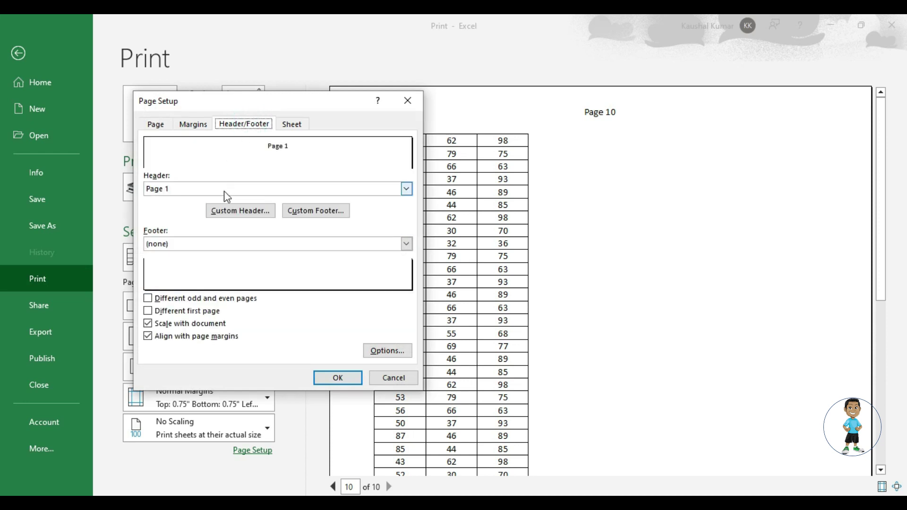
click(213, 245)
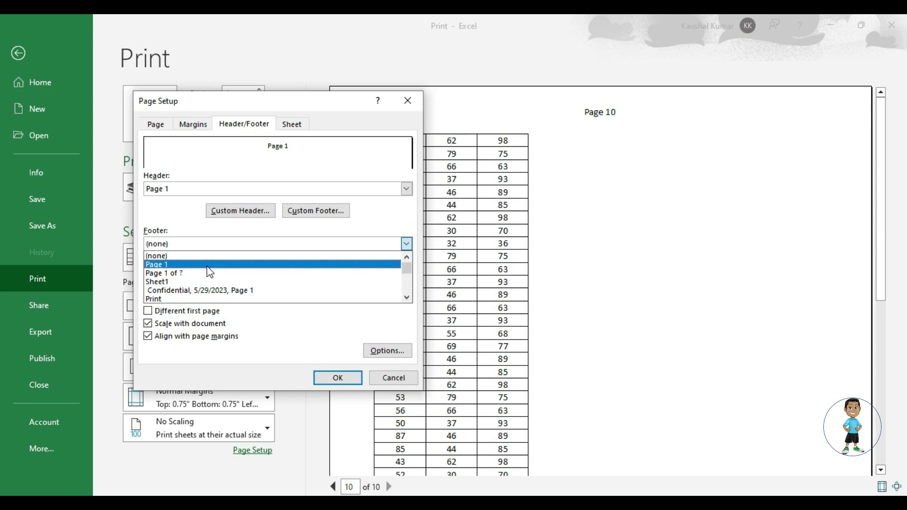
click(407, 100)
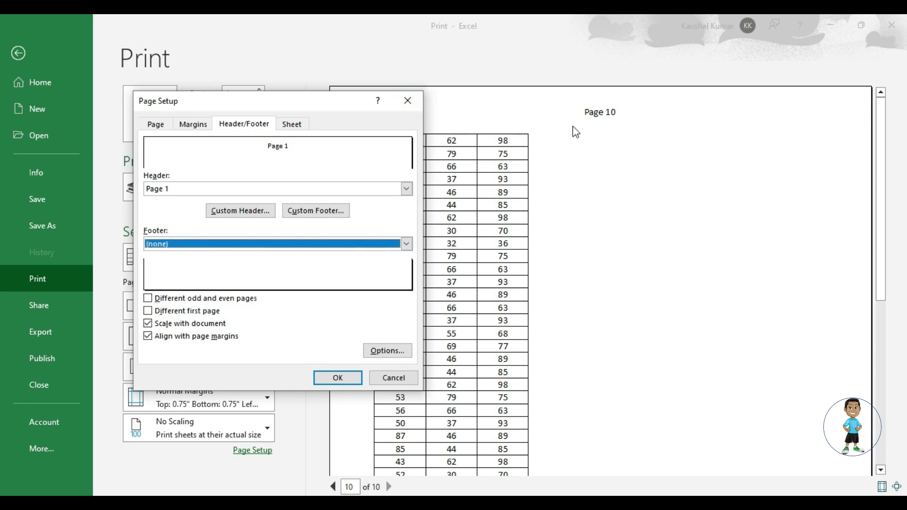
click(407, 99)
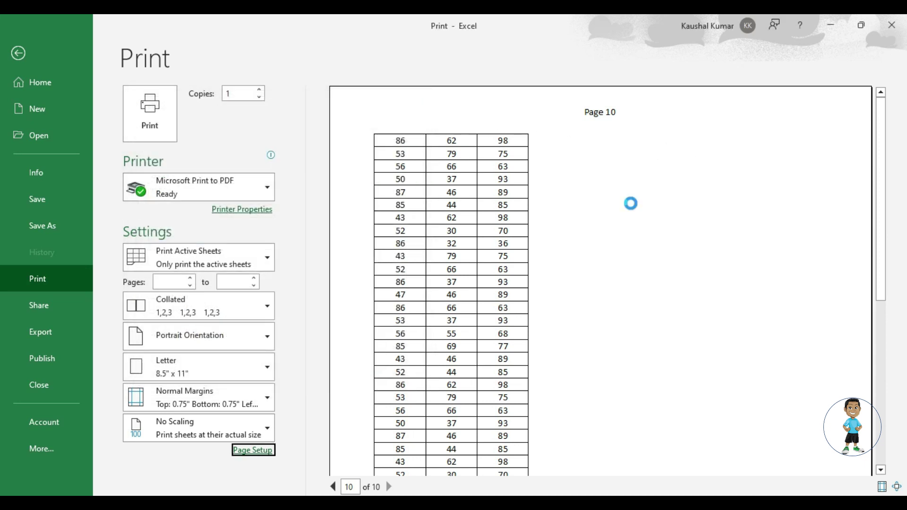
scroll(636, 237, down, 3)
scroll(639, 298, down, 2)
scroll(640, 316, down, 3)
scroll(640, 331, down, 3)
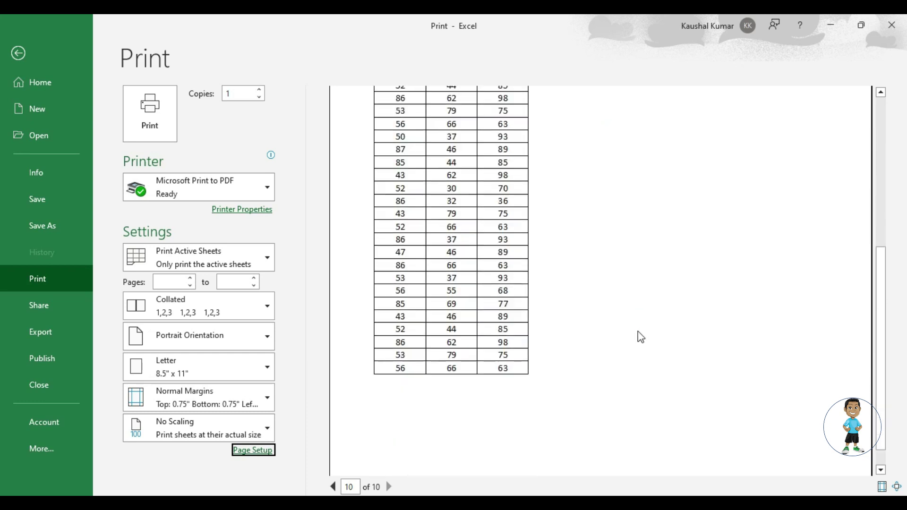
scroll(641, 336, down, 1)
Apply the 'Page 1 of ?' footer preset and confirm with OK
click(240, 451)
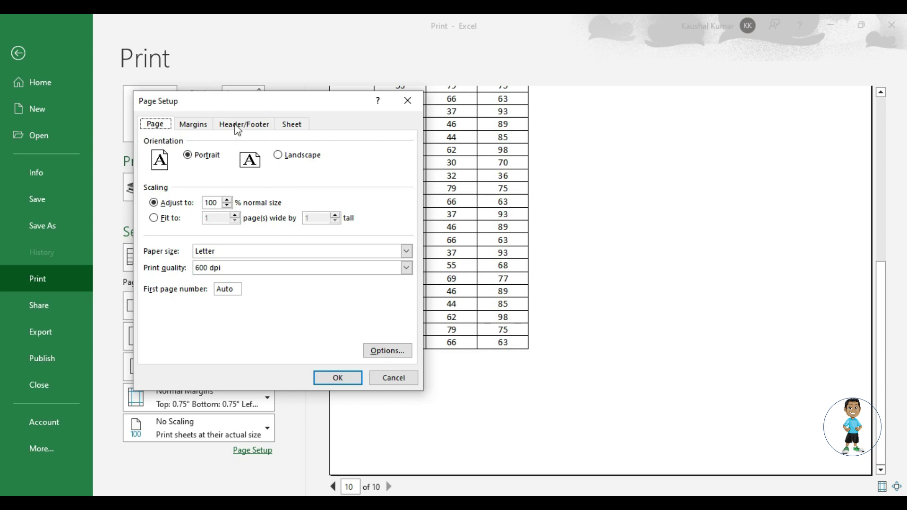
click(238, 127)
click(210, 246)
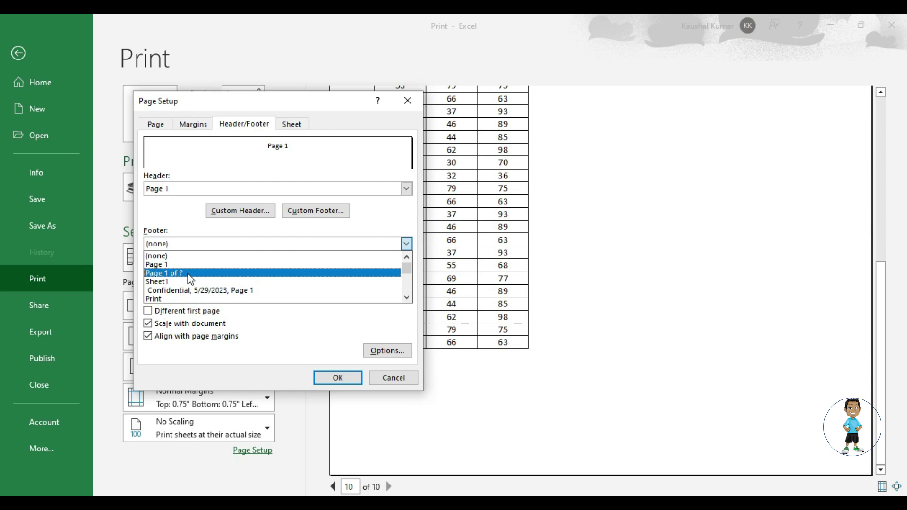
click(190, 274)
click(347, 385)
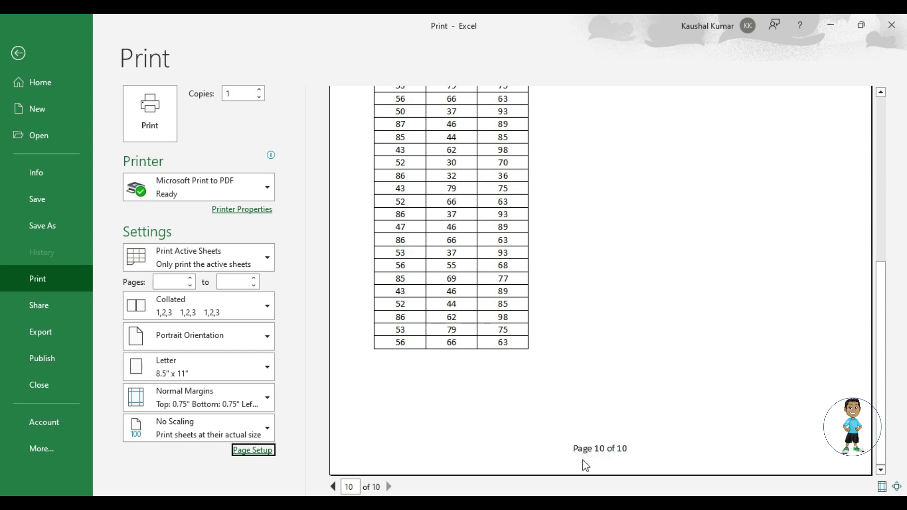
Jump the preview back to page 1, then step forward to page 9 checking the footer
click(352, 487)
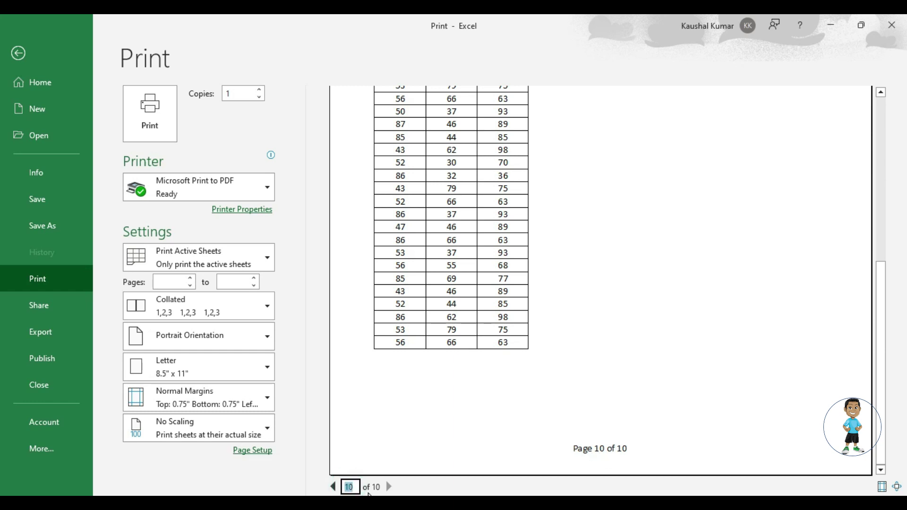
text(1)
key(Return)
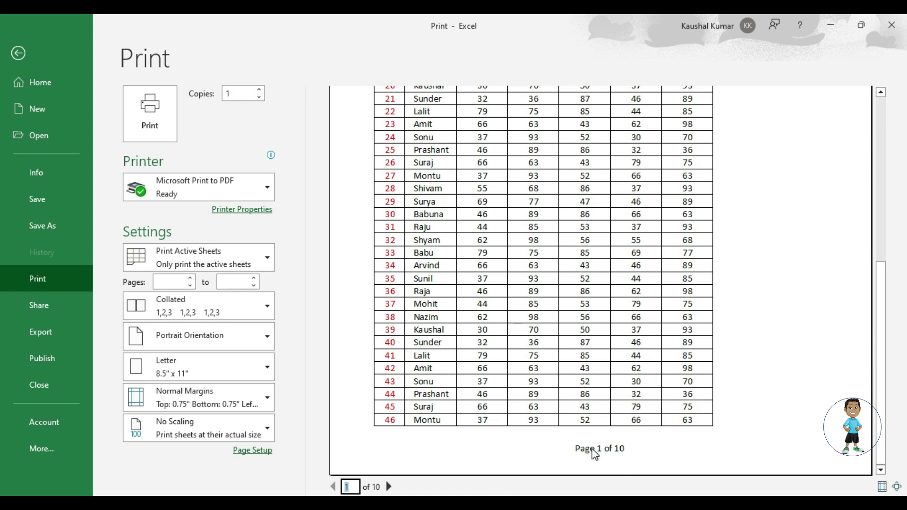
click(389, 486)
click(388, 486)
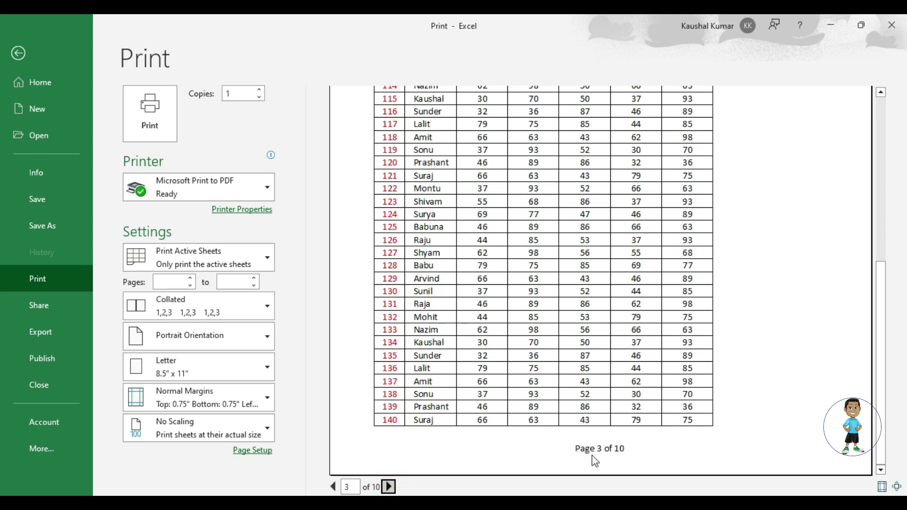
click(388, 487)
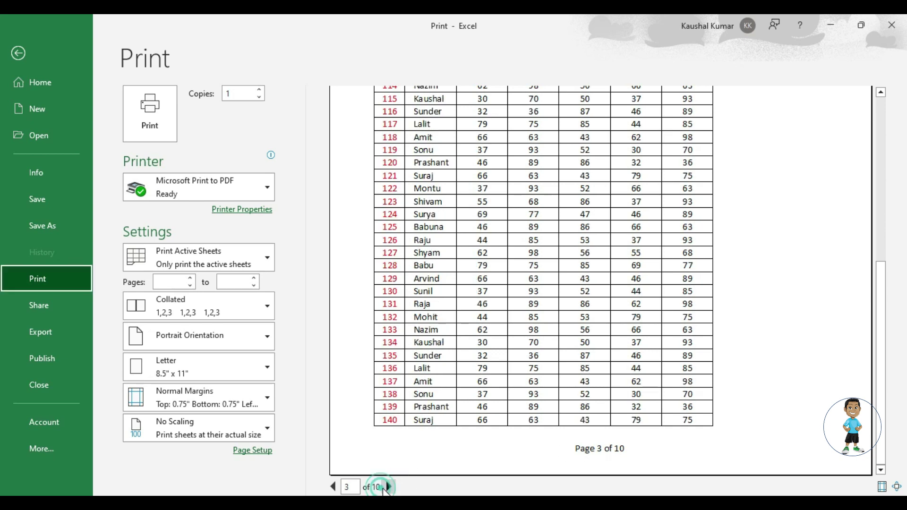
click(389, 486)
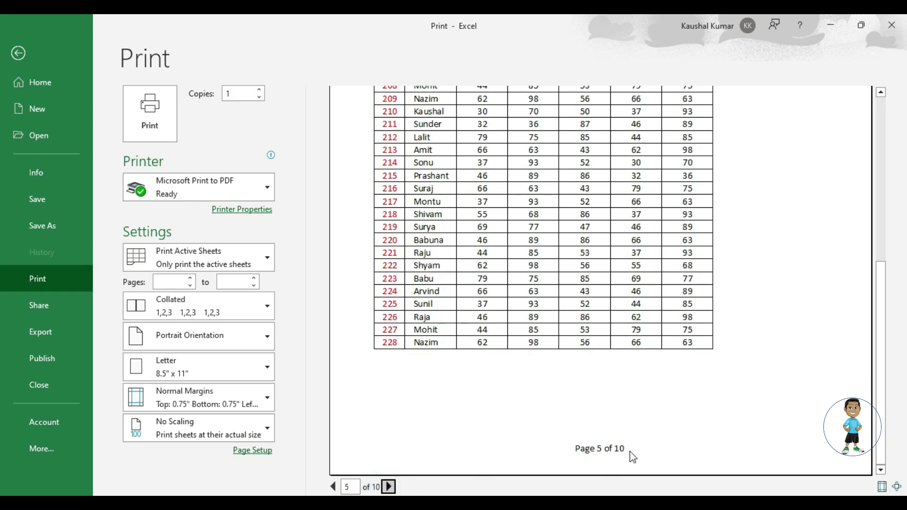
scroll(514, 437, up, 1)
scroll(515, 434, up, 4)
scroll(515, 430, up, 3)
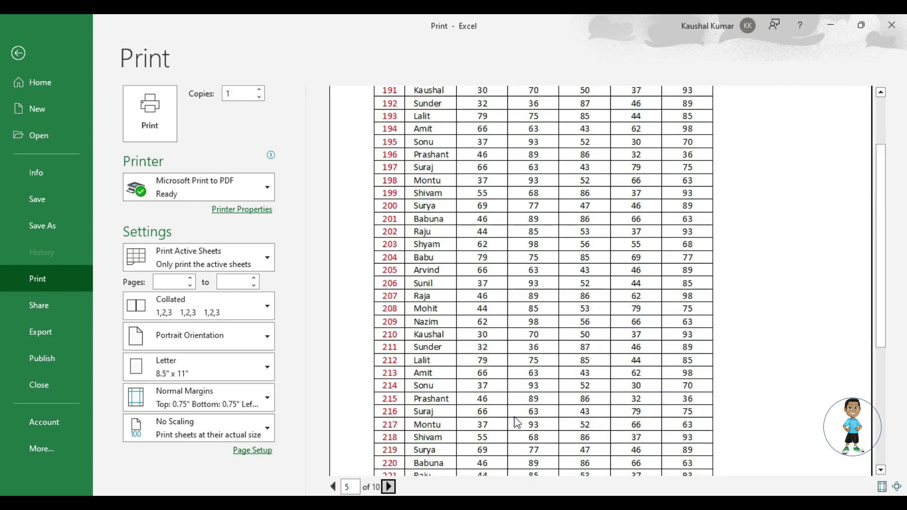
scroll(517, 423, up, 2)
scroll(517, 423, up, 1)
click(388, 487)
double_click(389, 486)
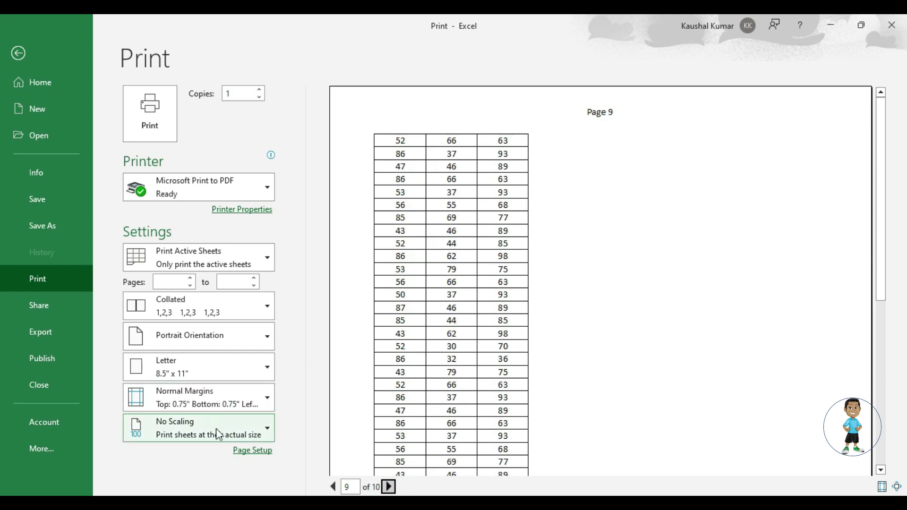
Replace the header with the 'Sheet1' sheet-name preset and exit the print preview
click(252, 450)
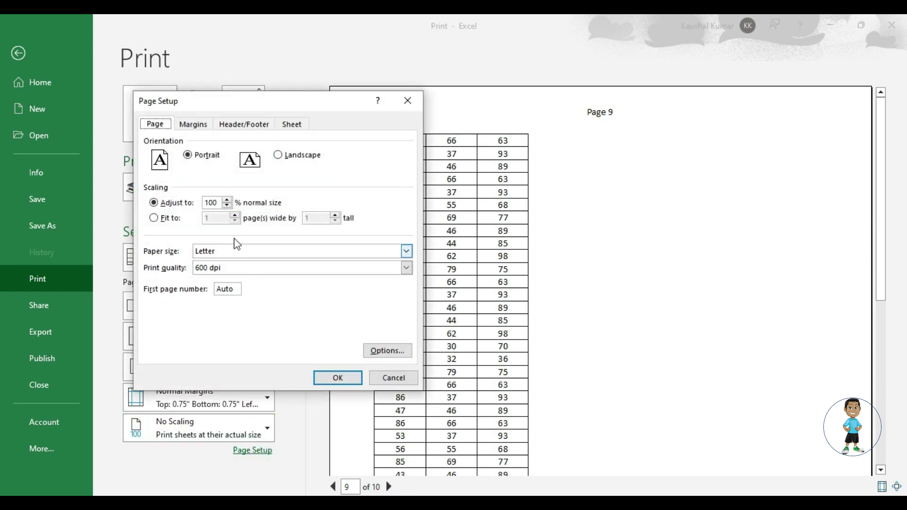
click(240, 124)
click(239, 189)
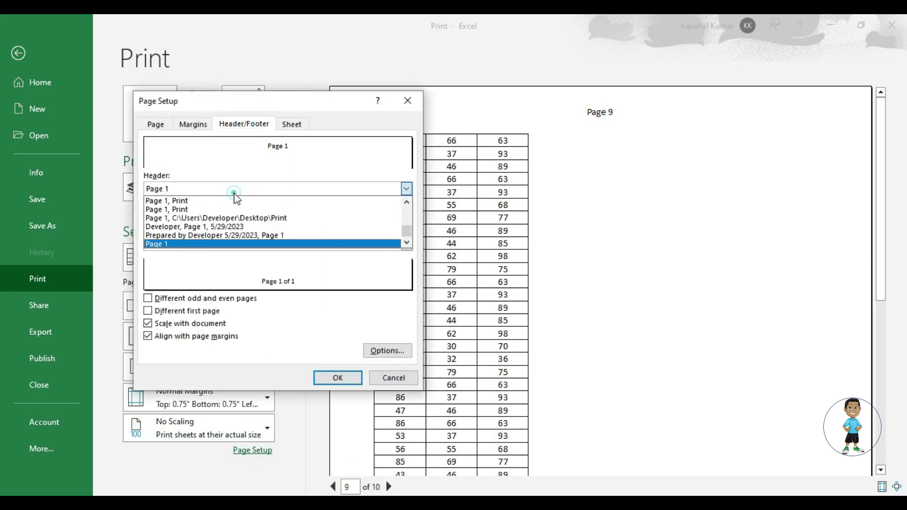
scroll(234, 217, up, 1)
scroll(244, 218, up, 2)
scroll(242, 215, up, 1)
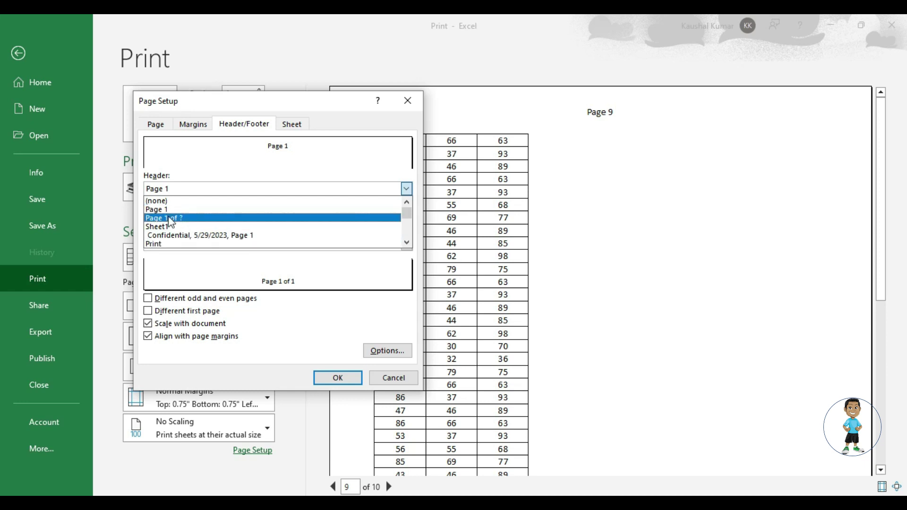
click(174, 228)
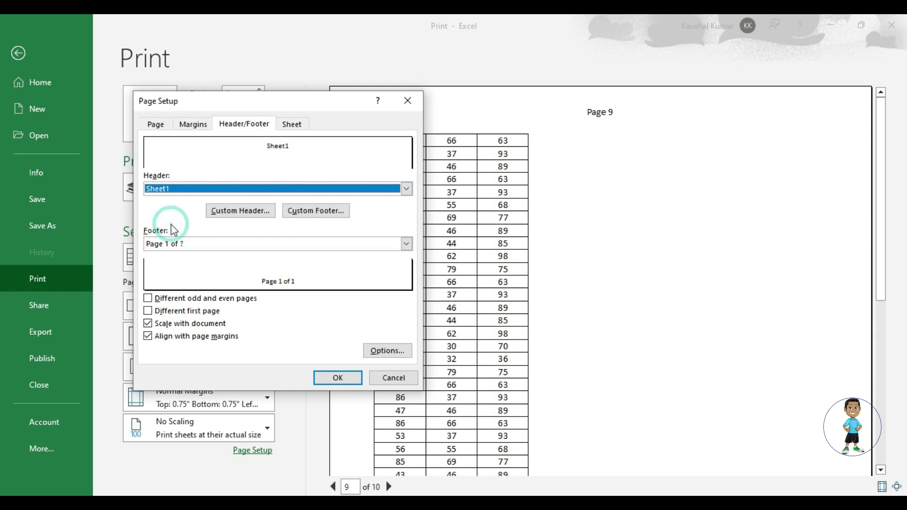
click(348, 380)
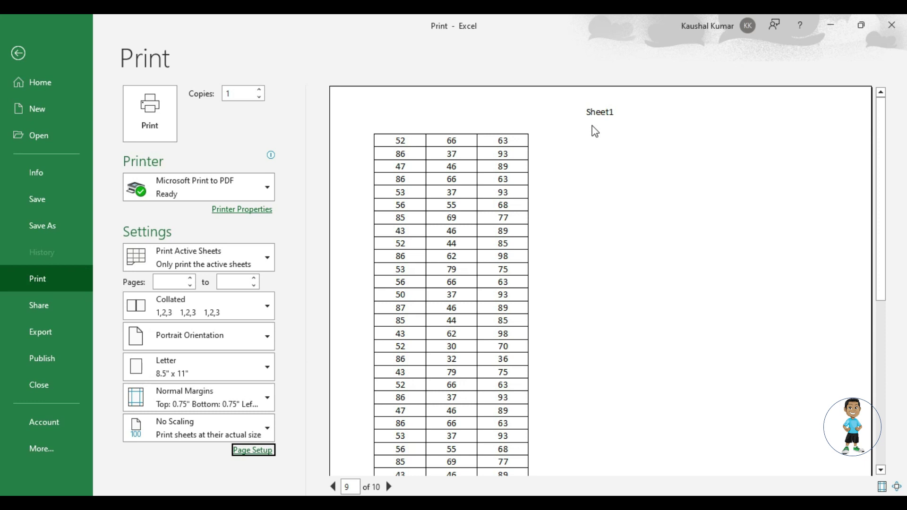
key(Escape)
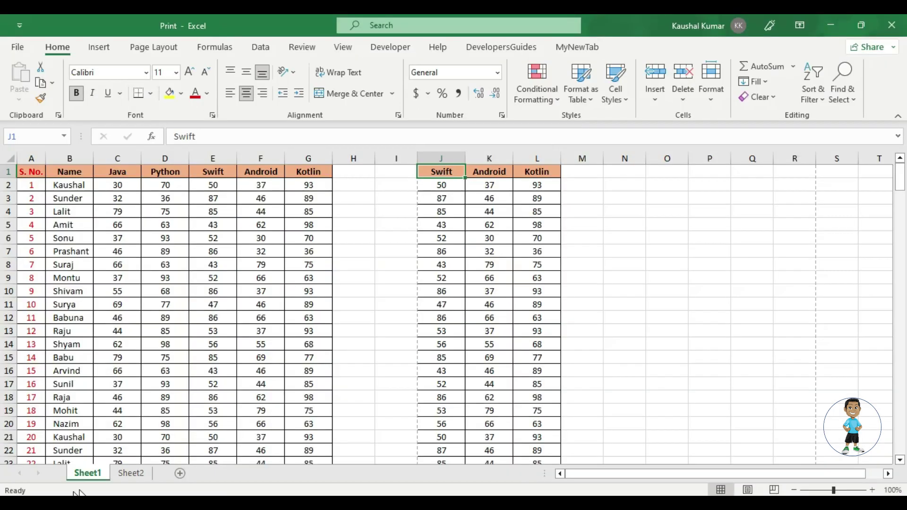
Switch to Sheet2, set its header to the 'Sheet2' sheet-name preset, then leave preview
click(128, 473)
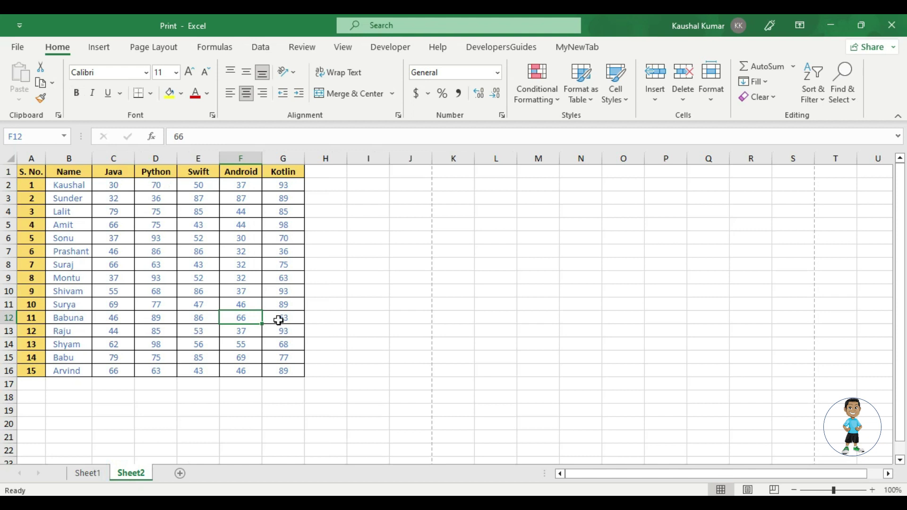
key(ctrl+p)
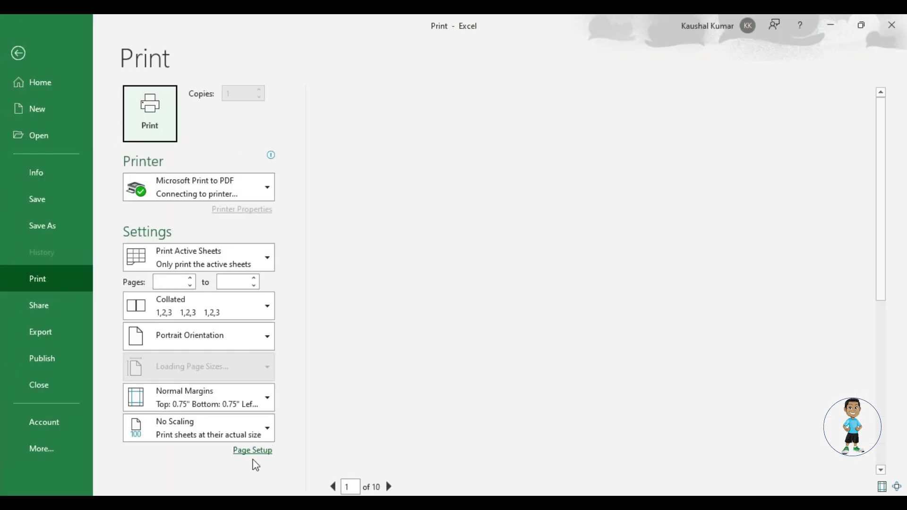
click(252, 450)
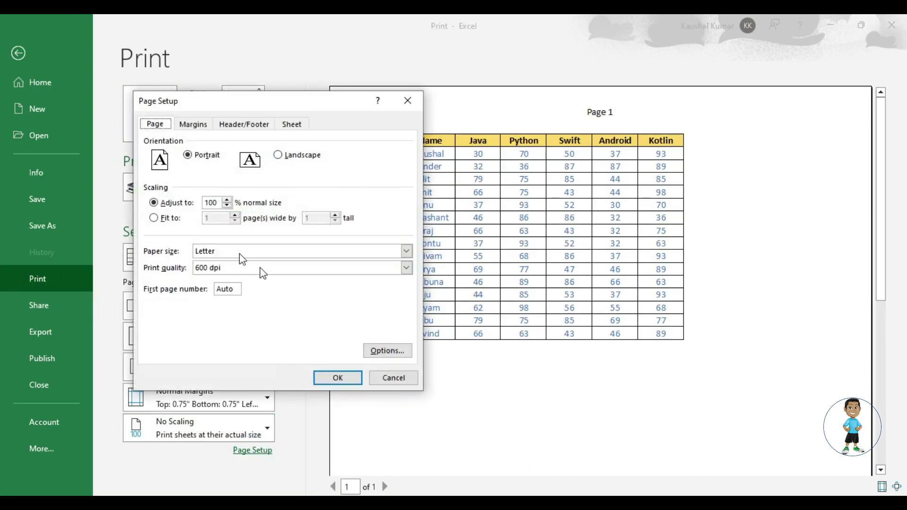
click(241, 124)
click(220, 189)
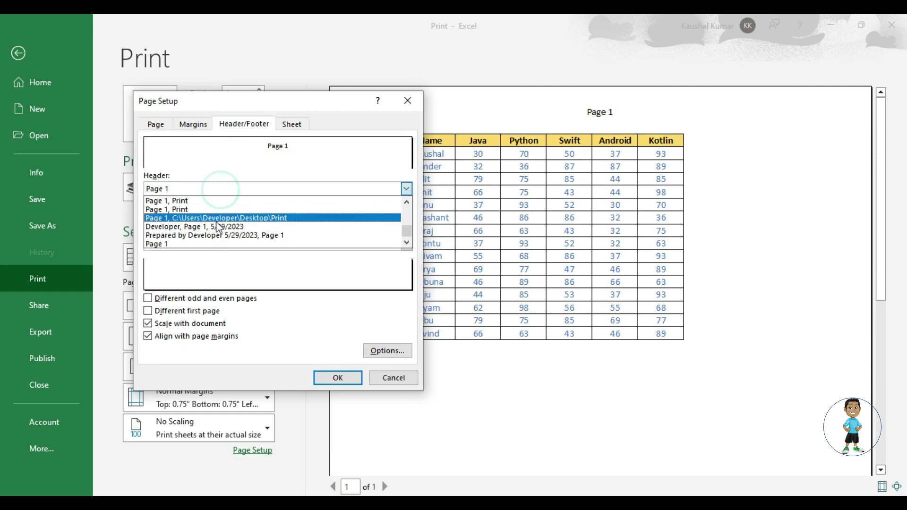
scroll(212, 226, up, 1)
scroll(208, 224, up, 1)
scroll(198, 221, up, 1)
scroll(197, 222, up, 2)
click(163, 227)
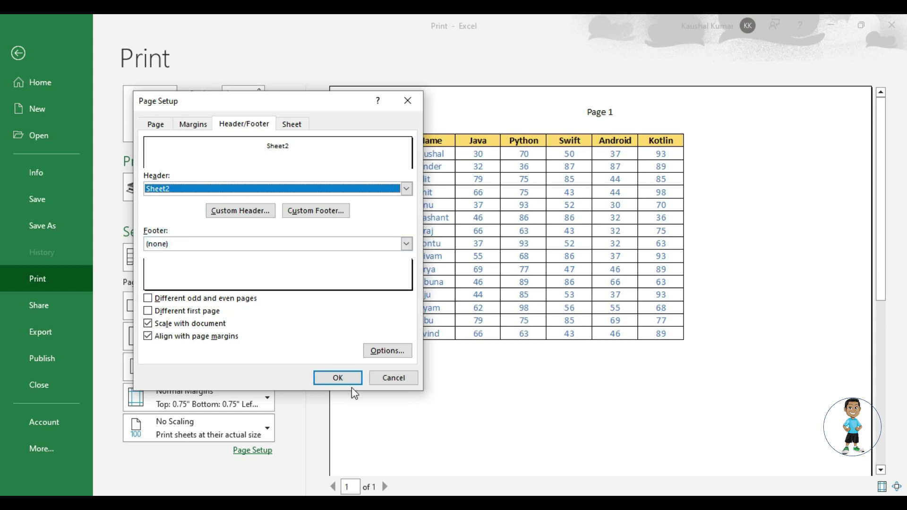
click(336, 378)
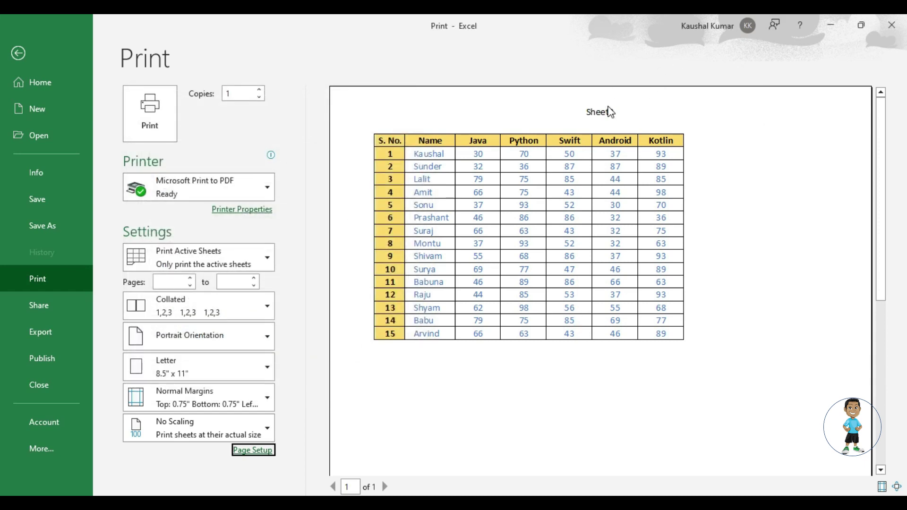
key(Escape)
Rename the Sheet1 tab to a new name and open the print preview showing it in the header
click(94, 474)
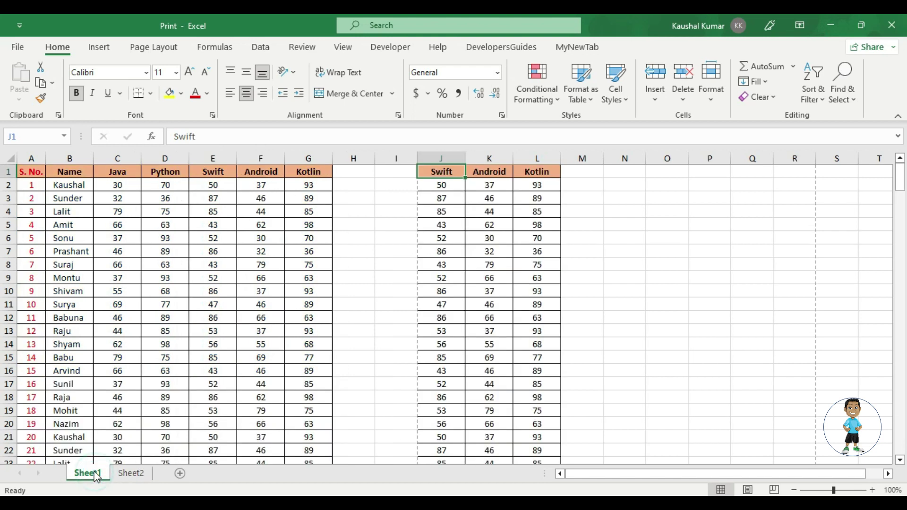
double_click(89, 473)
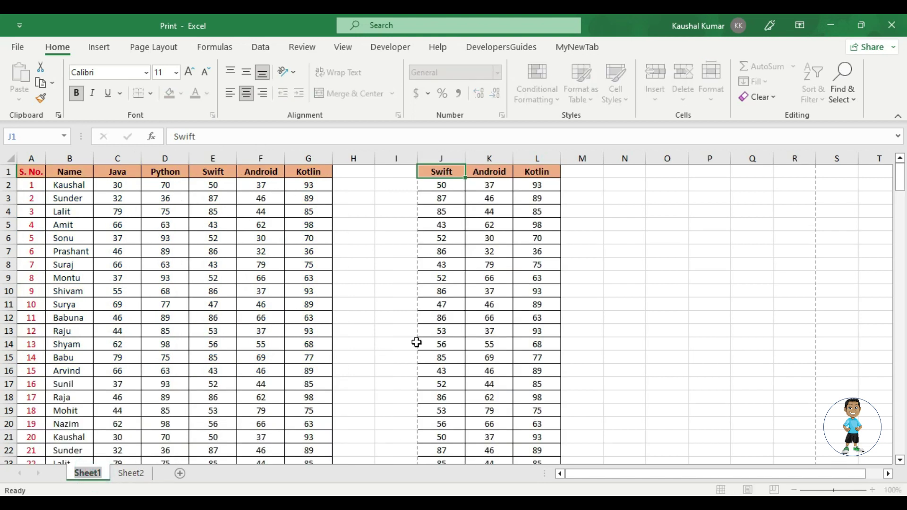
text(Kaushal)
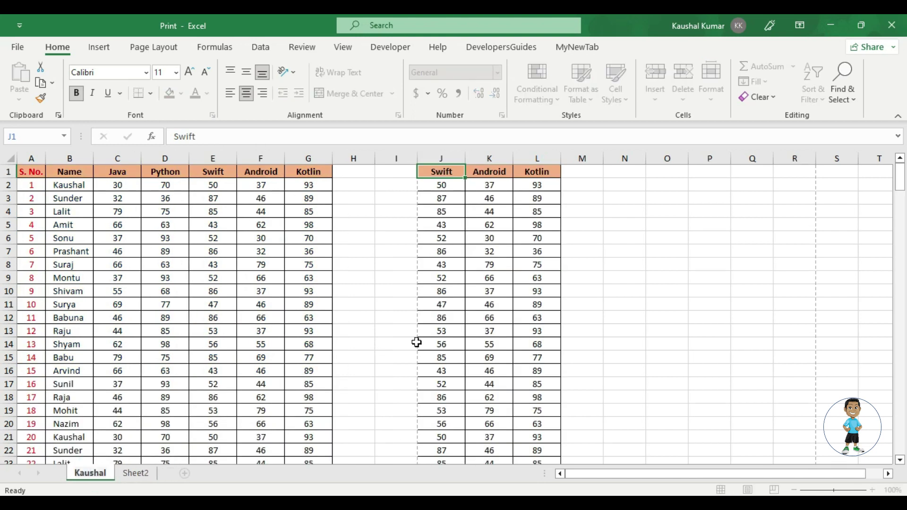
click(446, 357)
key(ctrl+p)
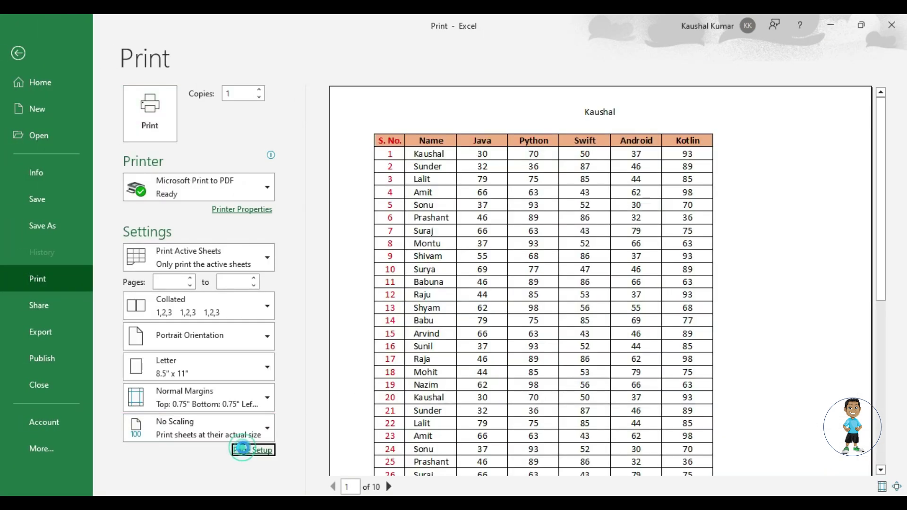
Browse the preset headers in Page Setup and keep the current sheet-name header
click(246, 451)
click(242, 125)
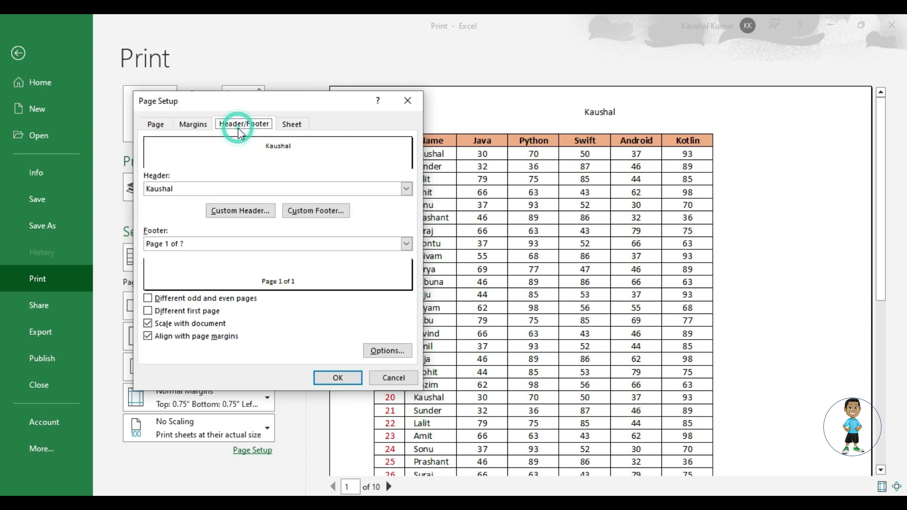
click(222, 189)
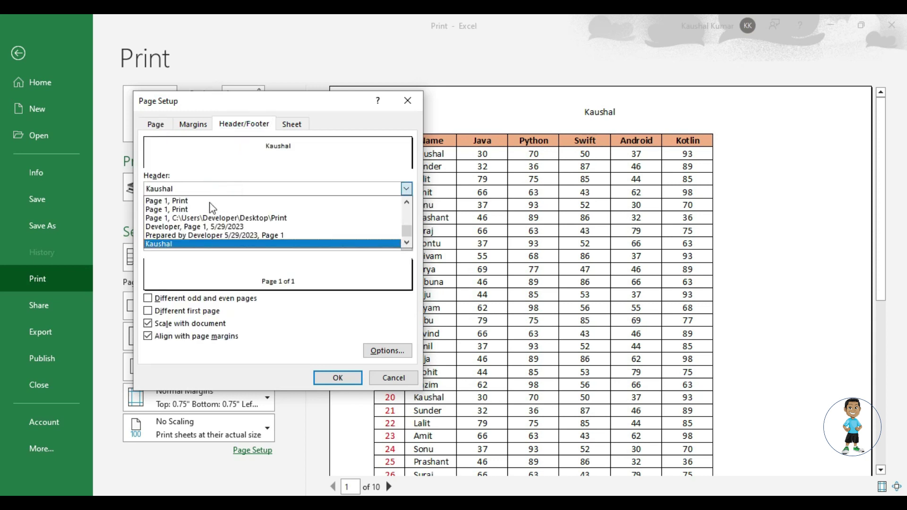
scroll(227, 215, up, 3)
scroll(205, 219, up, 2)
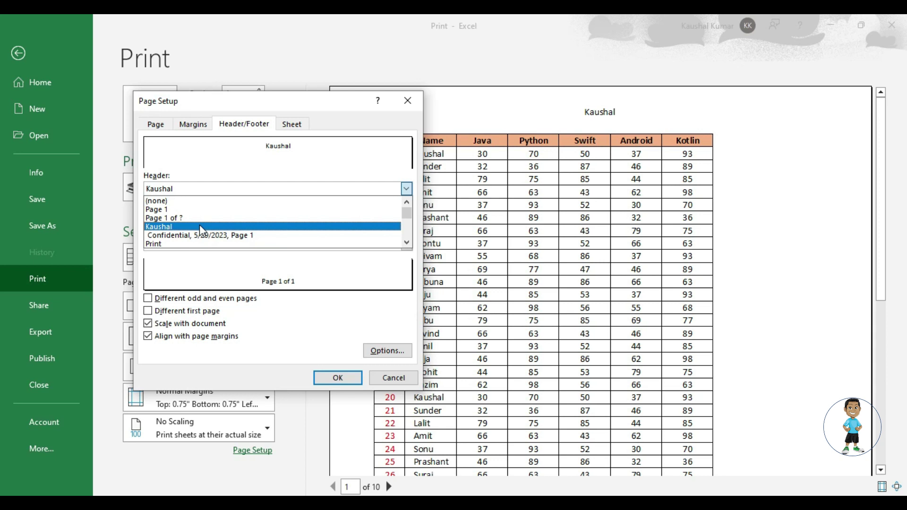
scroll(200, 224, down, 1)
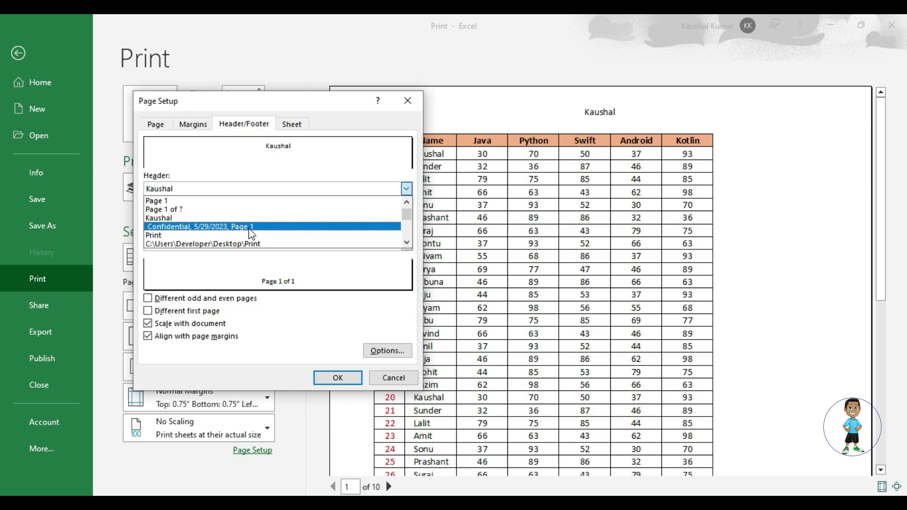
click(406, 189)
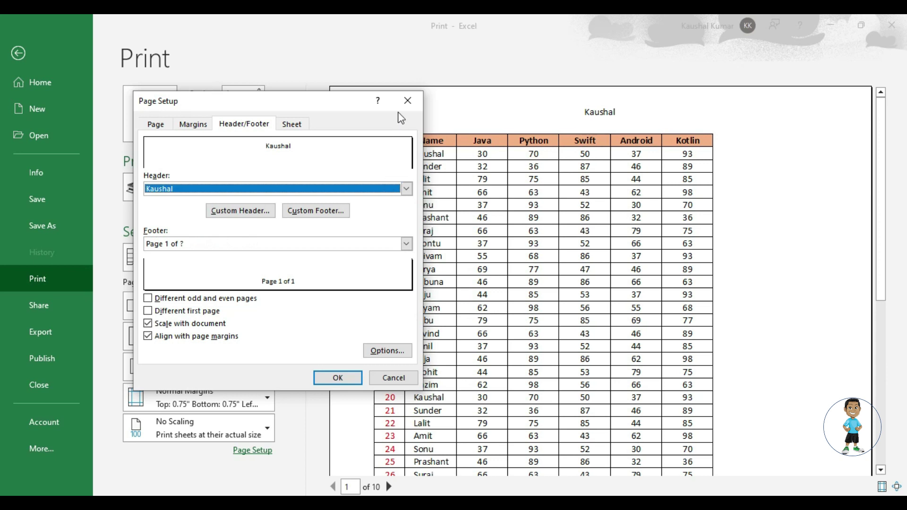
Close Page Setup unchanged, leave print preview and switch the sheet to Page Layout view
click(410, 101)
key(Escape)
click(747, 490)
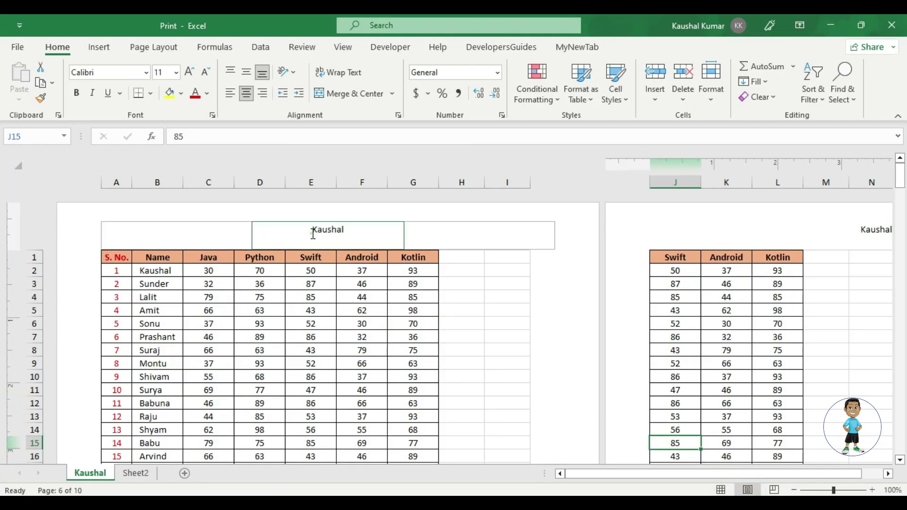
Inspect the left, centre and right header sections, confirming the sheet-name code in the centre
click(313, 230)
click(221, 234)
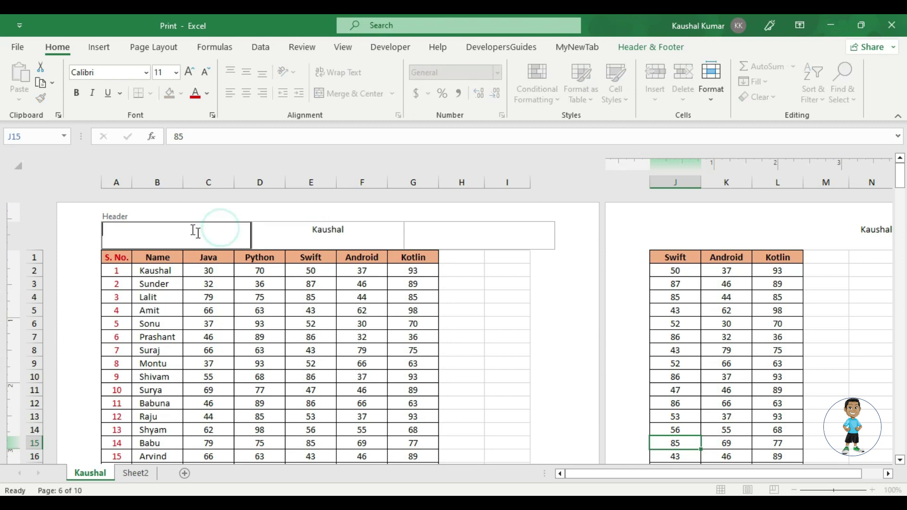
click(510, 238)
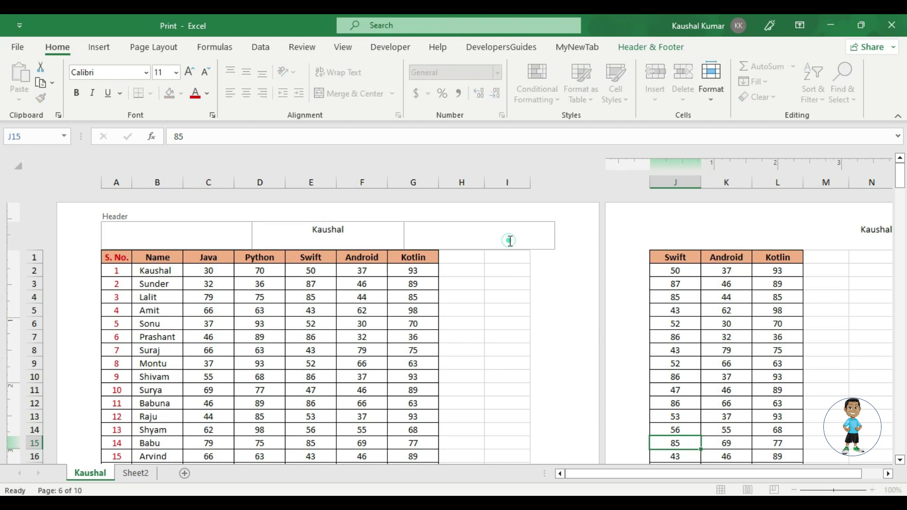
click(355, 231)
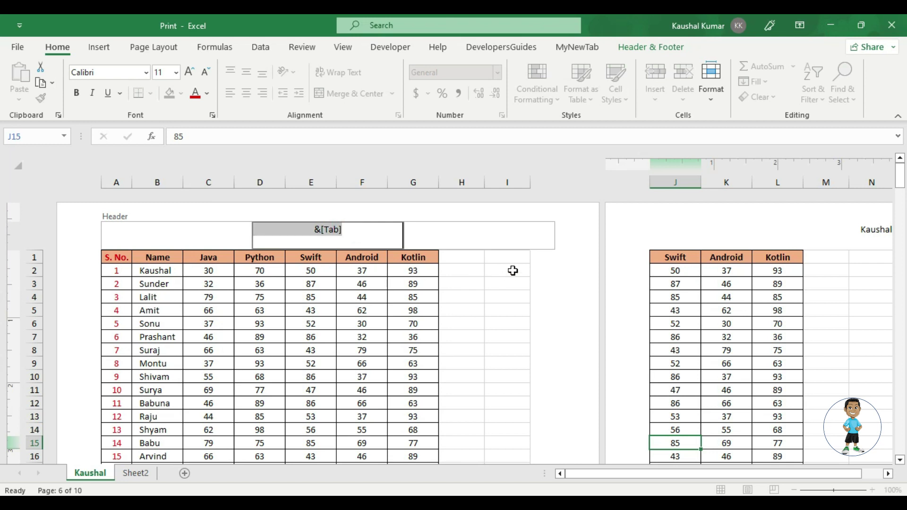
click(569, 283)
scroll(567, 284, down, 10)
scroll(565, 286, down, 4)
scroll(565, 287, down, 1)
scroll(332, 336, up, 2)
Inspect the footer sections for the page-count code, then return to Normal view and print preview
click(330, 324)
click(212, 311)
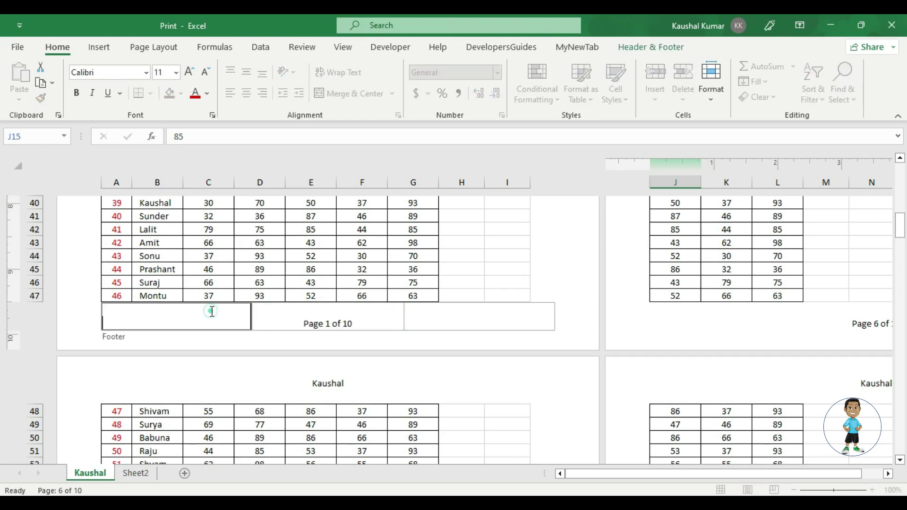
click(432, 314)
click(340, 327)
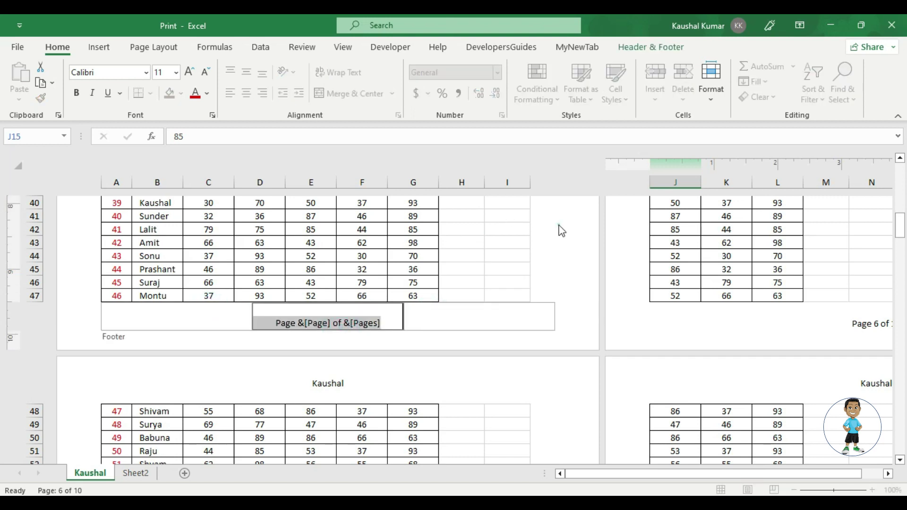
click(562, 230)
scroll(516, 294, up, 3)
scroll(396, 403, up, 2)
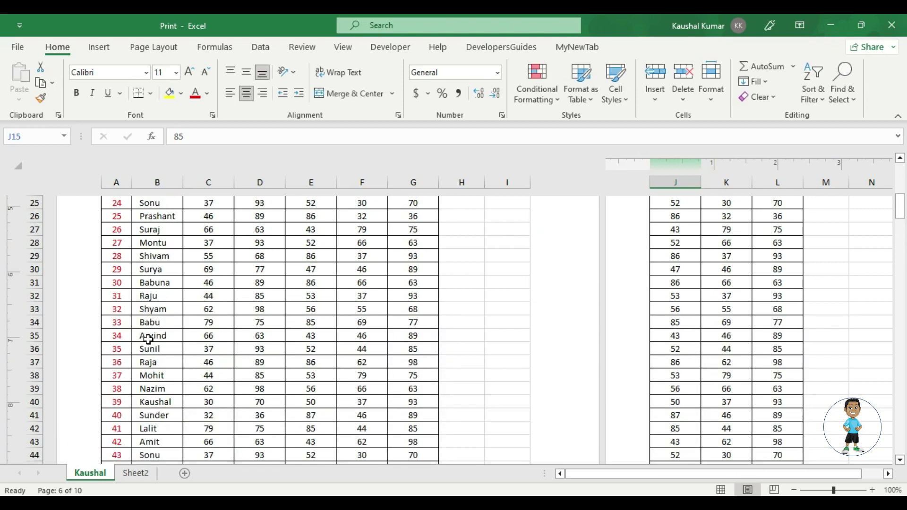
scroll(178, 338, up, 6)
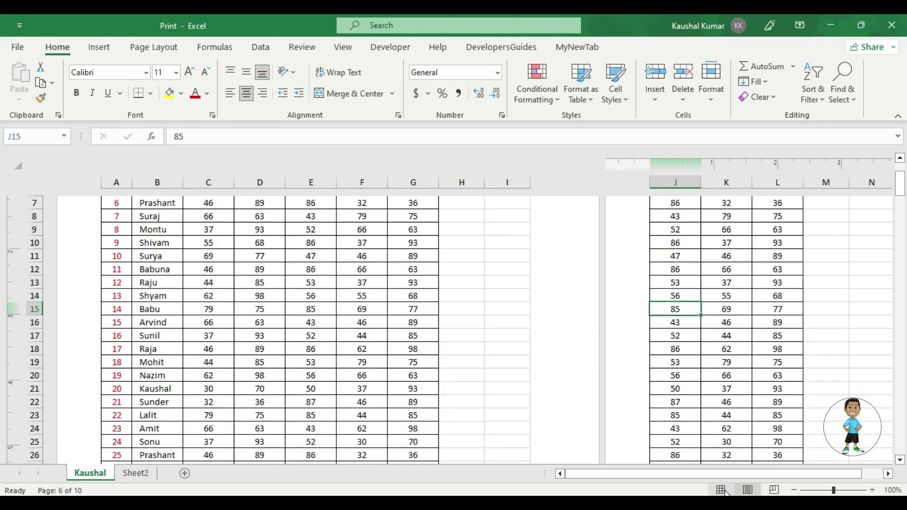
click(720, 490)
key(ctrl+p)
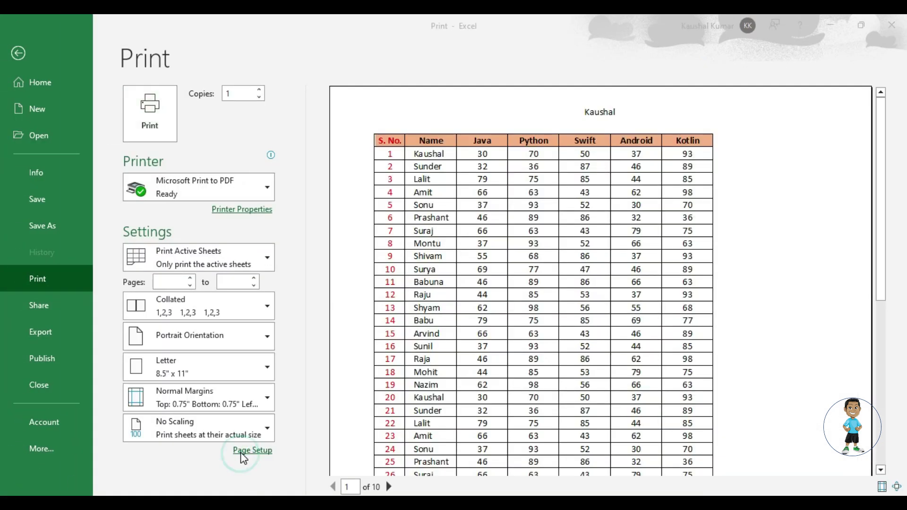
Apply the 'Confidential, 5/29/2023, Page 1' header preset and preview page 2
click(250, 450)
click(244, 124)
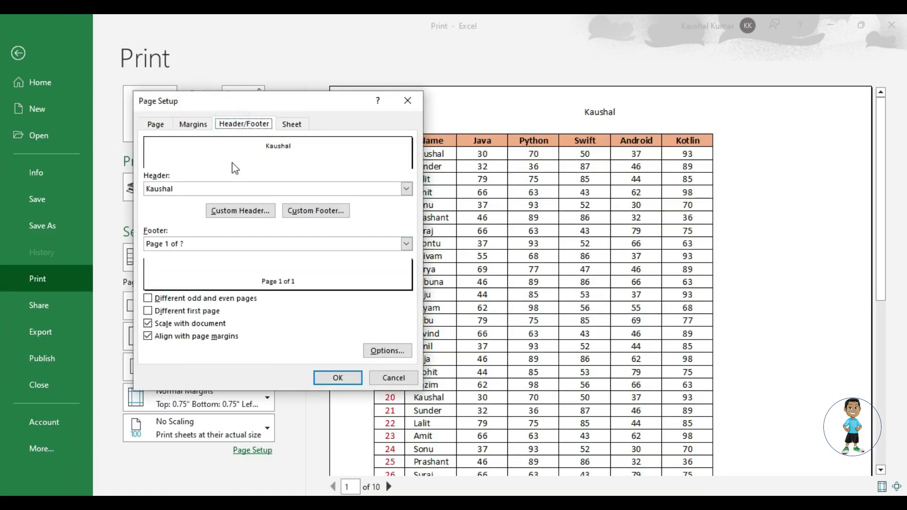
click(212, 189)
scroll(212, 194, up, 2)
scroll(203, 221, up, 2)
scroll(202, 222, up, 2)
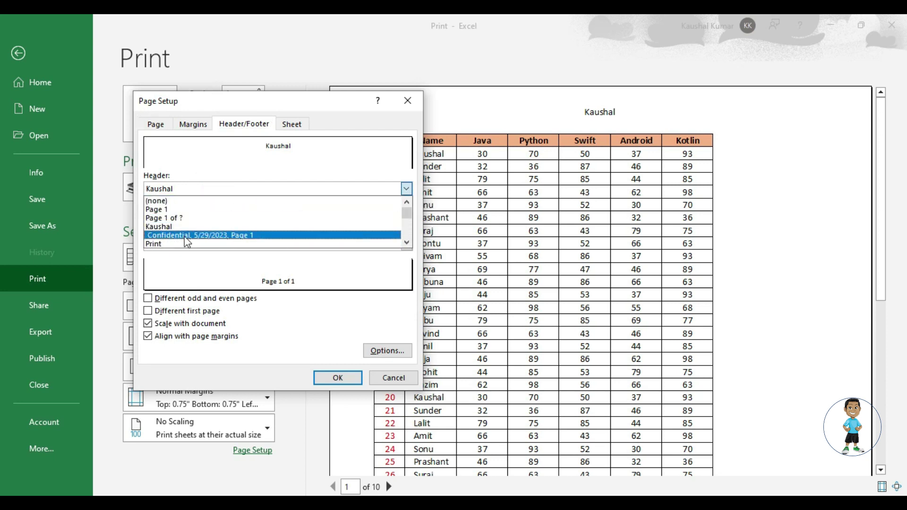
click(216, 235)
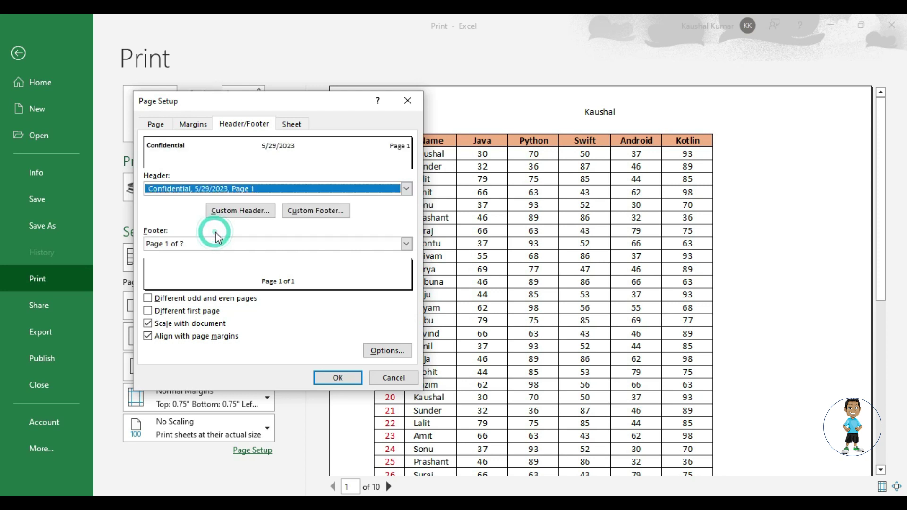
click(316, 376)
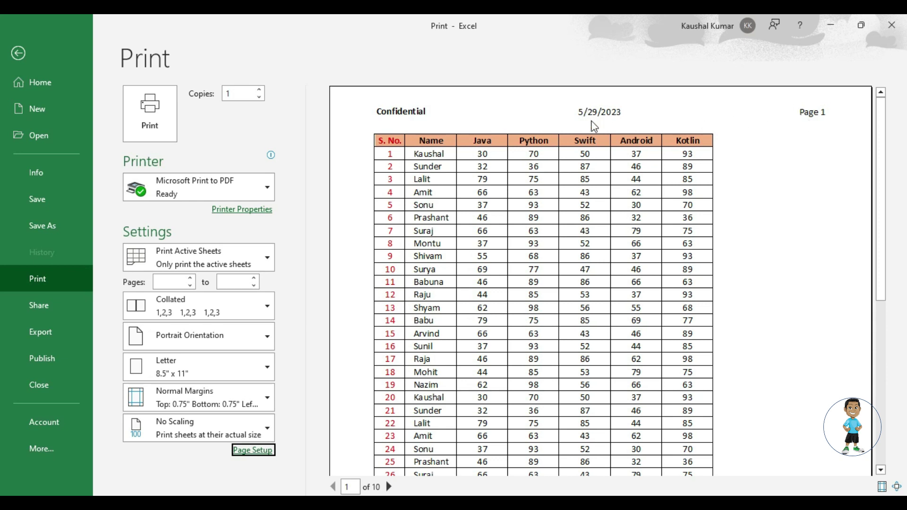
click(389, 486)
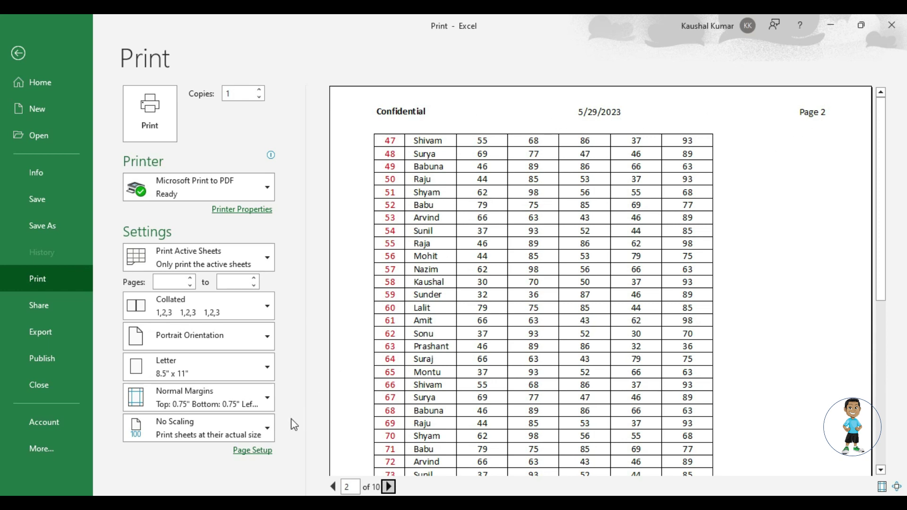
Apply the workbook-name 'Print' header preset in Page Setup
click(266, 452)
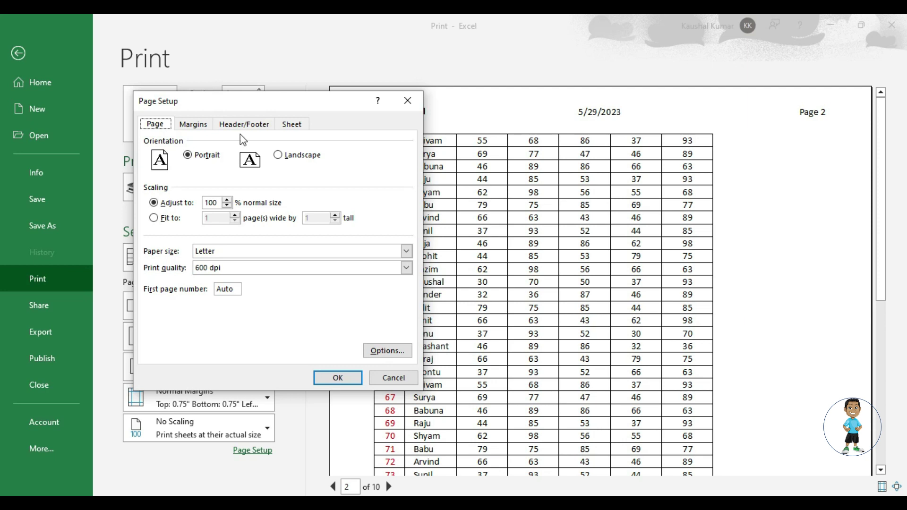
click(242, 122)
drag(235, 96, 217, 93)
click(269, 185)
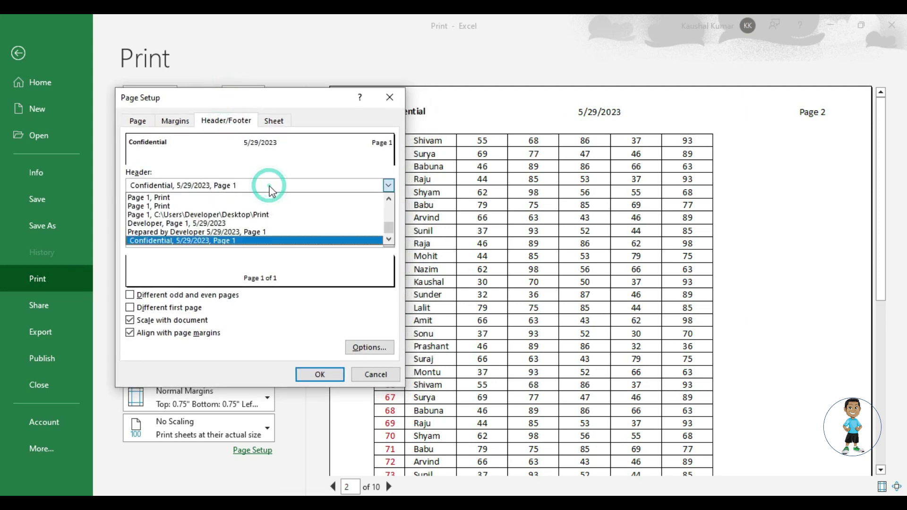
scroll(369, 222, up, 3)
scroll(351, 210, up, 3)
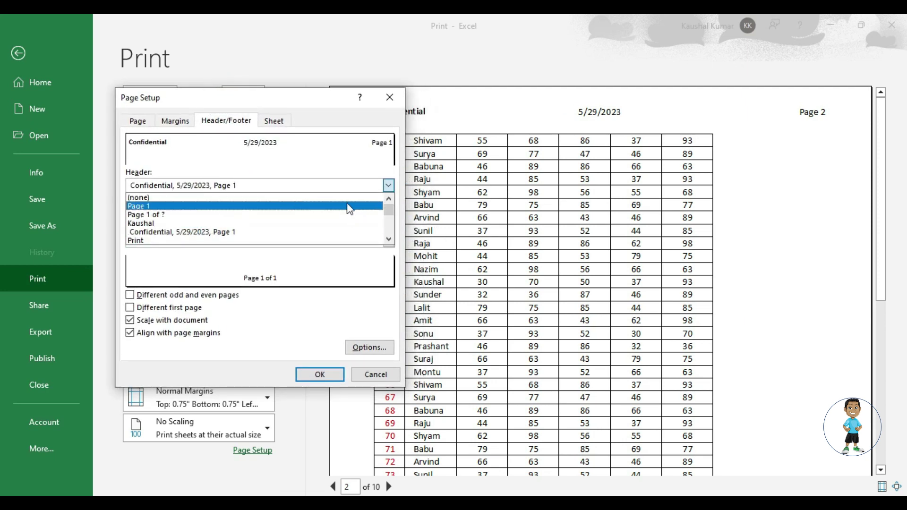
scroll(349, 225, down, 1)
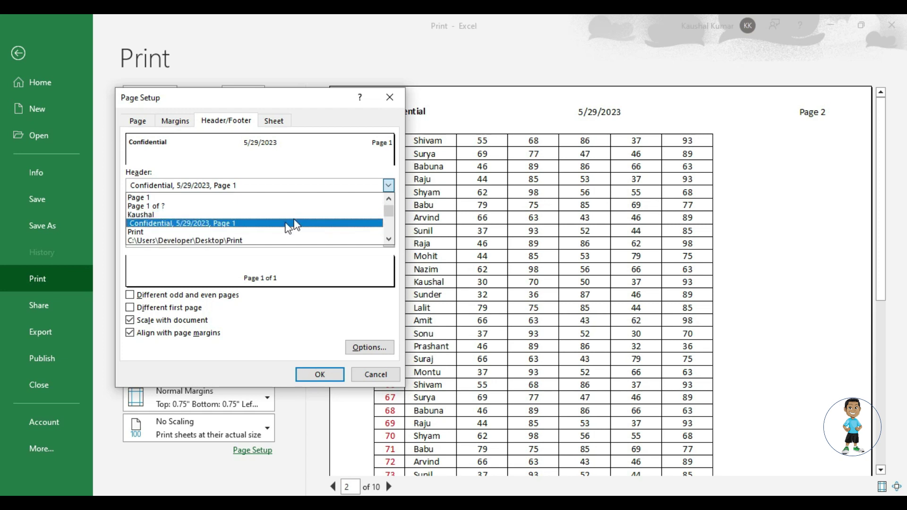
click(246, 233)
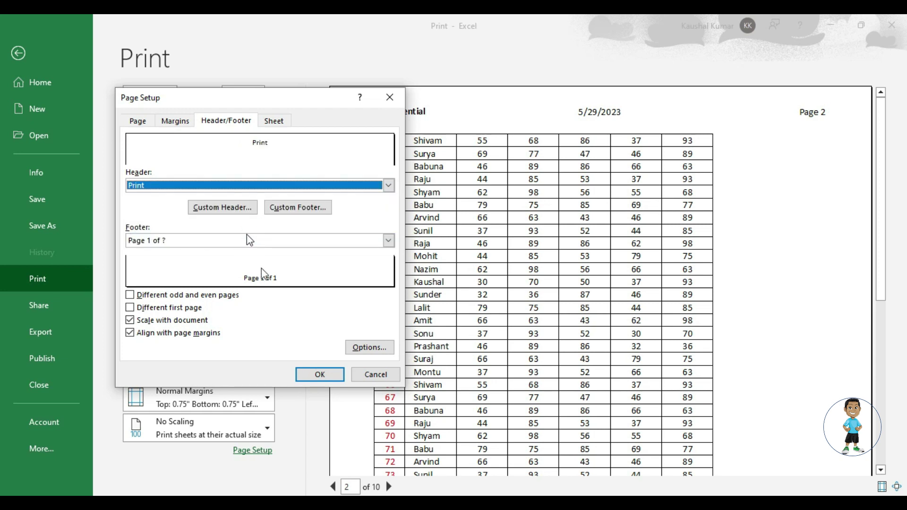
click(318, 376)
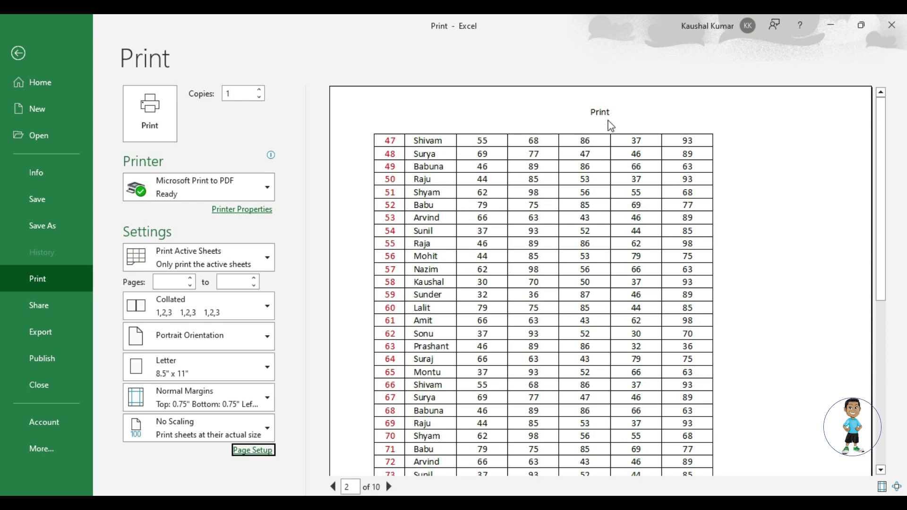
Browse the header presets again and close Page Setup, keeping the 'Print' header
click(266, 452)
click(216, 122)
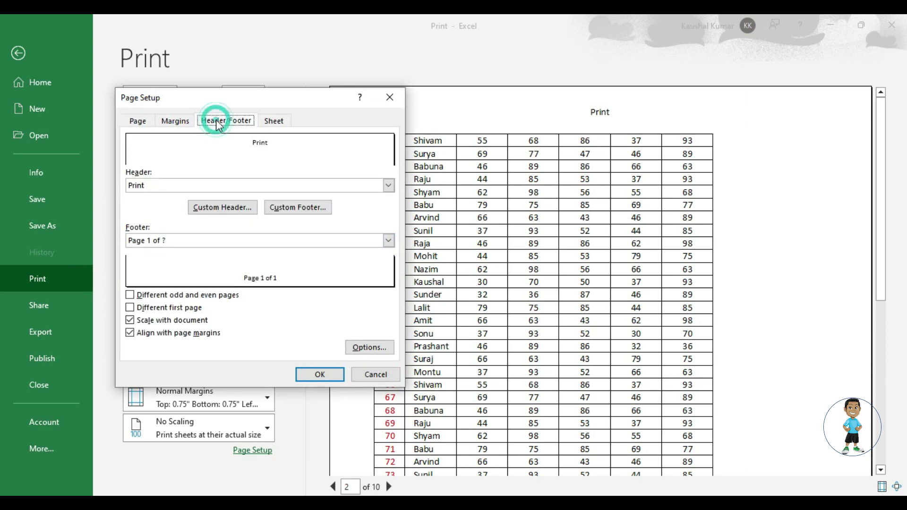
click(233, 184)
scroll(236, 213, up, 5)
scroll(237, 215, up, 3)
scroll(238, 214, up, 2)
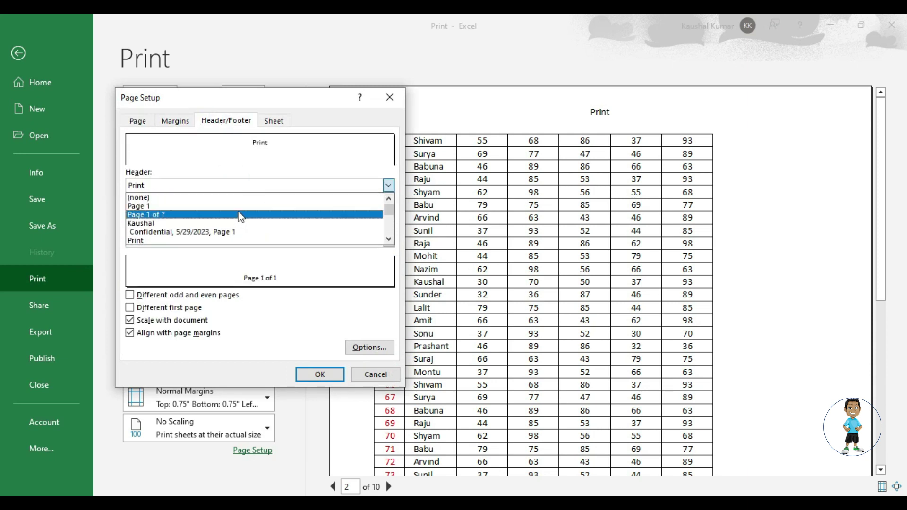
scroll(235, 226, down, 1)
scroll(197, 228, down, 1)
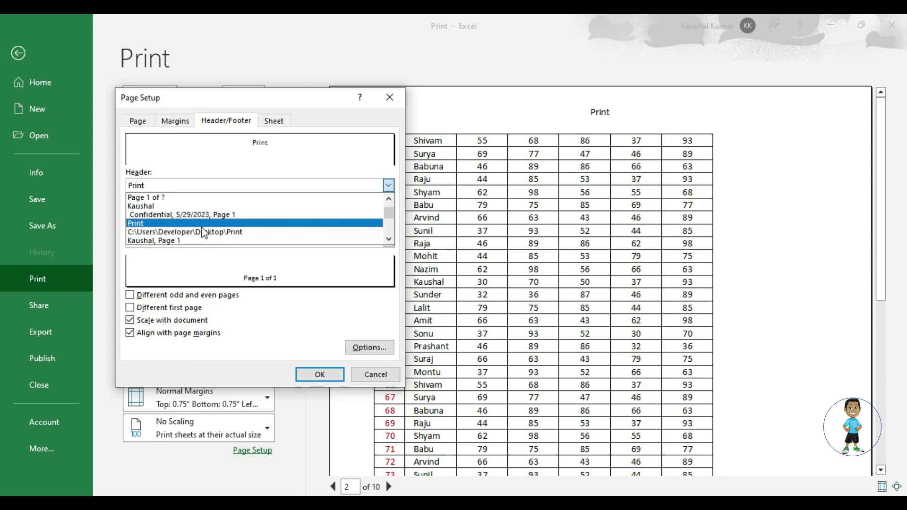
scroll(208, 231, down, 1)
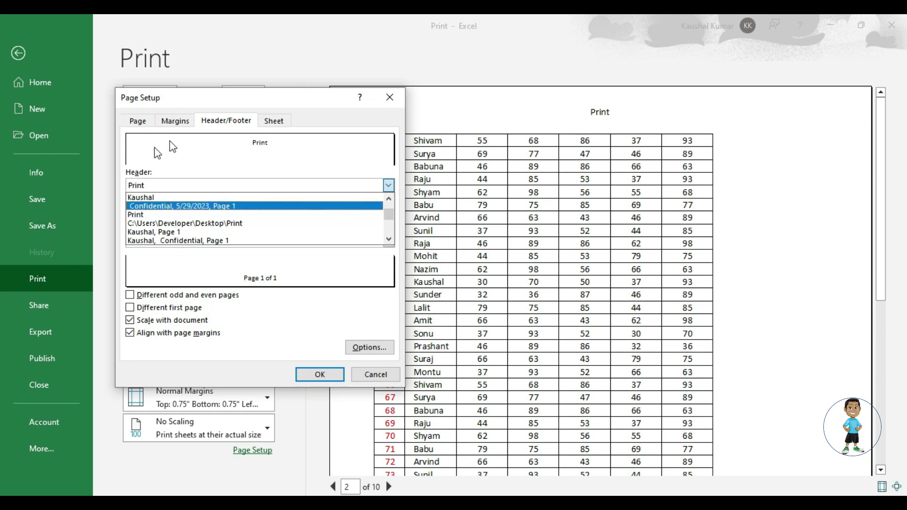
click(390, 101)
Leave print preview, minimize the windows and close the Print workbook
click(390, 101)
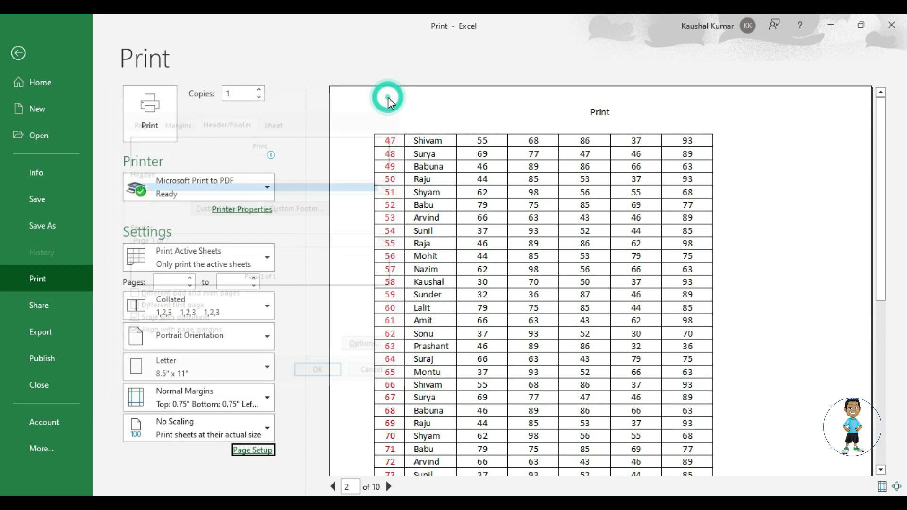
key(Escape)
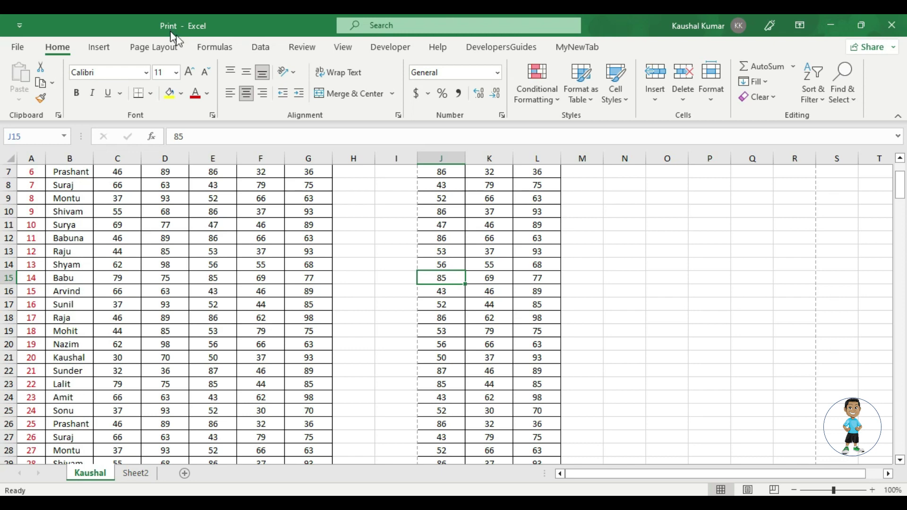
click(839, 23)
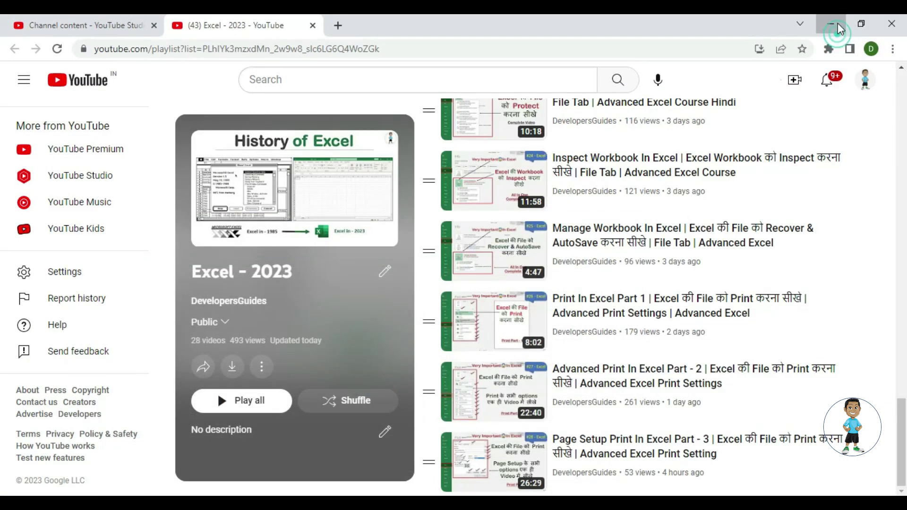
click(837, 23)
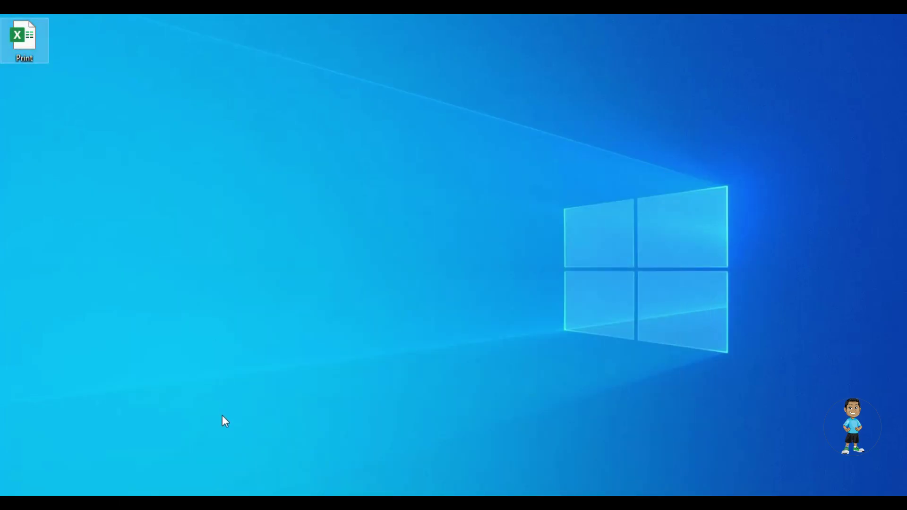
click(236, 500)
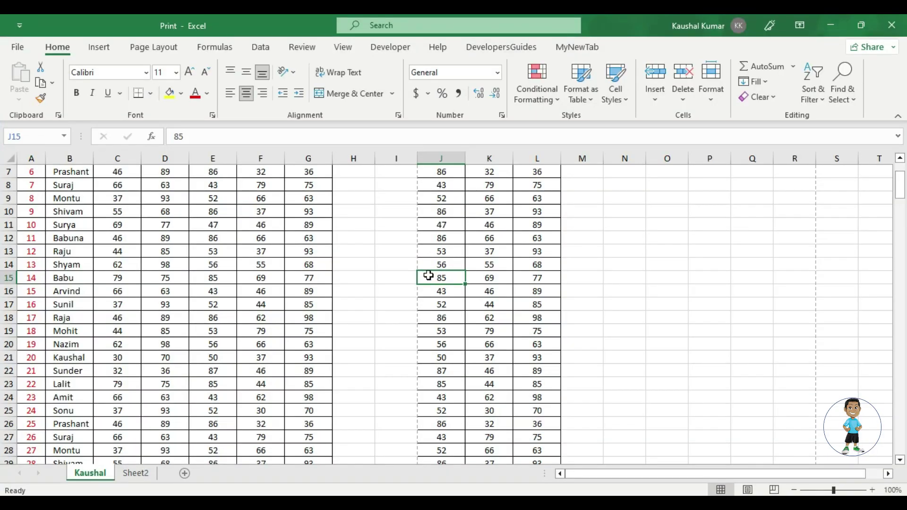
click(897, 29)
Rename the Print desktop file to MyHeaderFooter and open it in Excel
click(22, 38)
key(F2)
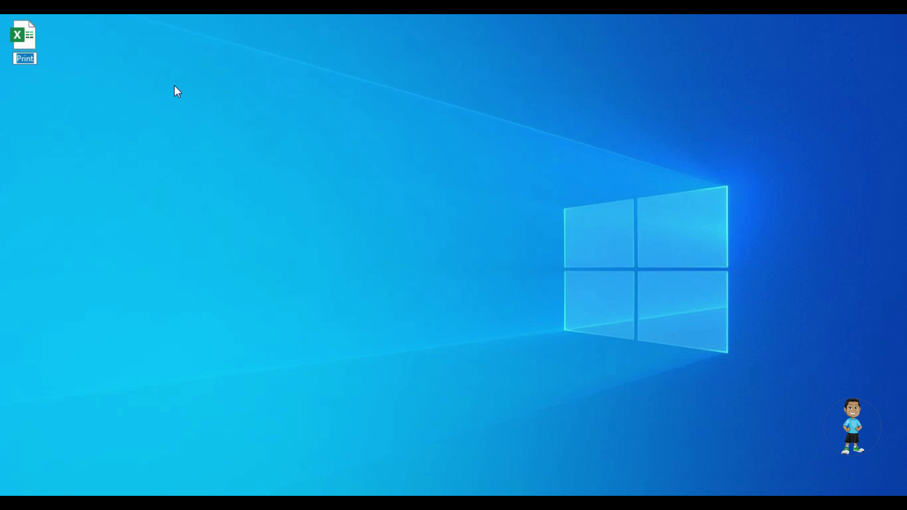
text(Headder)
key(BackSpace)
key(BackSpace)
key(BackSpace)
key(BackSpace)
key(BackSpace)
text(HeaderFooter)
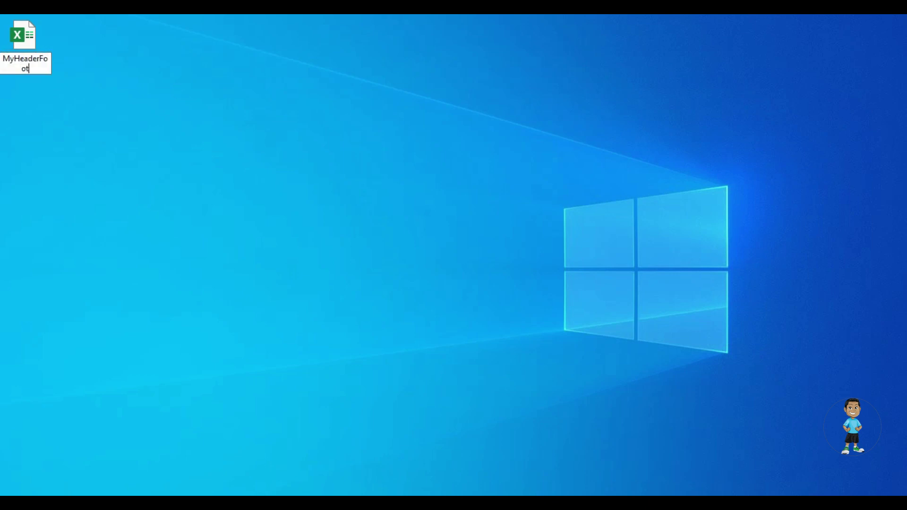
key(Return)
click(175, 79)
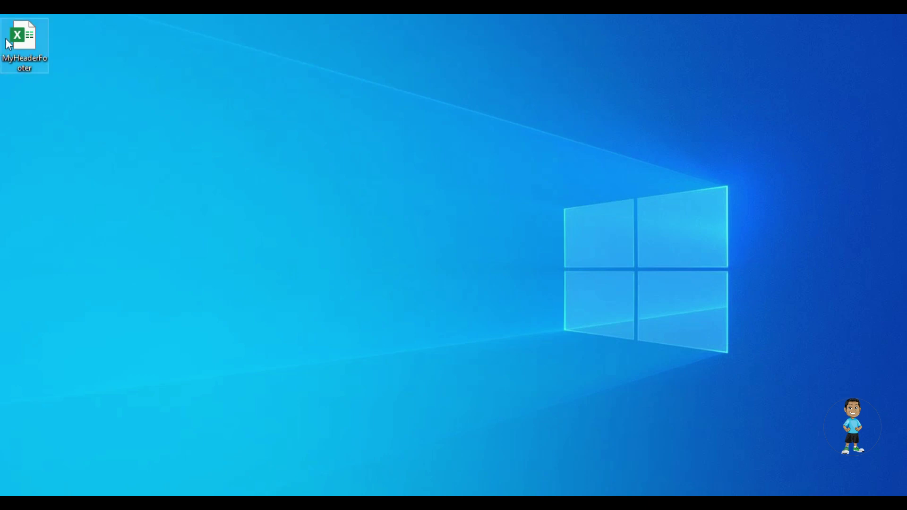
double_click(32, 29)
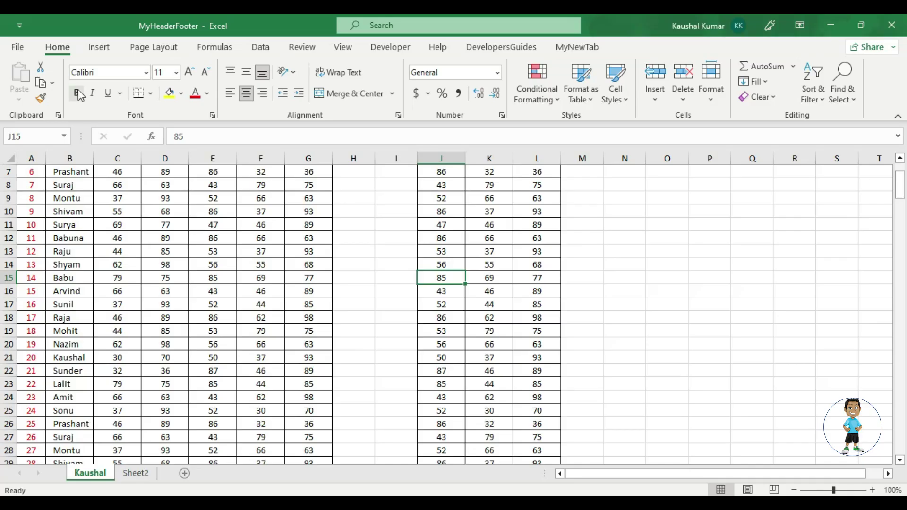
In print preview, apply the header preset showing the full desktop file path
key(ctrl+p)
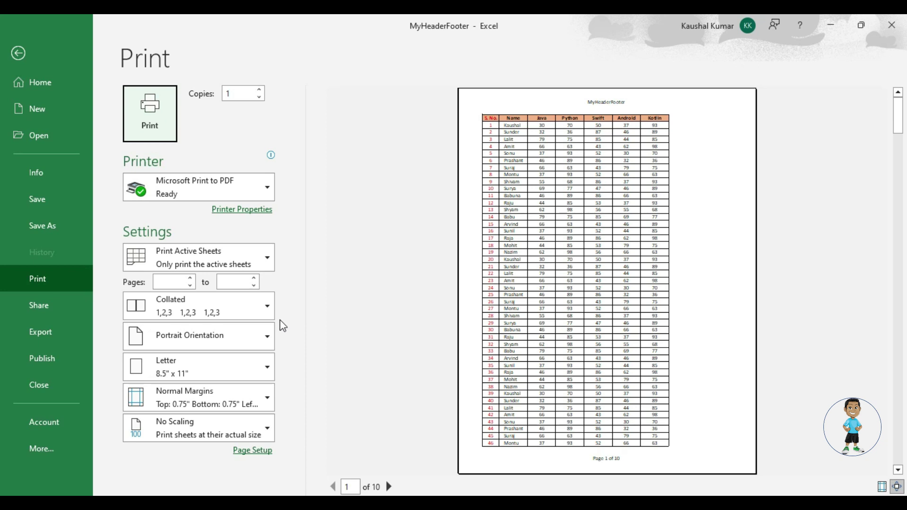
click(244, 454)
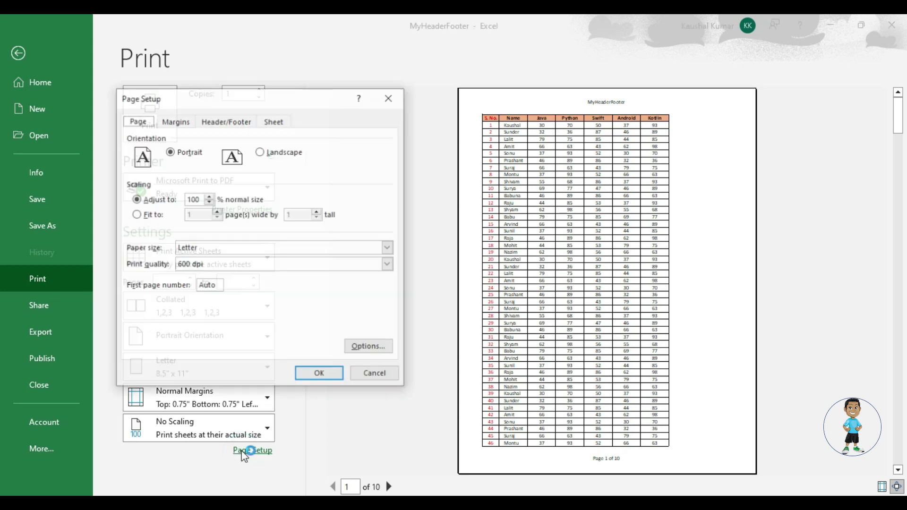
click(223, 120)
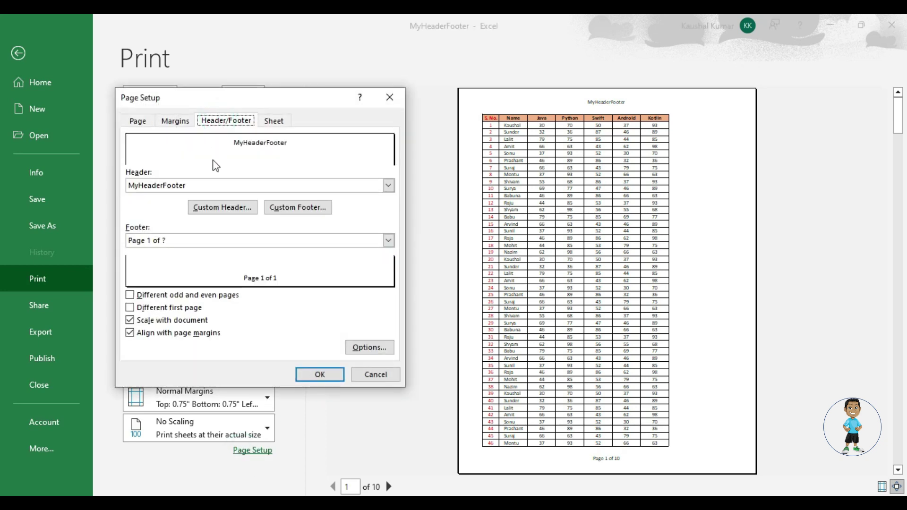
click(213, 190)
scroll(184, 222, up, 10)
scroll(178, 224, down, 1)
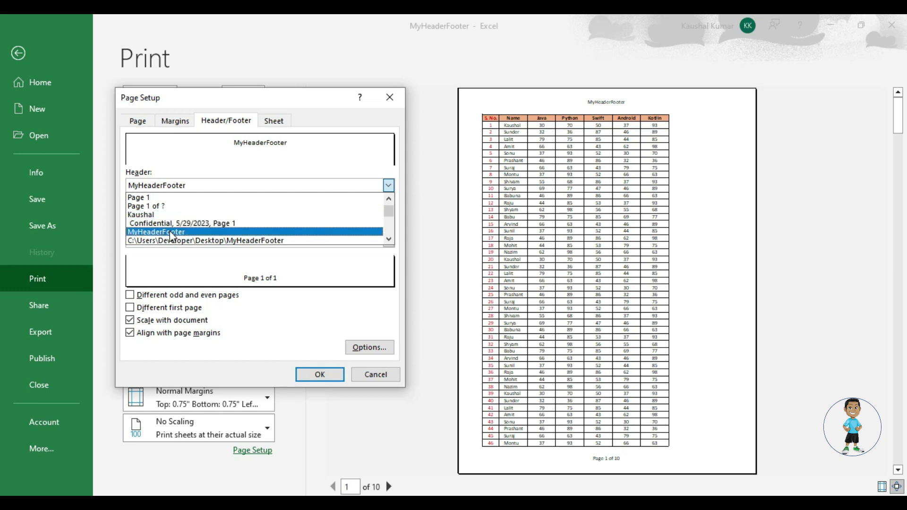
scroll(173, 238, down, 2)
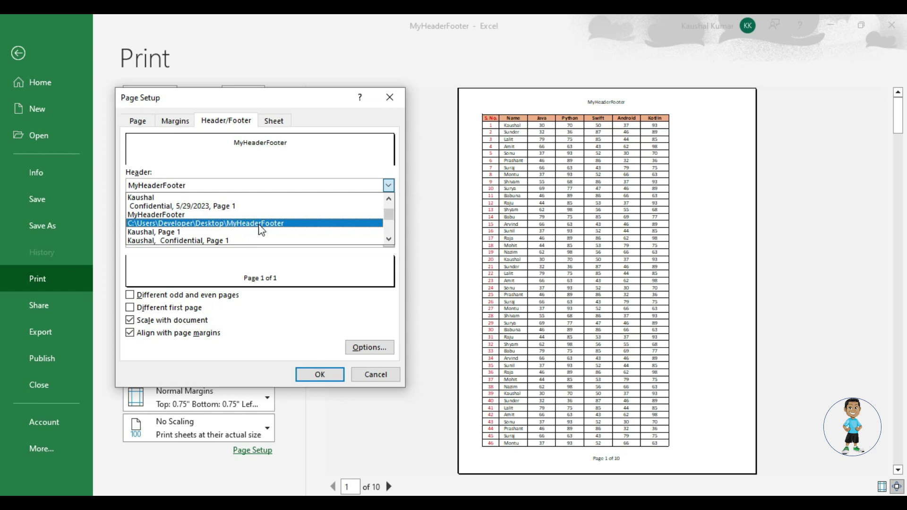
click(261, 223)
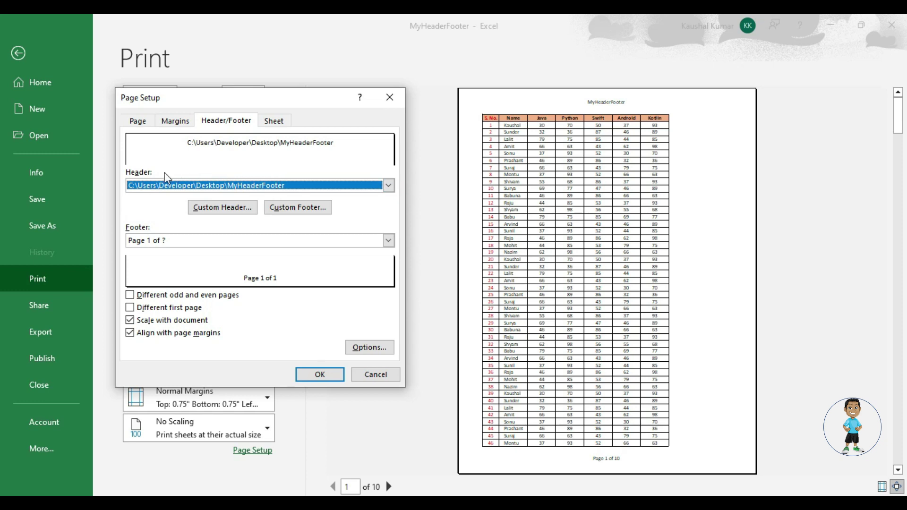
click(337, 382)
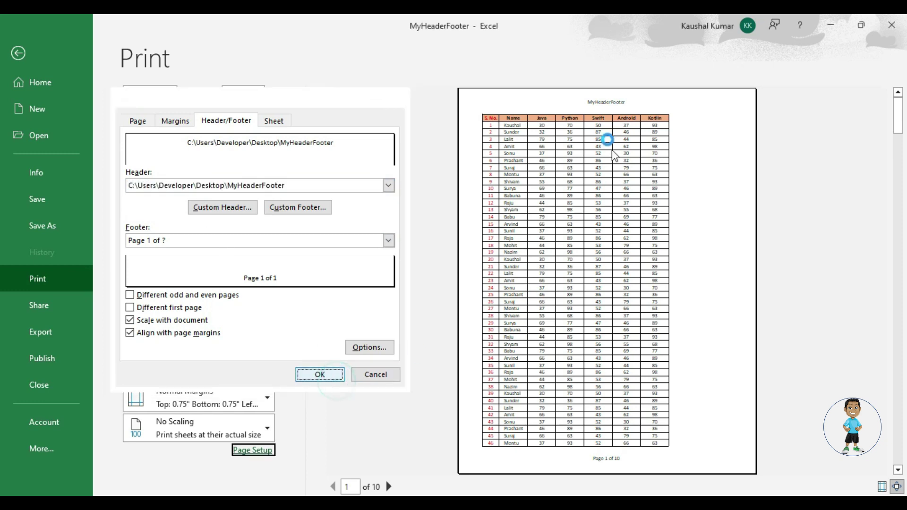
Apply the header preset with sheet name centred and 'Page 1' at right, then reopen print preview
click(681, 216)
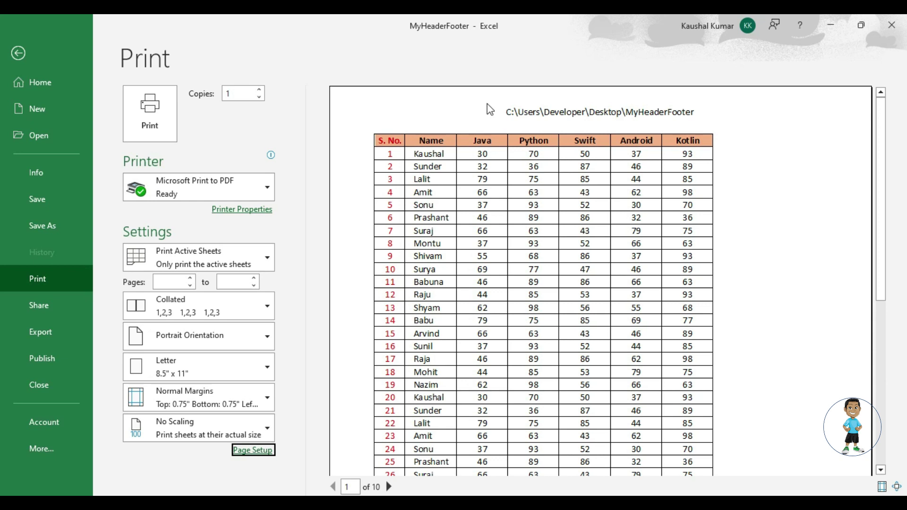
click(247, 451)
click(226, 121)
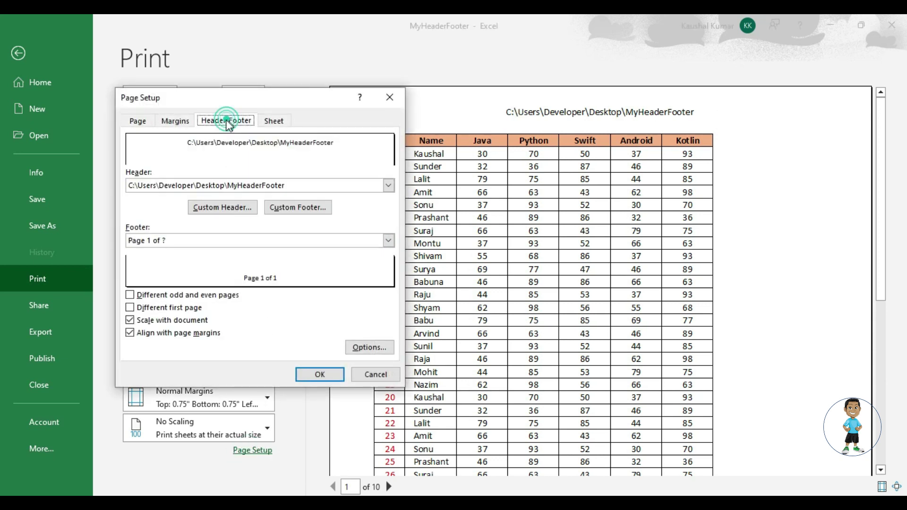
click(244, 185)
scroll(255, 208, up, 1)
scroll(283, 210, up, 1)
scroll(296, 211, up, 1)
scroll(296, 211, down, 1)
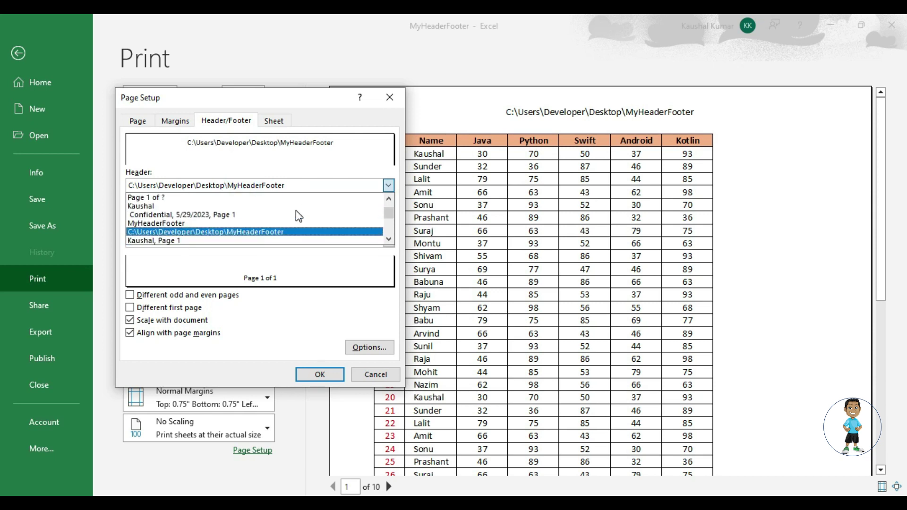
scroll(297, 212, up, 1)
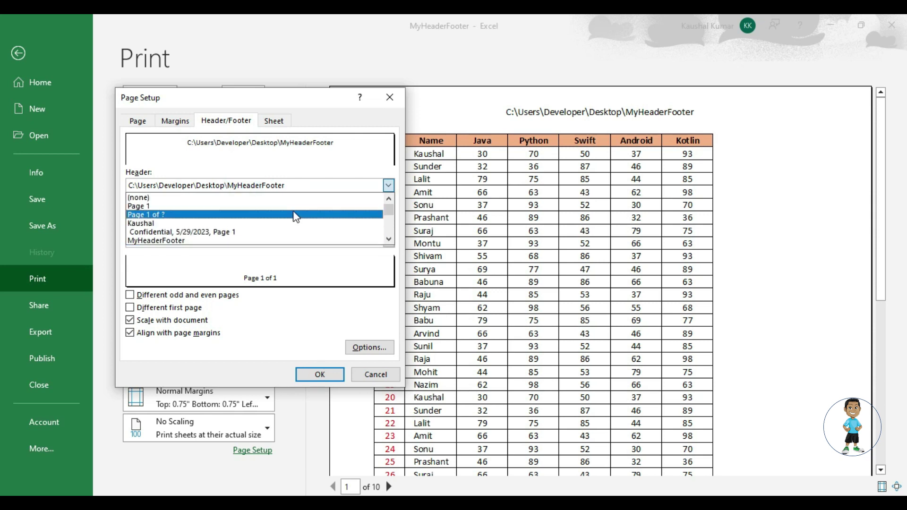
scroll(296, 216, down, 2)
scroll(296, 217, down, 1)
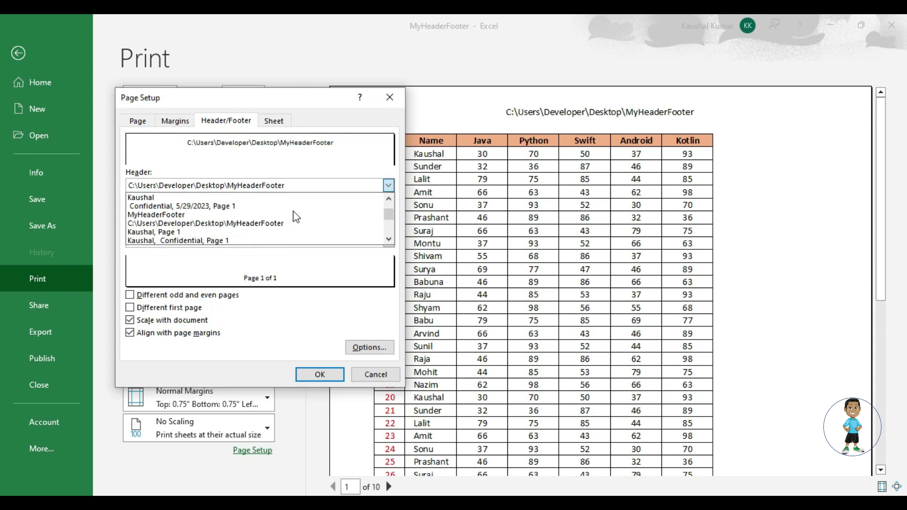
scroll(284, 219, up, 1)
scroll(281, 214, down, 1)
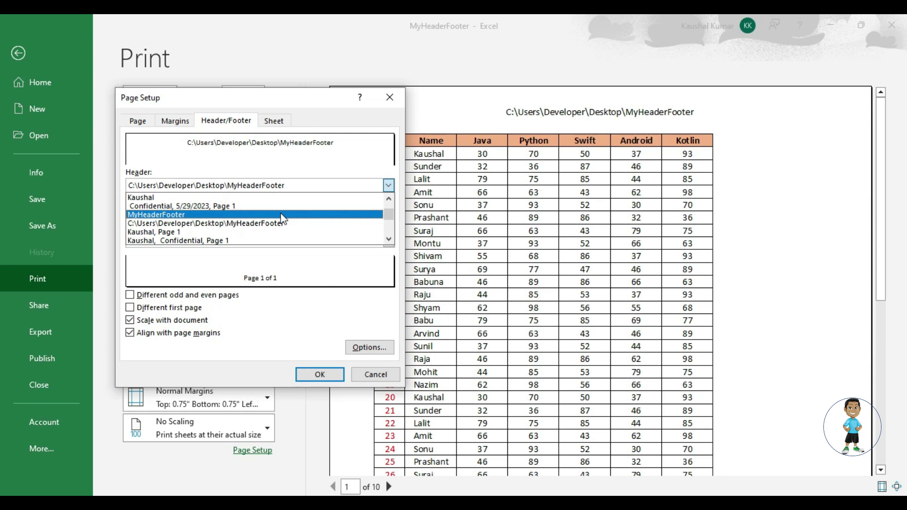
scroll(282, 217, down, 1)
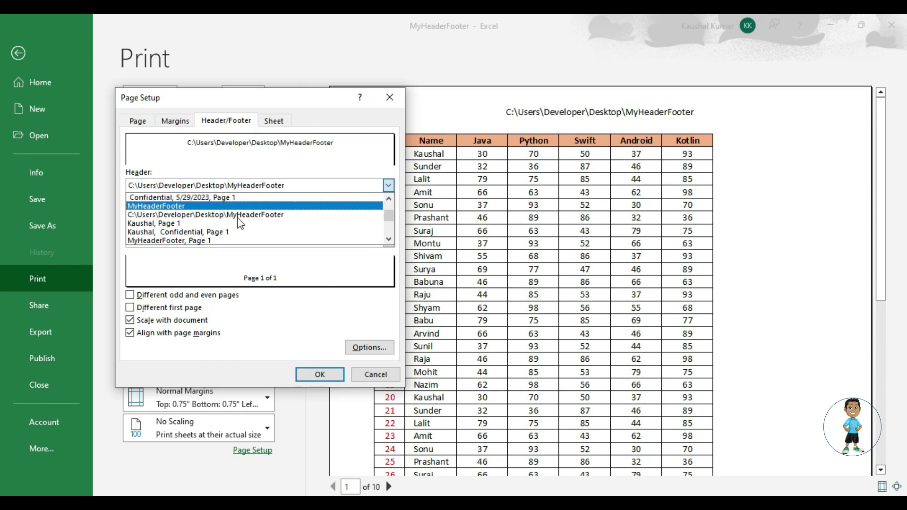
click(180, 224)
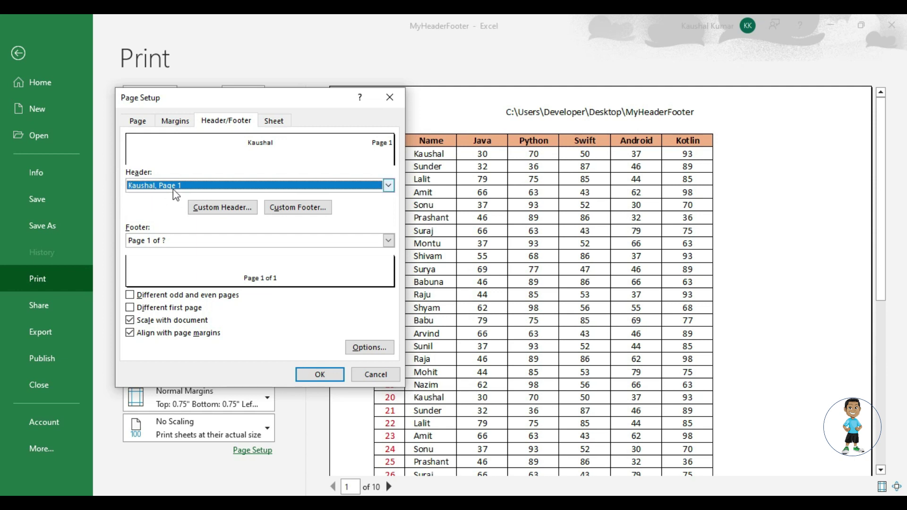
click(321, 373)
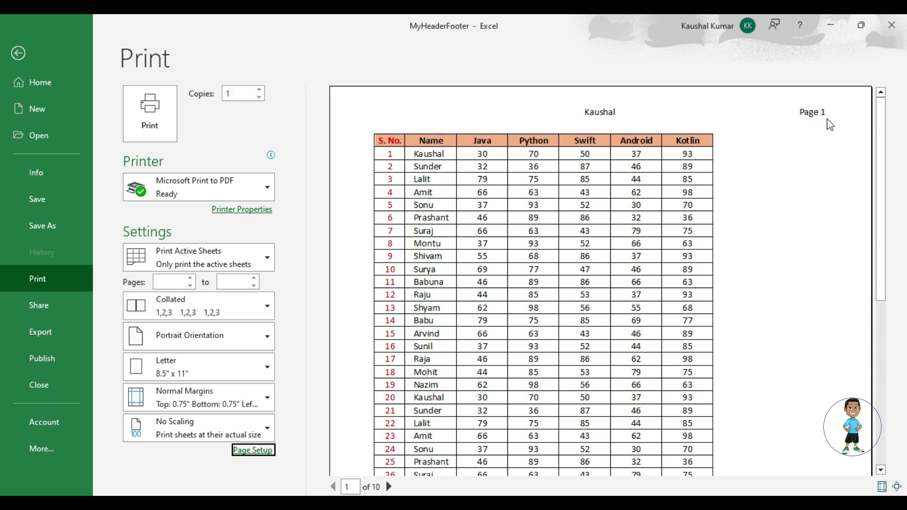
key(Escape)
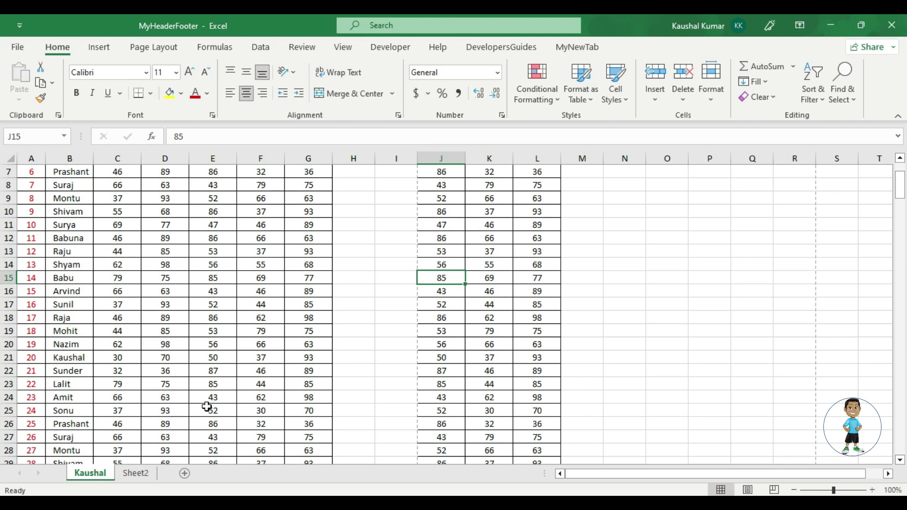
key(ctrl+p)
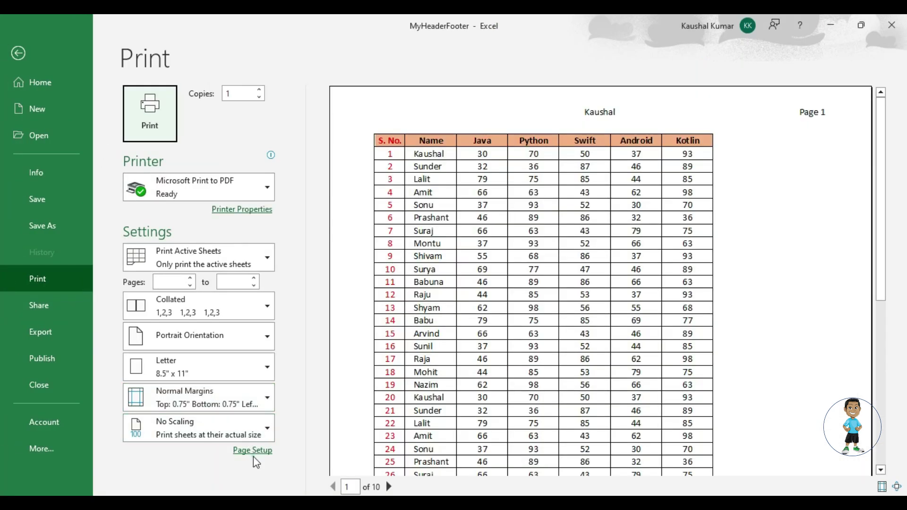
Apply the 'Developer, Page 1, 5/29/2023' header preset from the Header list
click(253, 449)
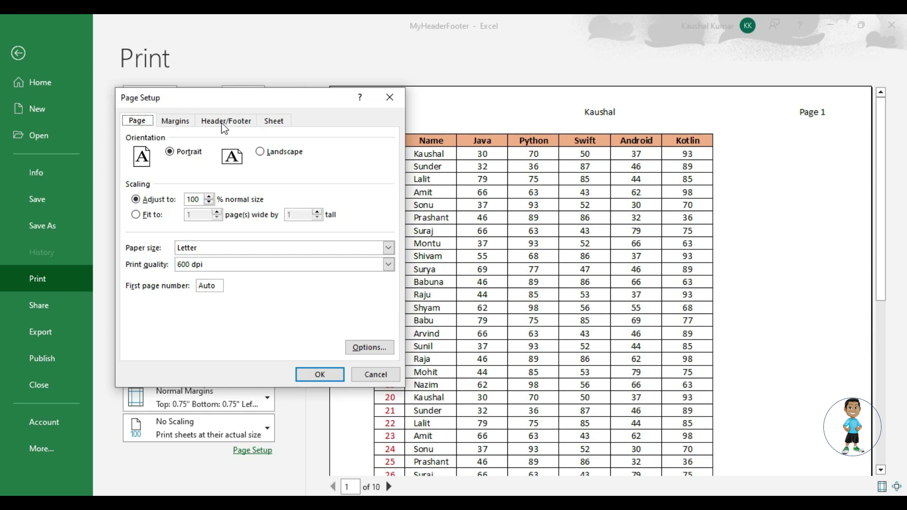
click(226, 121)
click(223, 185)
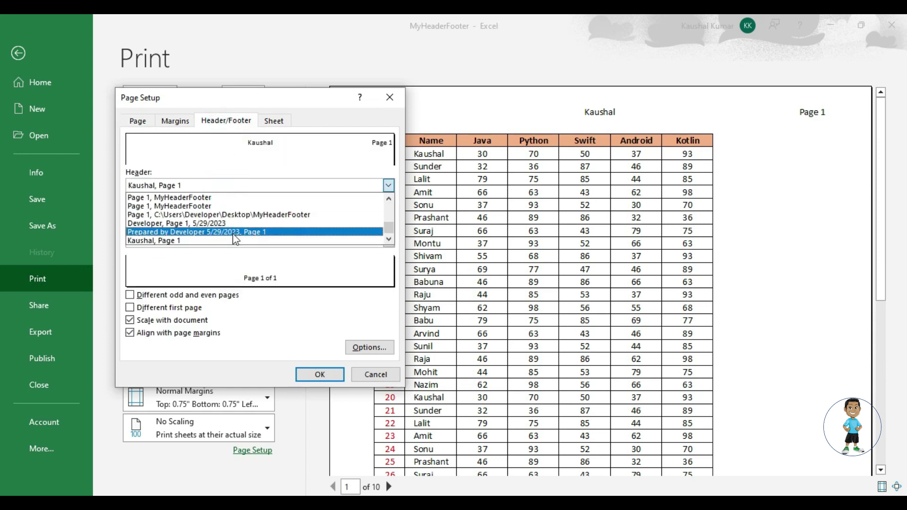
scroll(255, 221, up, 2)
scroll(269, 227, up, 2)
scroll(269, 227, up, 1)
scroll(269, 227, down, 1)
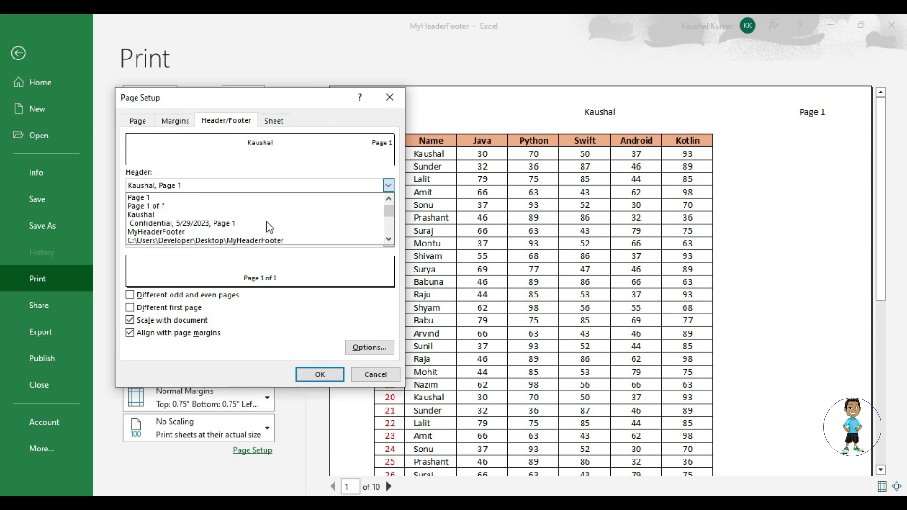
scroll(270, 227, down, 1)
scroll(269, 229, down, 1)
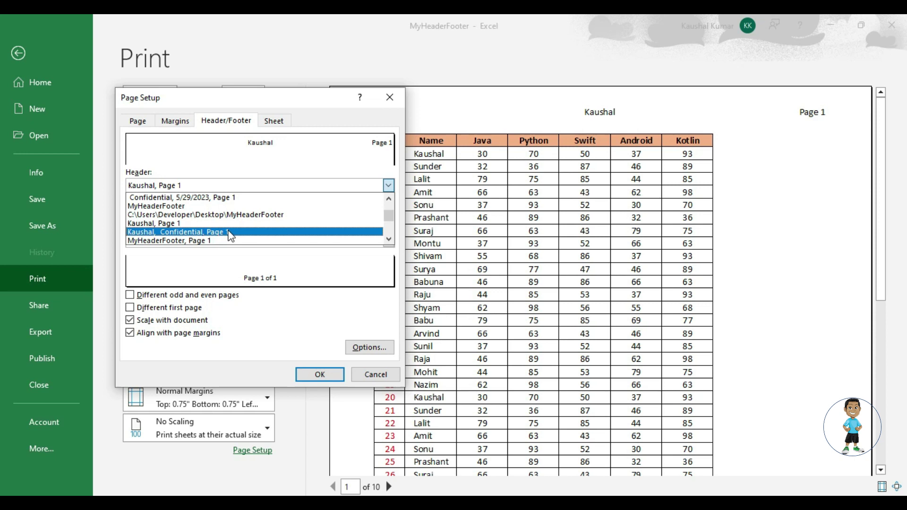
scroll(230, 236, down, 1)
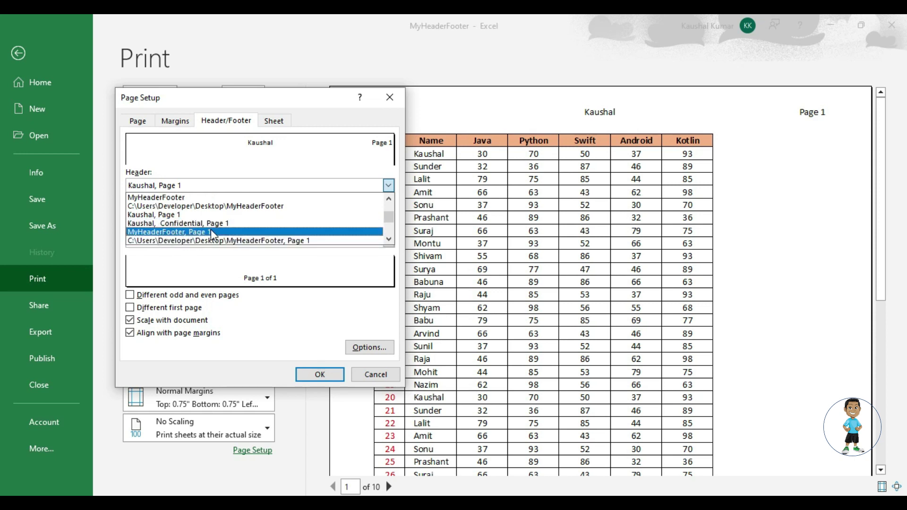
scroll(211, 232, down, 1)
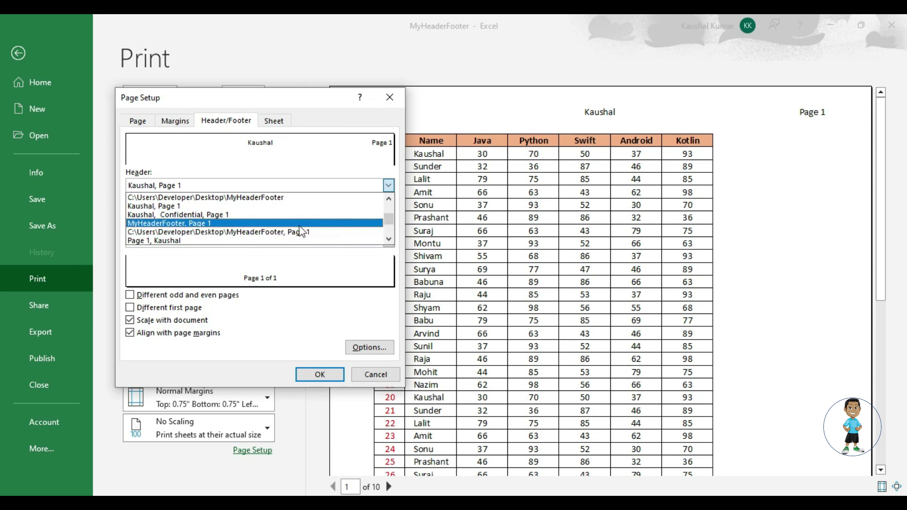
scroll(201, 231, down, 1)
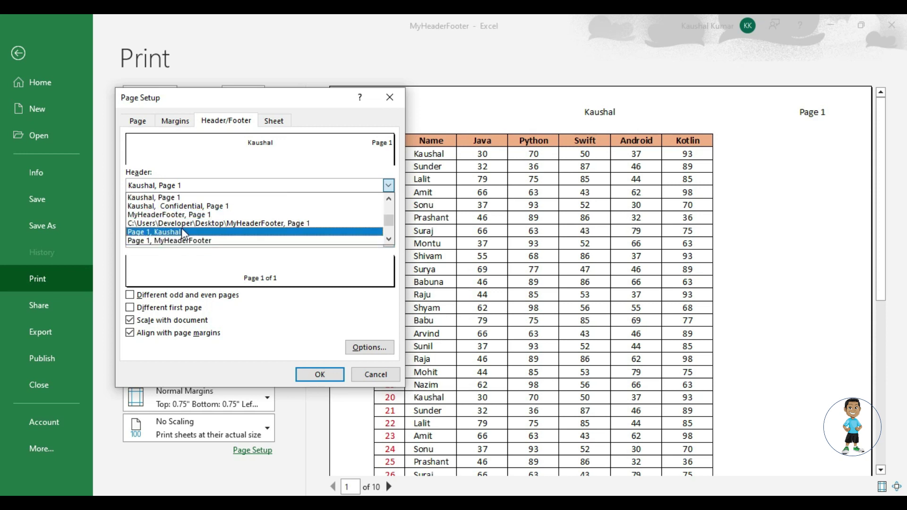
scroll(181, 228, down, 1)
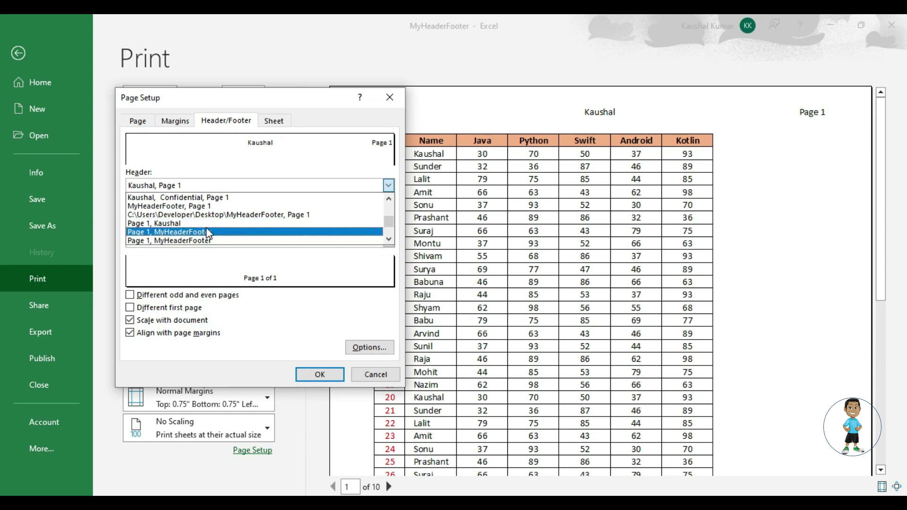
scroll(205, 228, down, 1)
scroll(188, 229, down, 1)
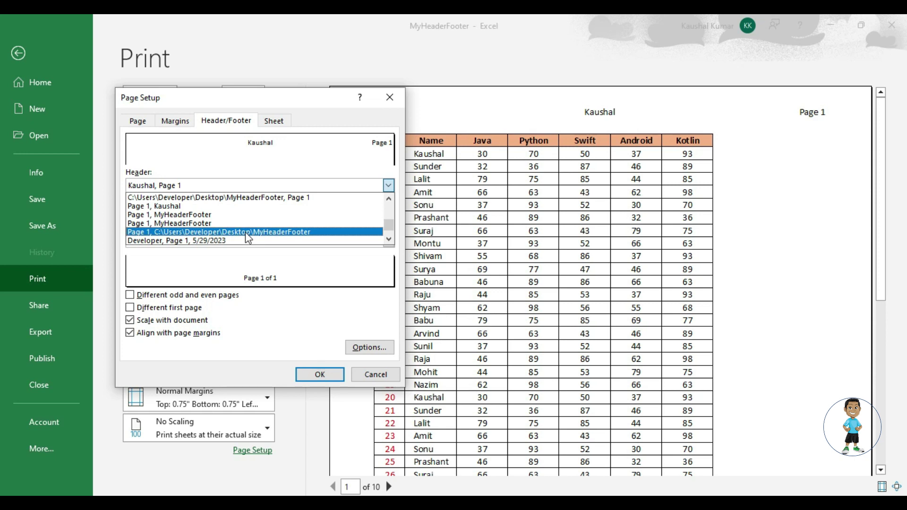
scroll(245, 231, down, 1)
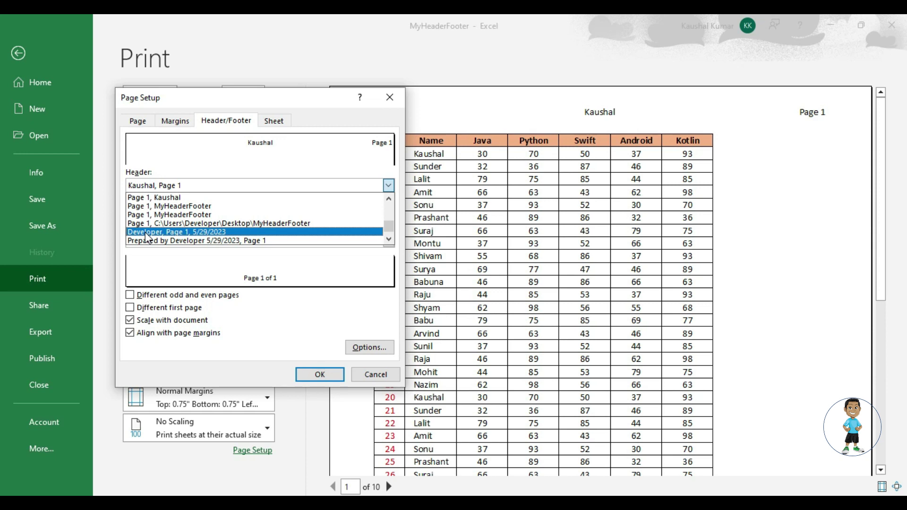
click(147, 236)
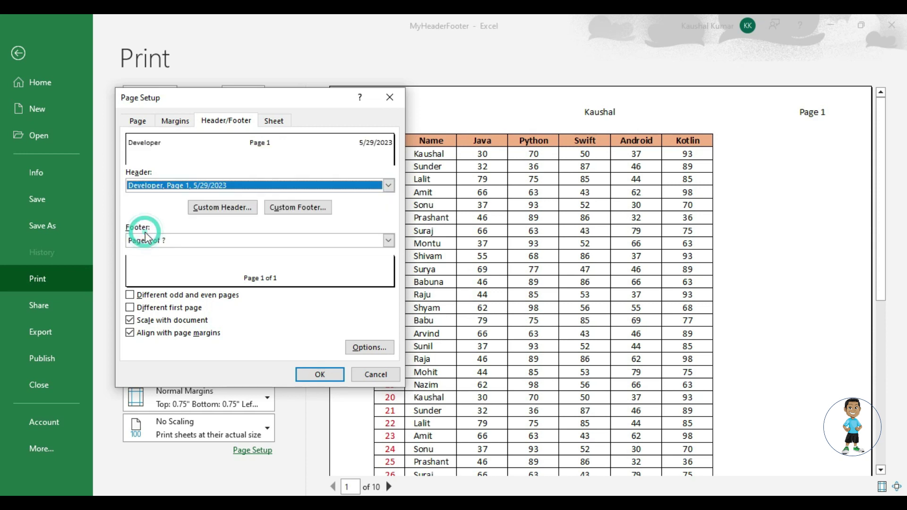
click(325, 380)
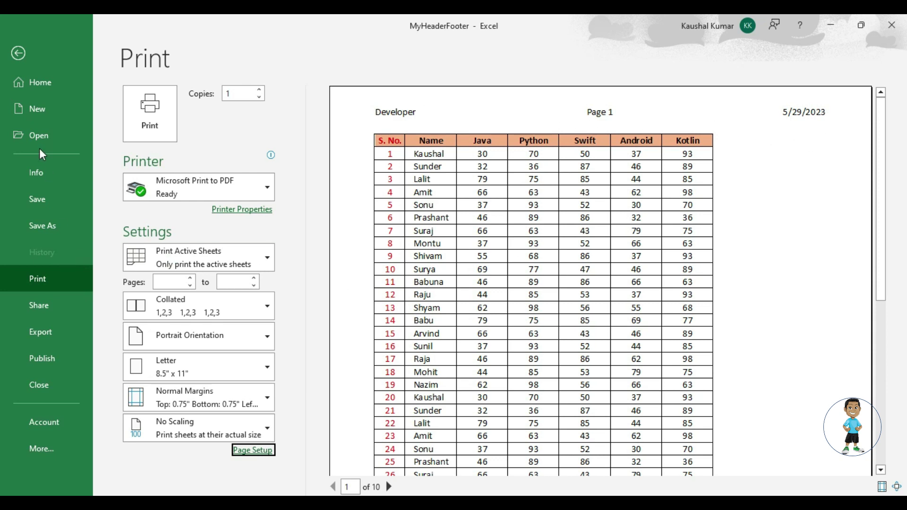
click(39, 174)
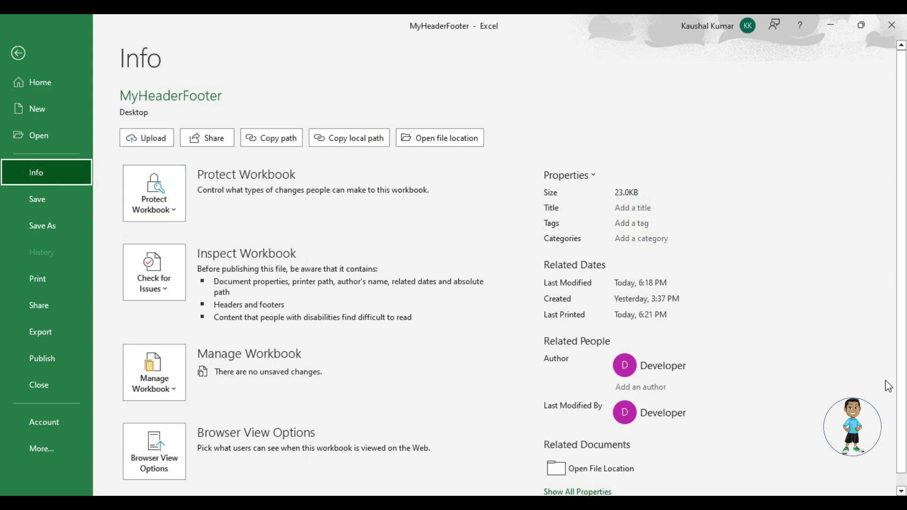
mouse_move(662, 366)
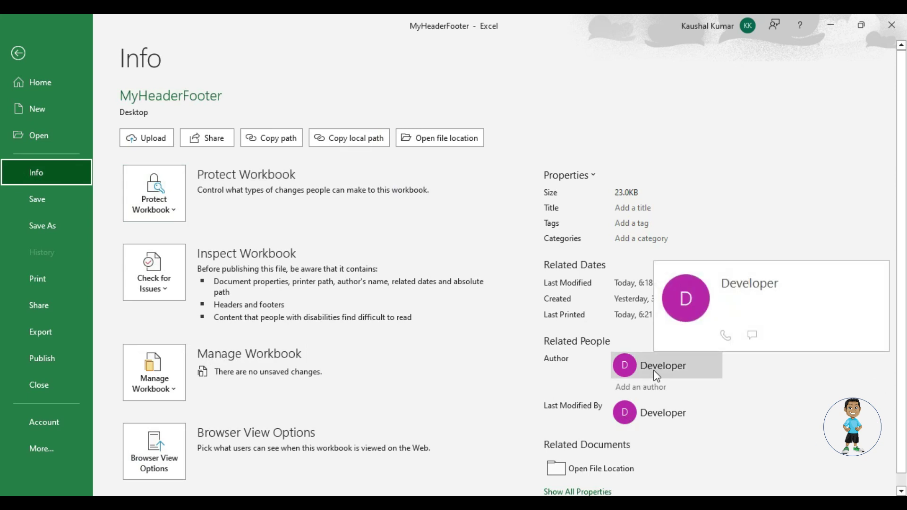
click(494, 376)
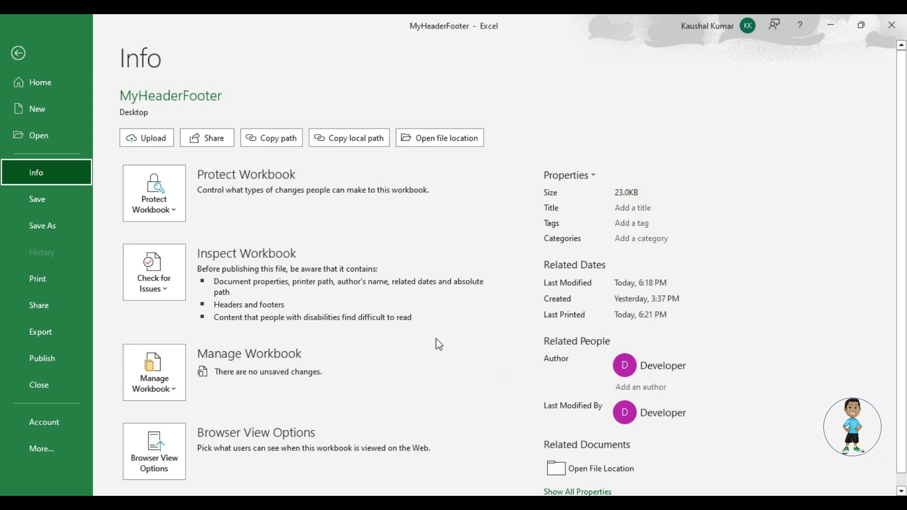
click(34, 279)
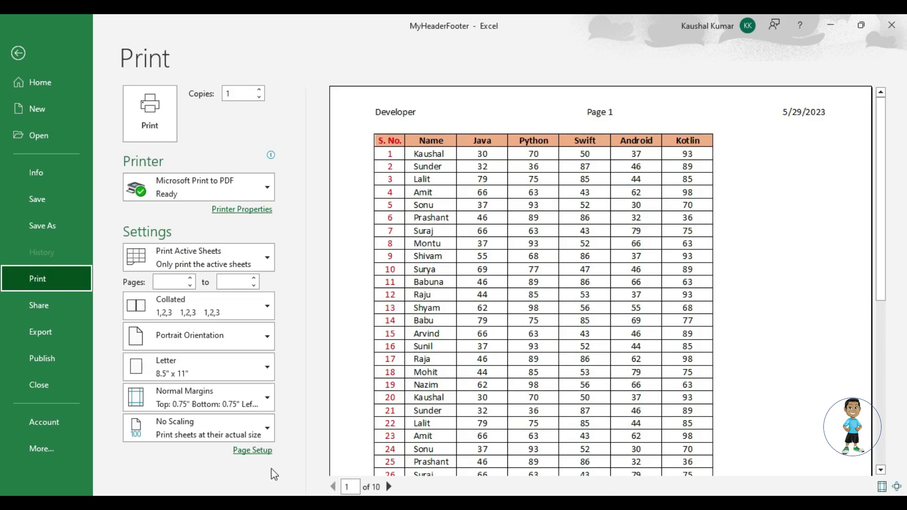
Apply the 'Prepared by Developer 5/29/2023, Page 1' header preset
click(265, 456)
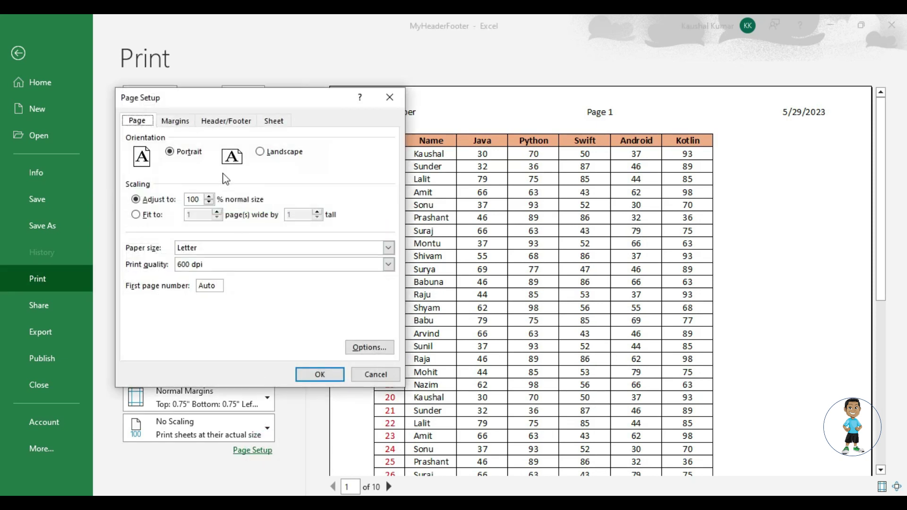
click(236, 121)
click(223, 186)
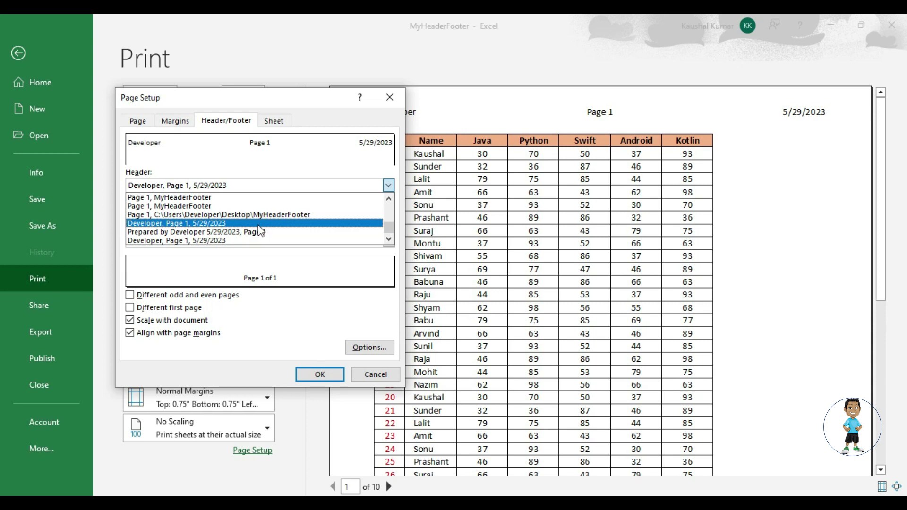
click(192, 232)
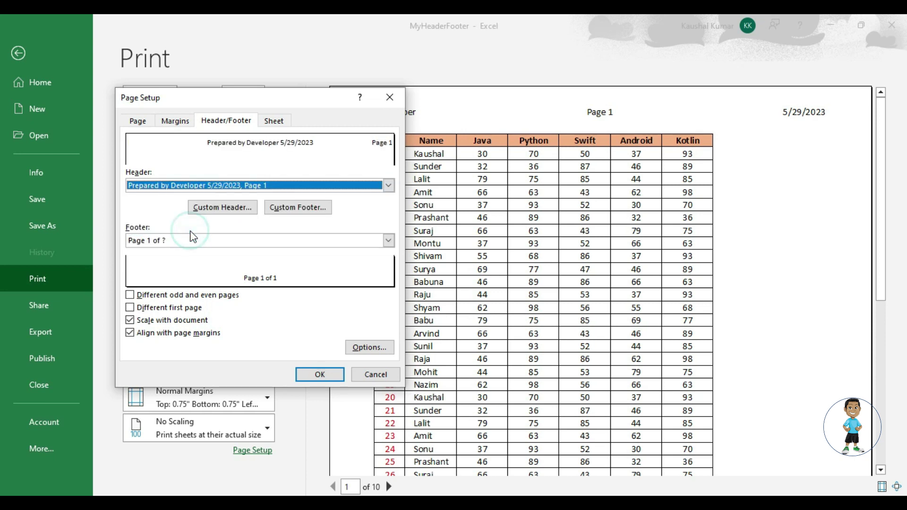
click(191, 186)
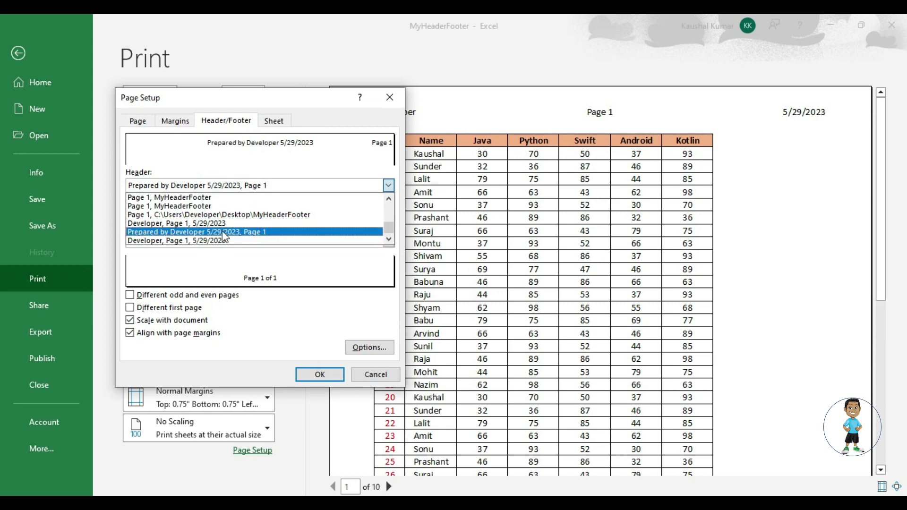
click(247, 231)
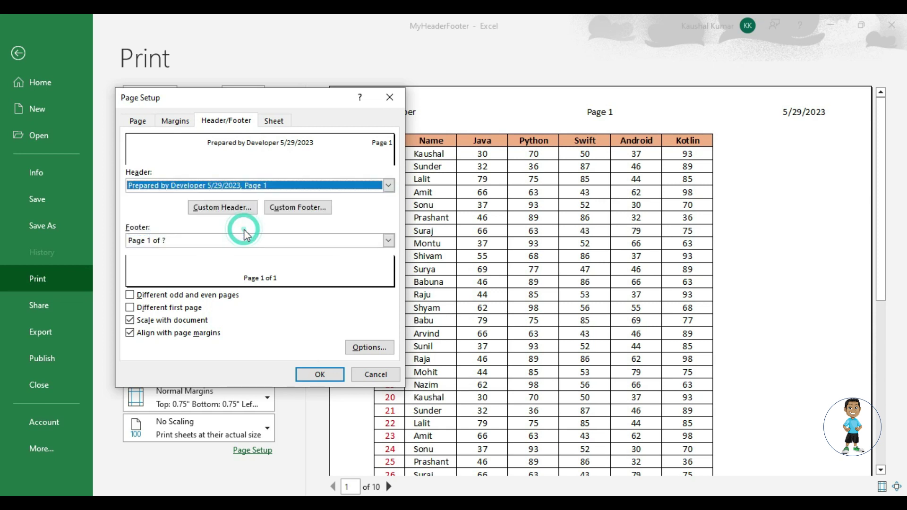
click(307, 376)
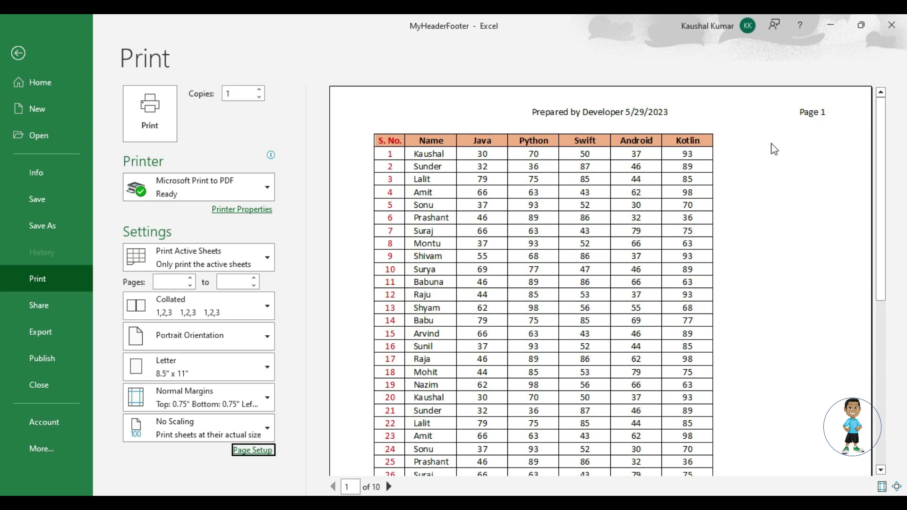
Review the preset header and footer lists in Page Setup, keeping the footer 'Page 1 of ?'
click(264, 450)
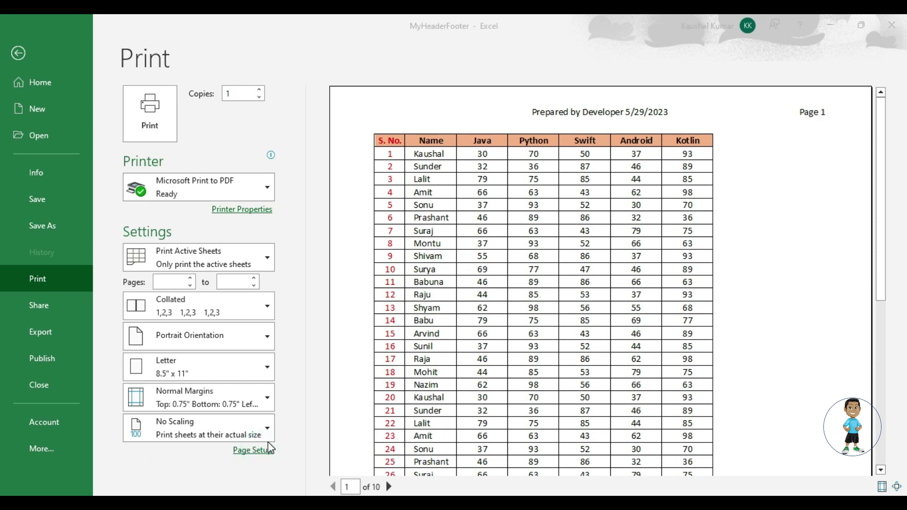
click(239, 120)
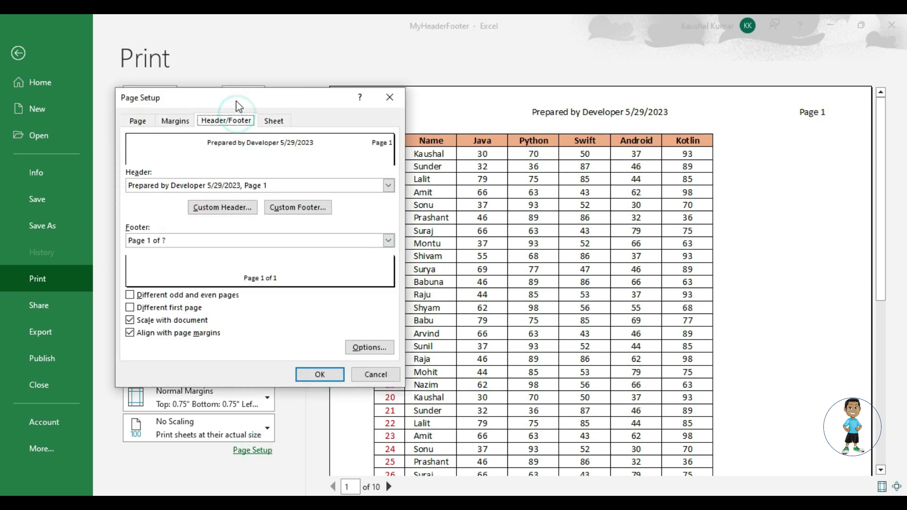
click(264, 166)
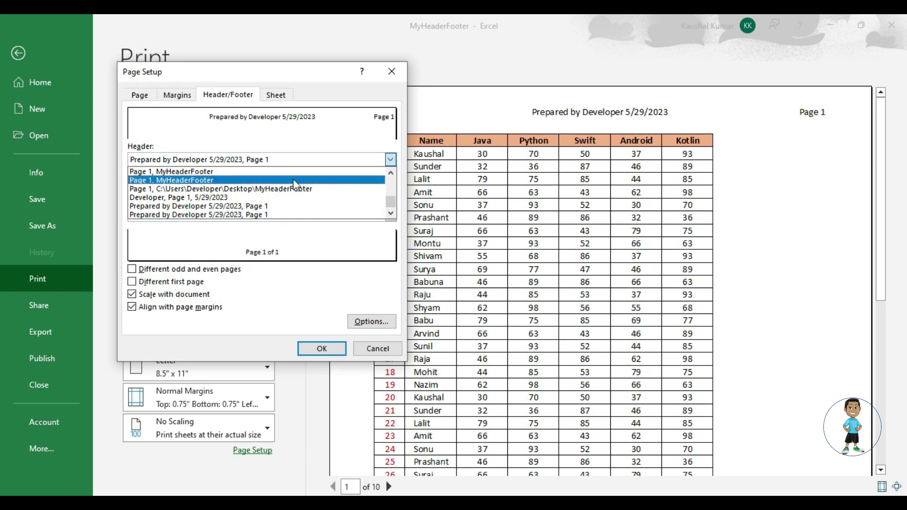
click(288, 159)
click(299, 213)
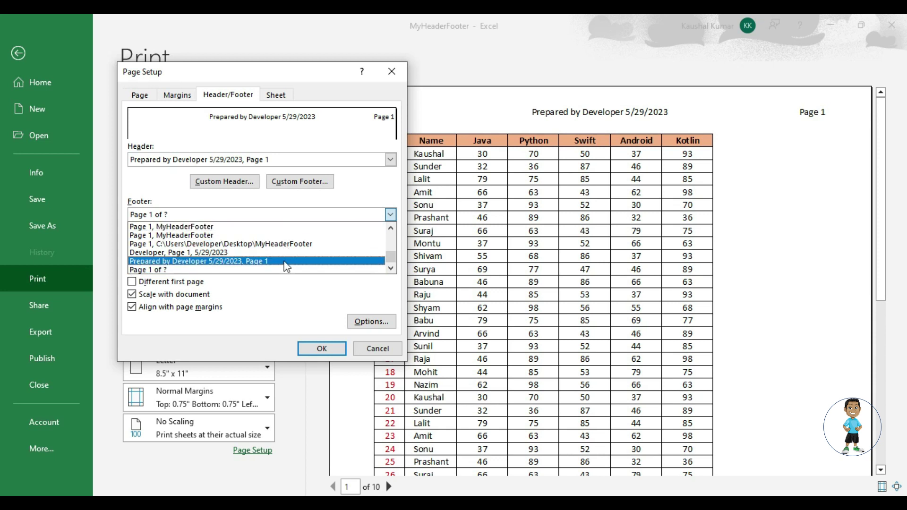
scroll(297, 252, up, 1)
click(359, 214)
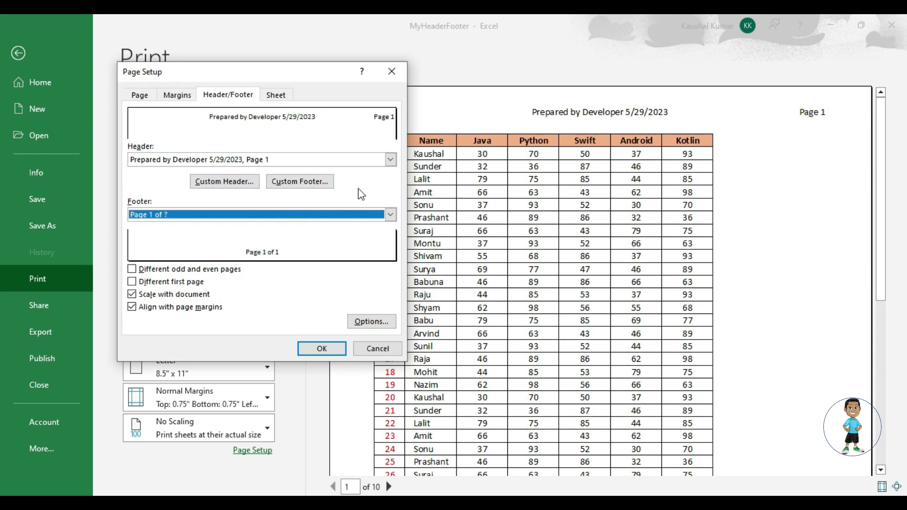
Delete the centre 'Prepared by Developer &[Date]' and right 'Page &[Page]' header text, then apply
click(252, 183)
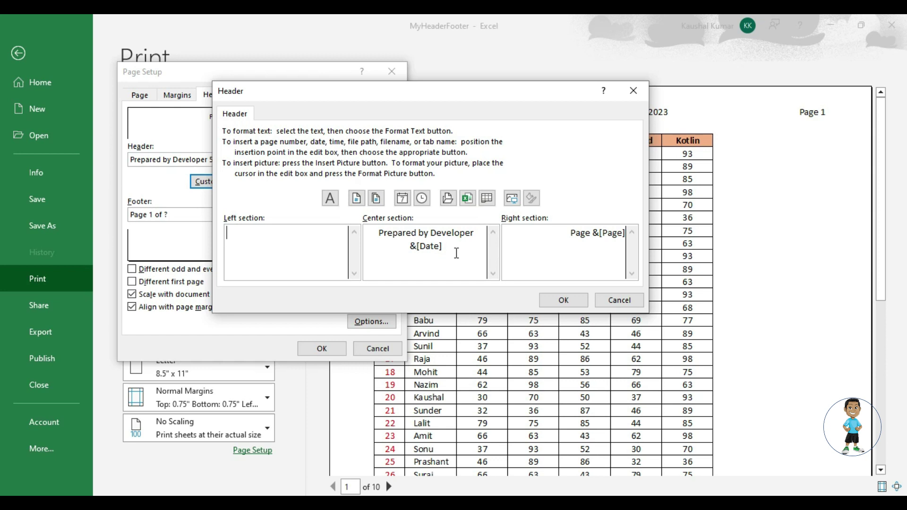
drag(456, 253, 392, 223)
key(Delete)
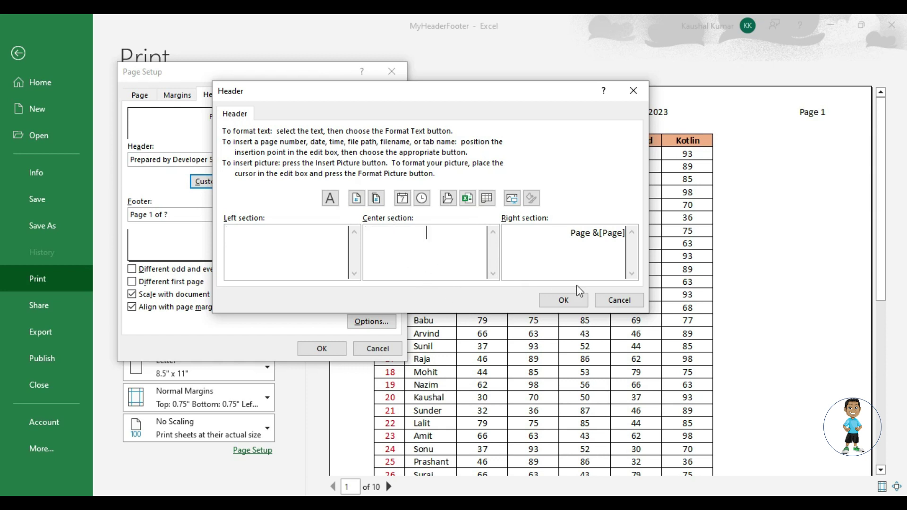
drag(557, 234, 580, 254)
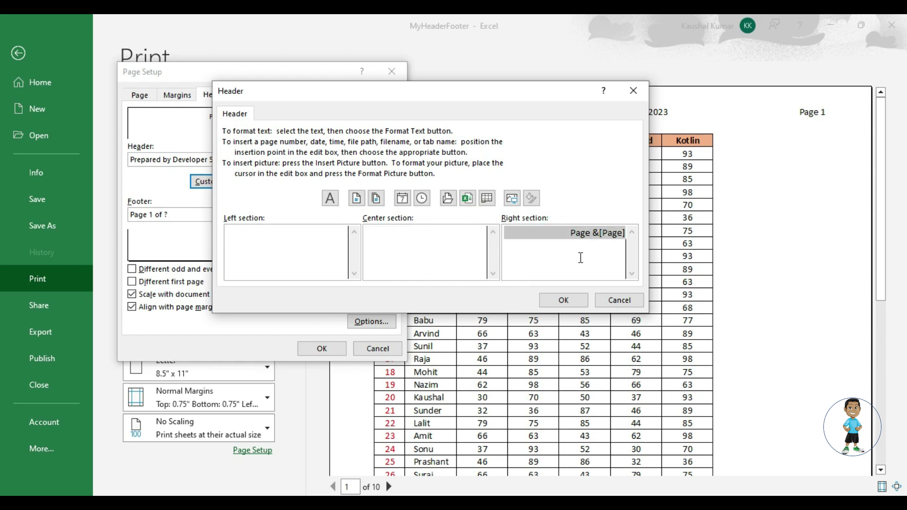
key(Delete)
click(564, 305)
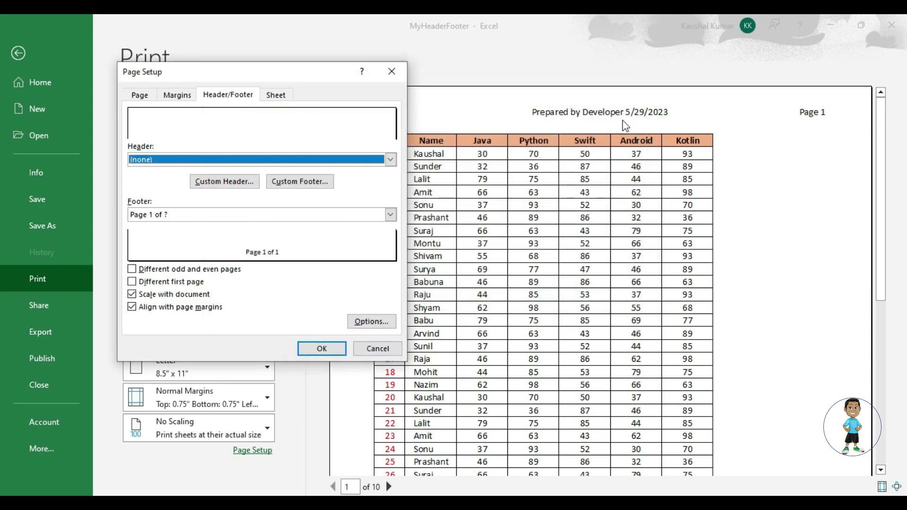
click(333, 351)
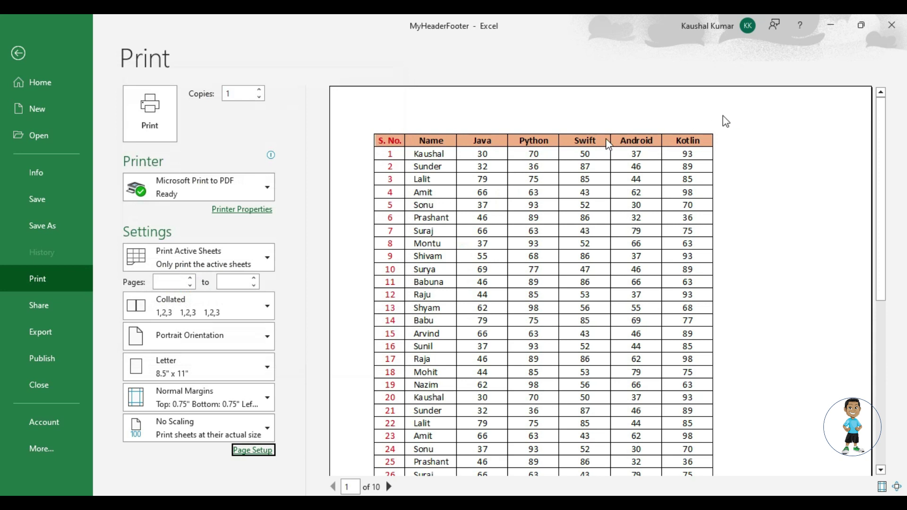
Enter 'DevelopersGuides' in the custom header's left section and apply the page setup
click(258, 456)
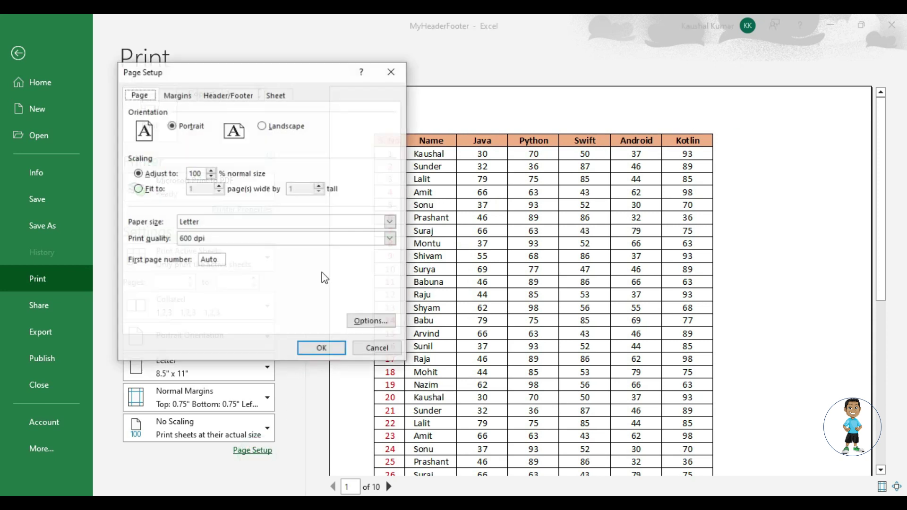
click(227, 97)
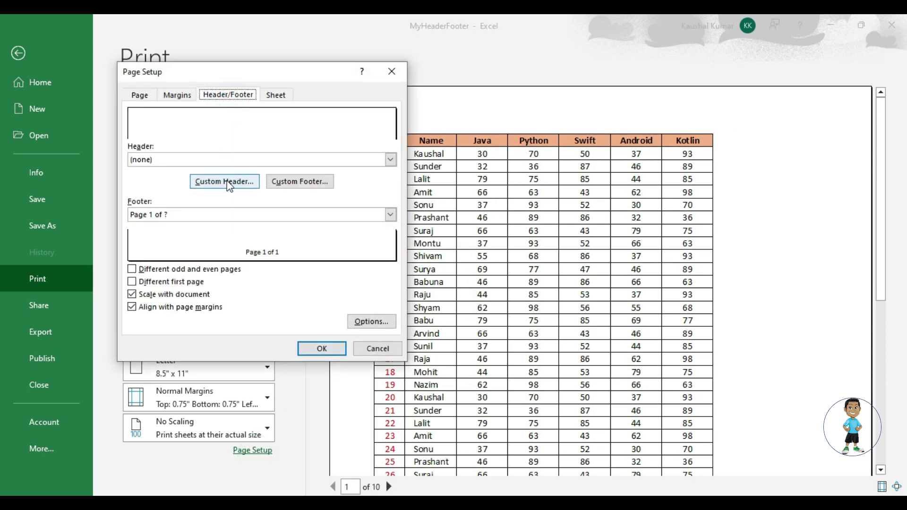
click(229, 181)
drag(289, 119, 449, 115)
text(Ka)
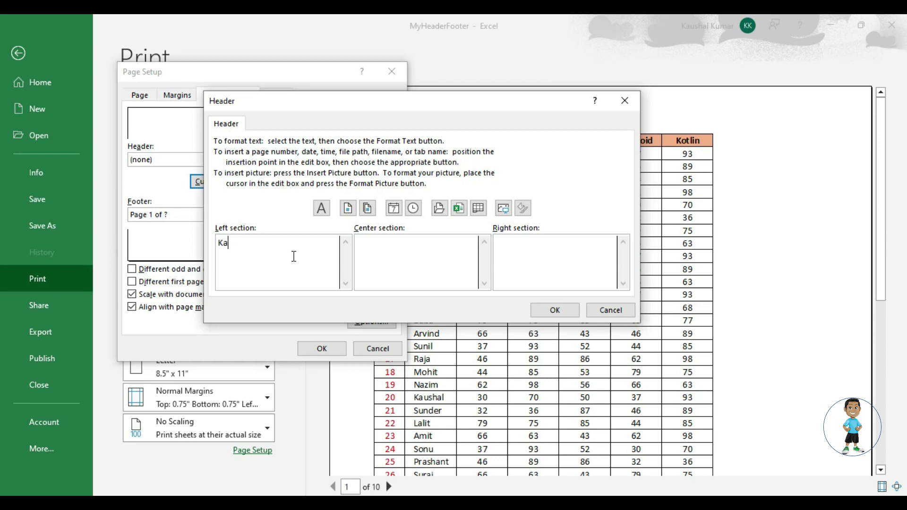
key(BackSpace)
key(BackSpace)
text(oper)
click(552, 310)
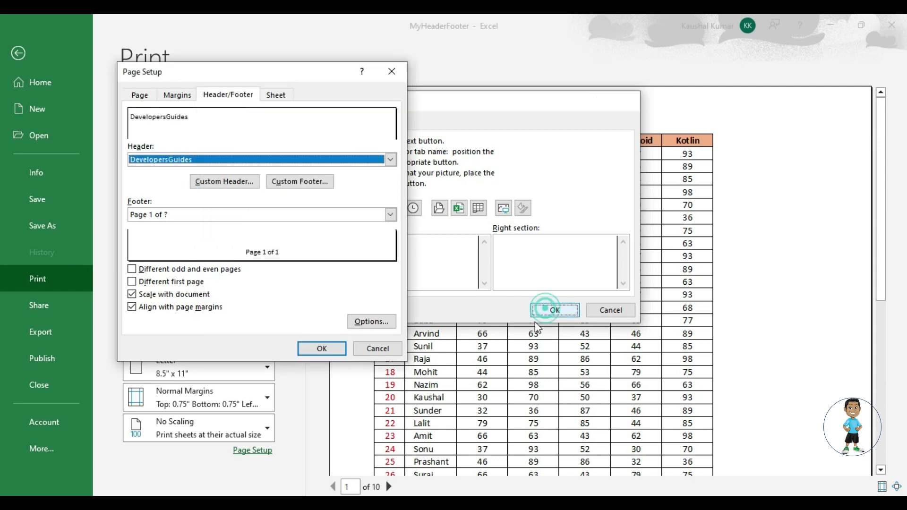
click(323, 350)
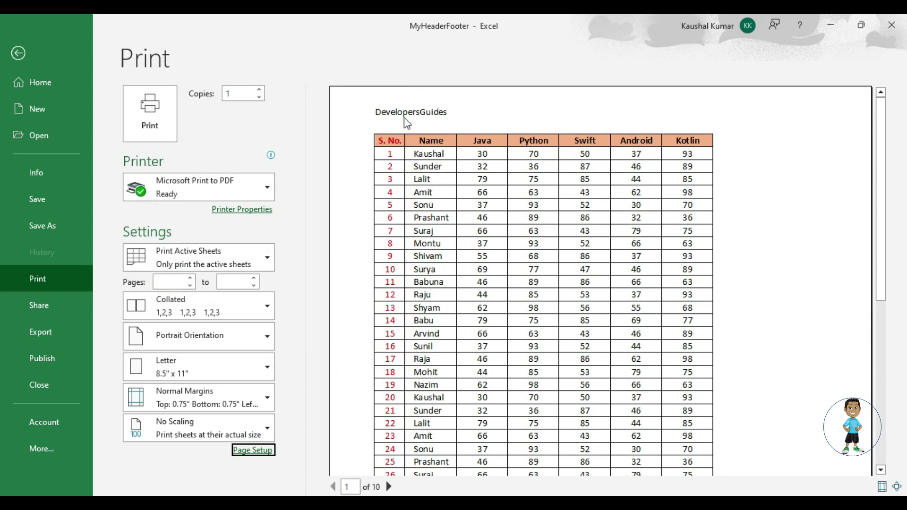
Colour the DevelopersGuides header text orange in the custom header's font settings
click(262, 456)
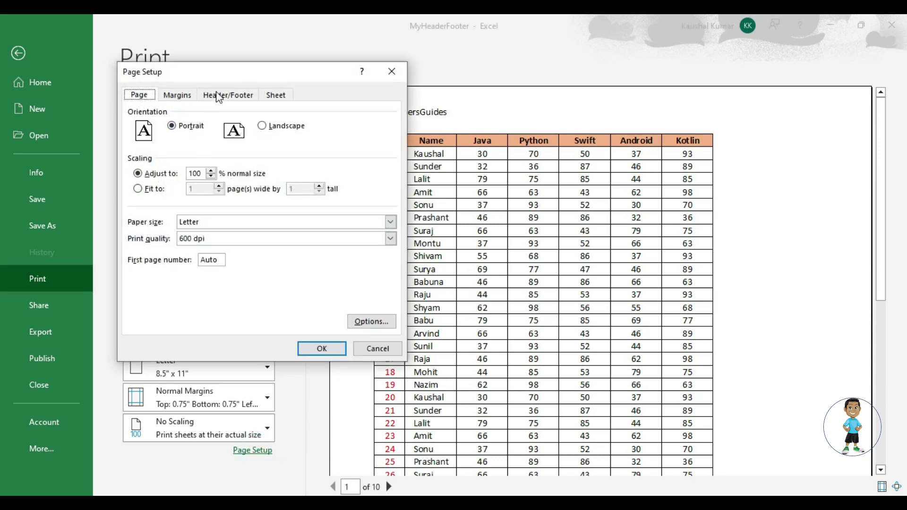
click(218, 96)
click(269, 181)
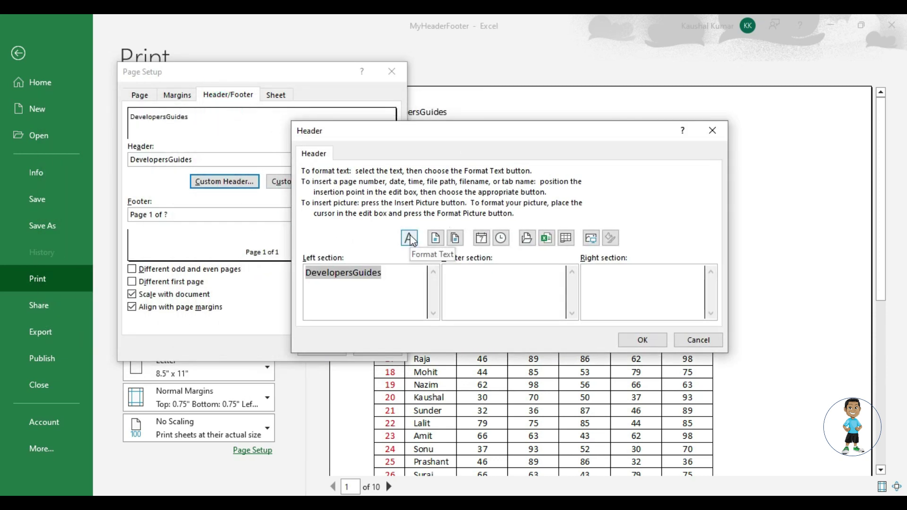
click(409, 238)
drag(257, 99, 583, 118)
click(639, 228)
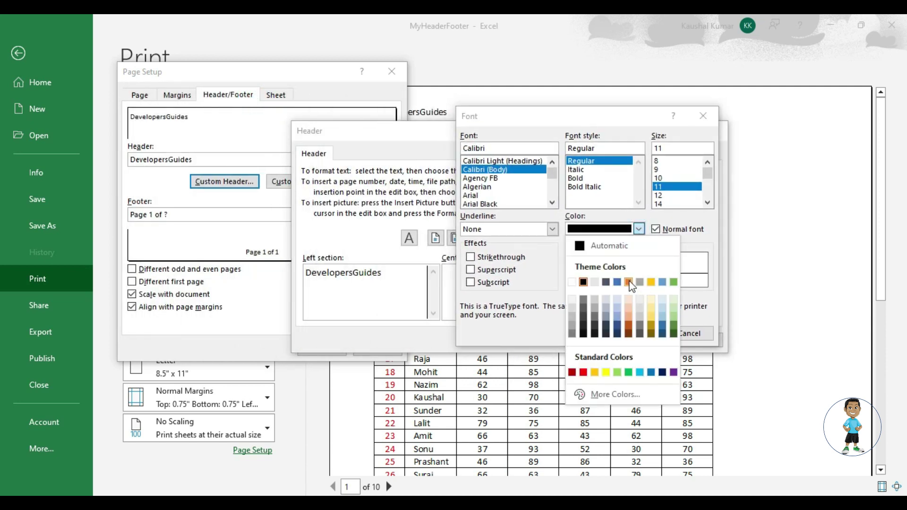
click(629, 282)
Set the header text to bold Agency FB at size 16 and apply it
scroll(664, 201, down, 1)
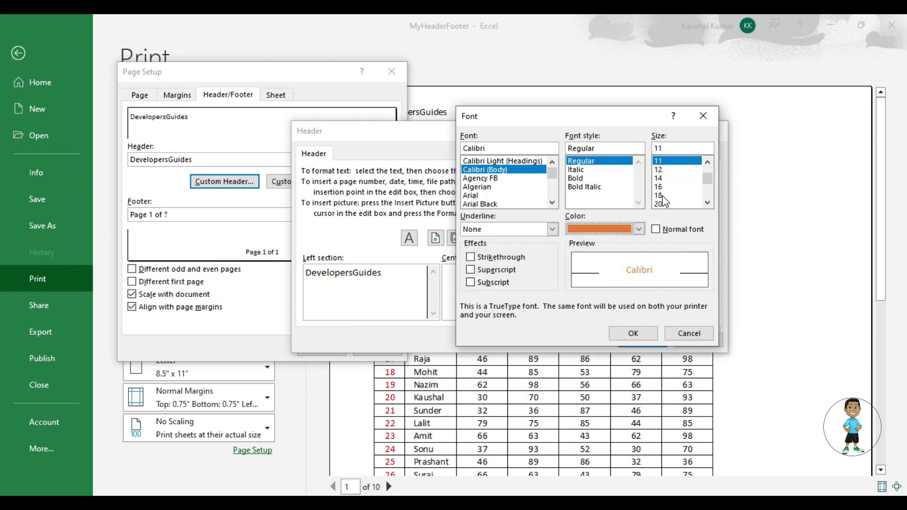
click(660, 188)
click(523, 181)
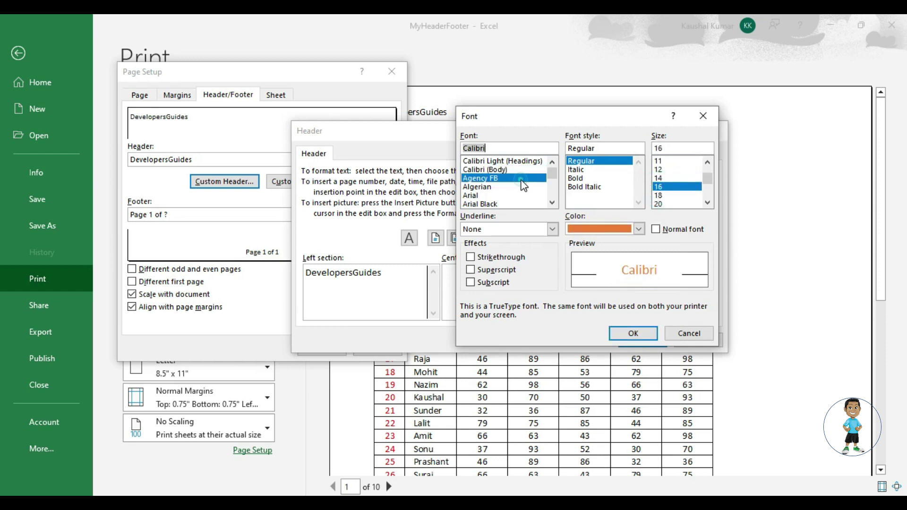
click(576, 178)
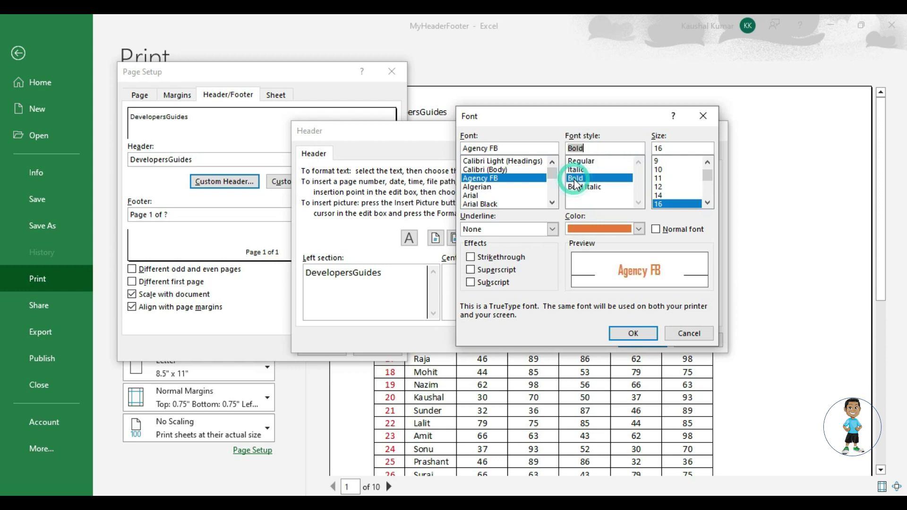
click(628, 332)
click(628, 336)
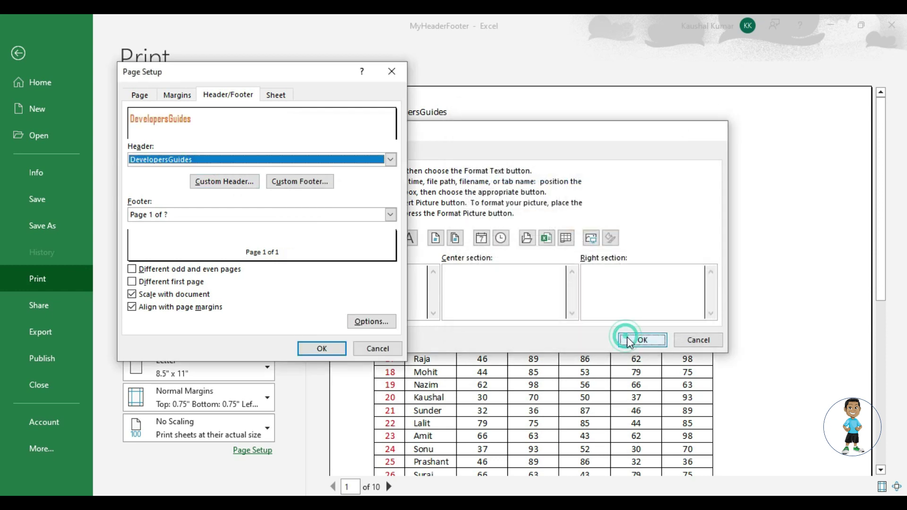
click(346, 347)
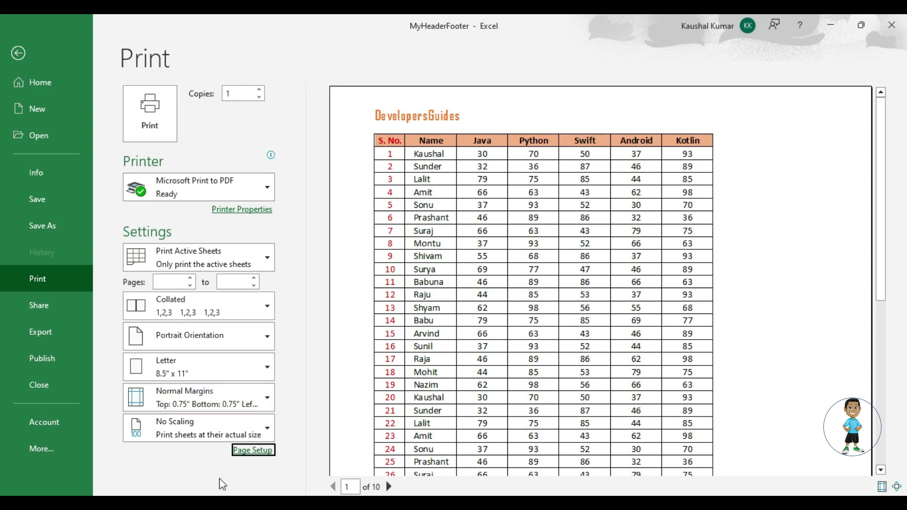
Paste copies of DevelopersGuides into the header's centre and right sections
click(254, 451)
click(230, 92)
click(227, 180)
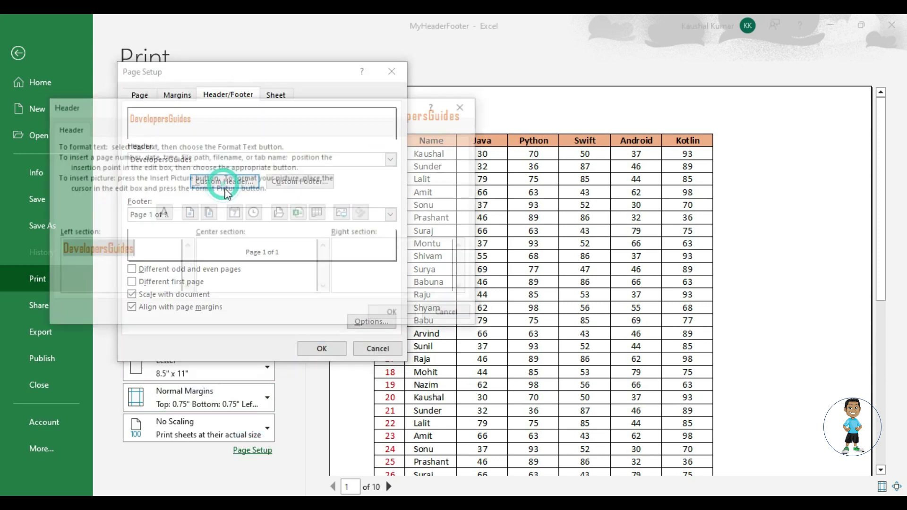
drag(280, 109, 352, 126)
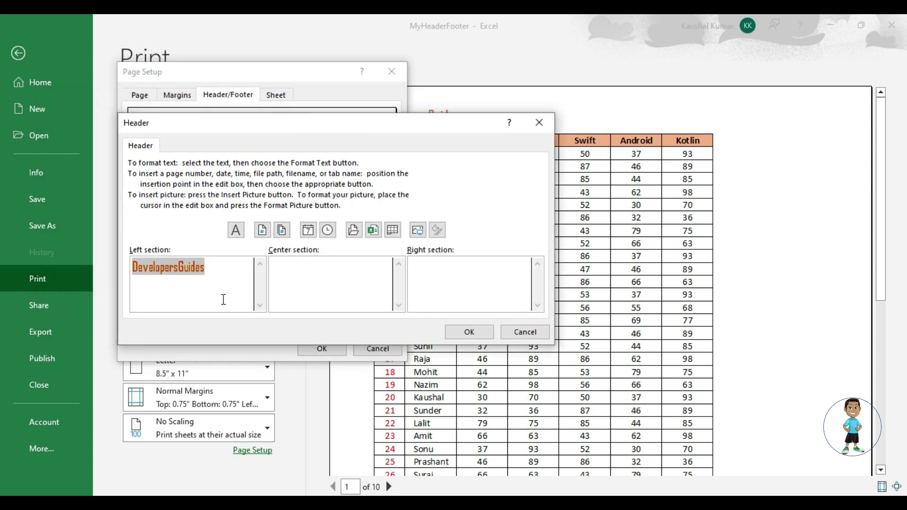
drag(218, 275, 132, 265)
key(ctrl+c)
click(296, 286)
key(ctrl+v)
click(462, 282)
key(ctrl+v)
Delete the pasted DevelopersGuides copies from the centre and right sections
click(349, 305)
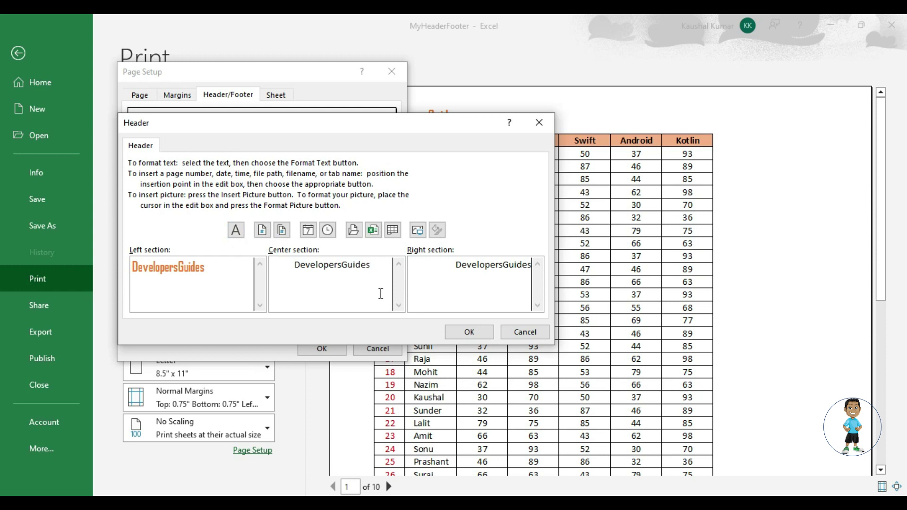
drag(283, 263, 376, 265)
key(Delete)
drag(444, 266, 543, 266)
key(Delete)
Insert the page number in the centre section and the total page count at right, then apply
click(322, 262)
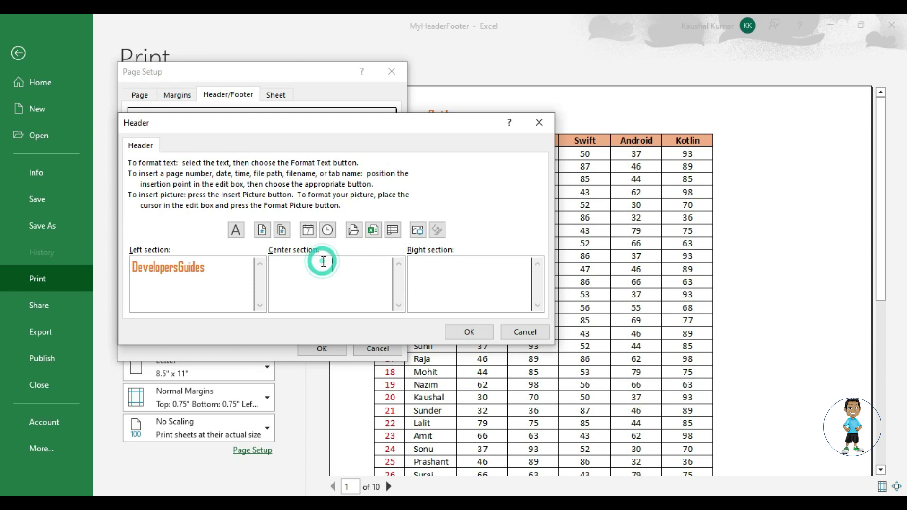
click(262, 231)
click(465, 271)
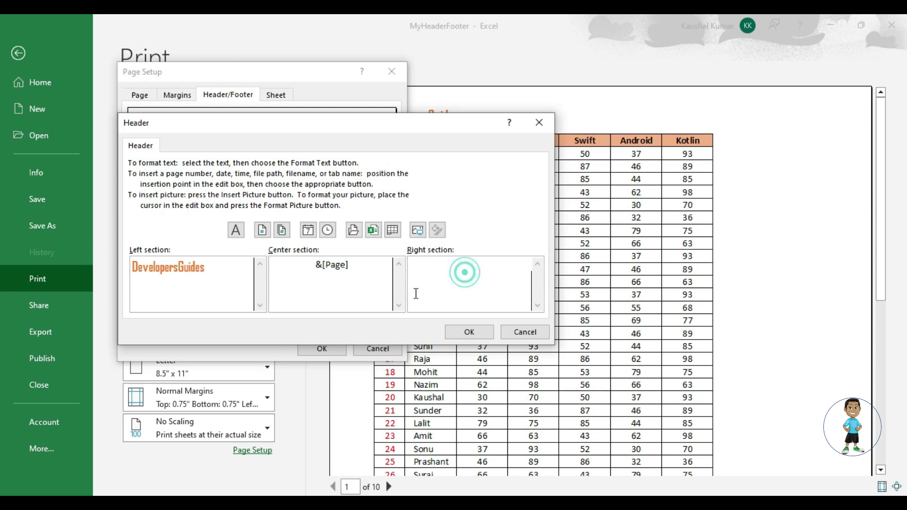
click(281, 231)
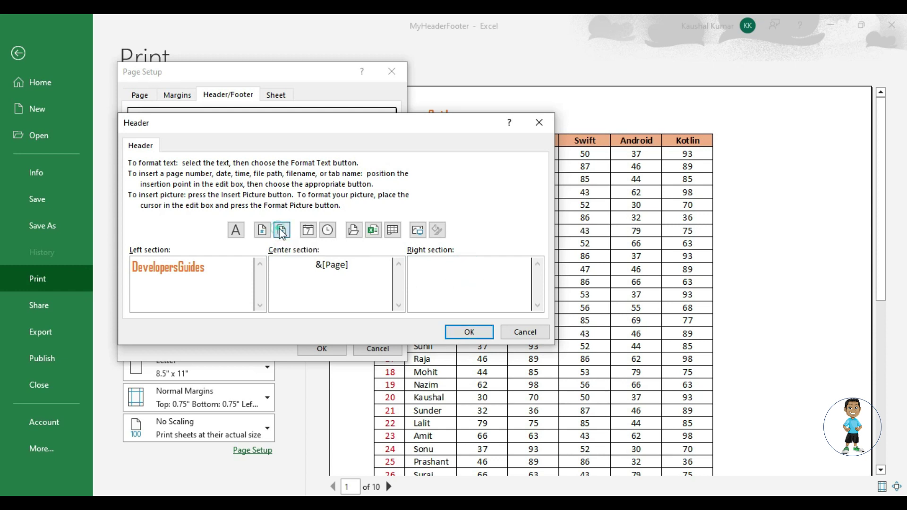
click(473, 335)
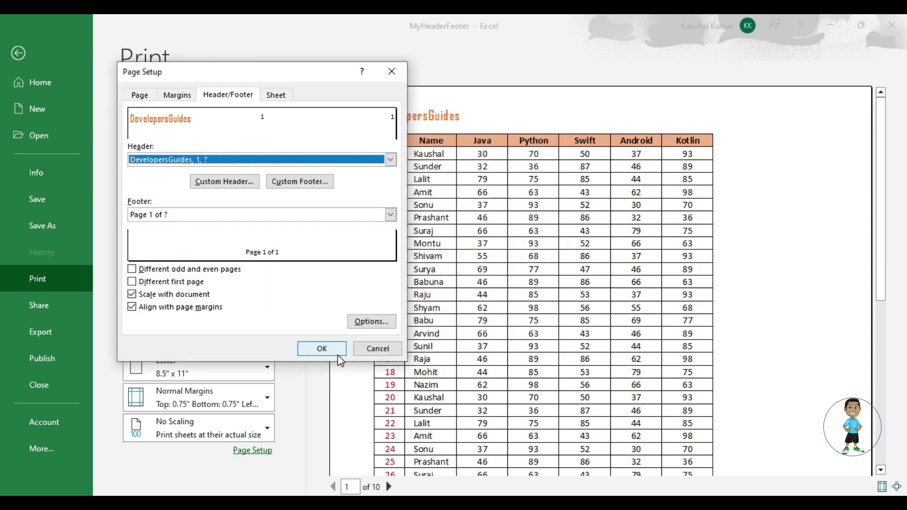
click(321, 350)
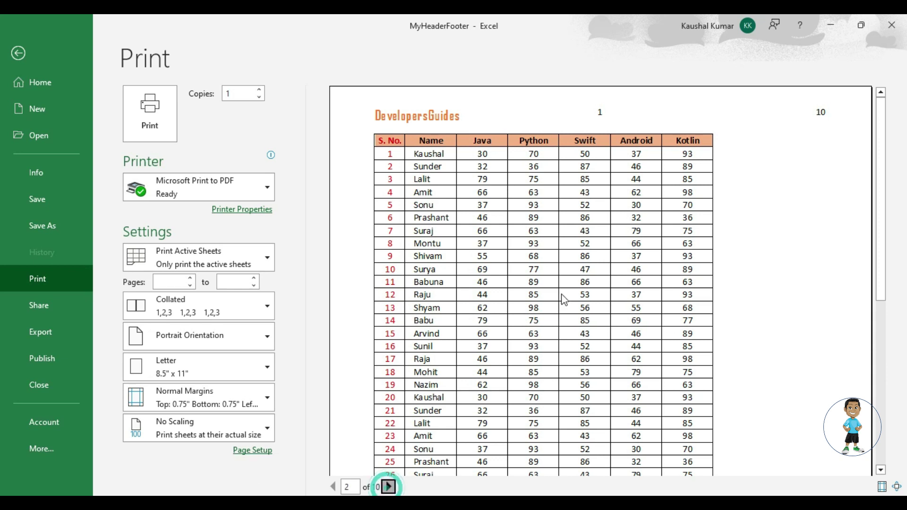
click(389, 487)
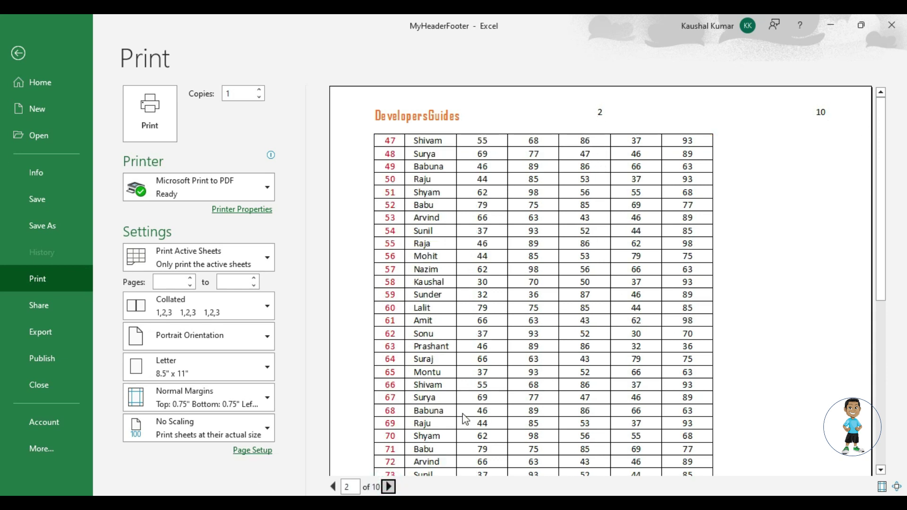
click(388, 486)
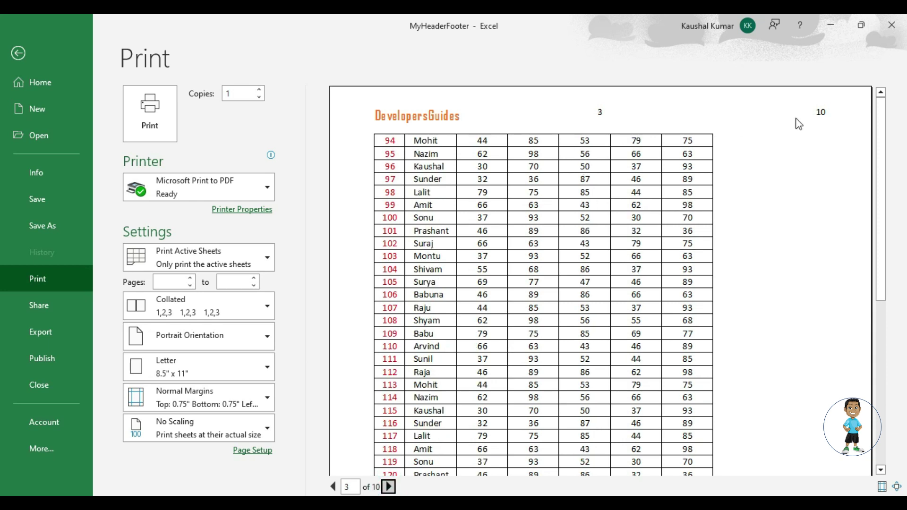
click(333, 487)
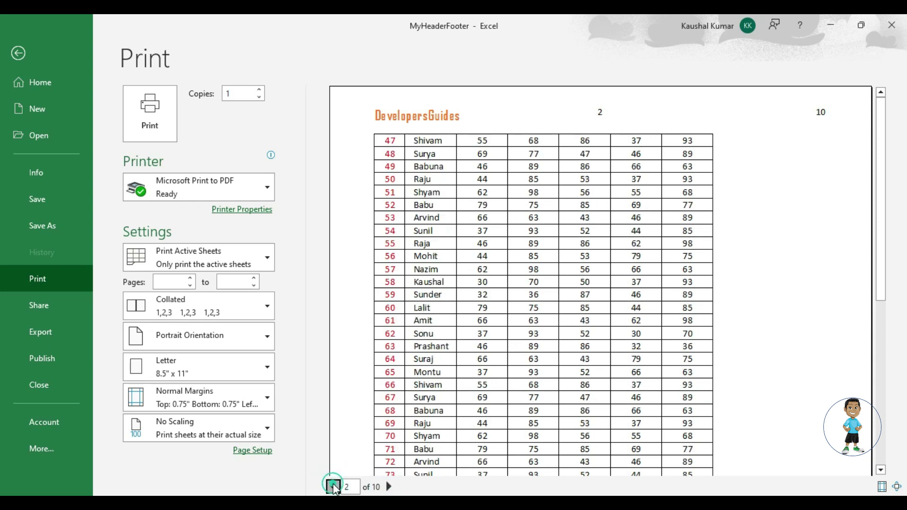
click(333, 487)
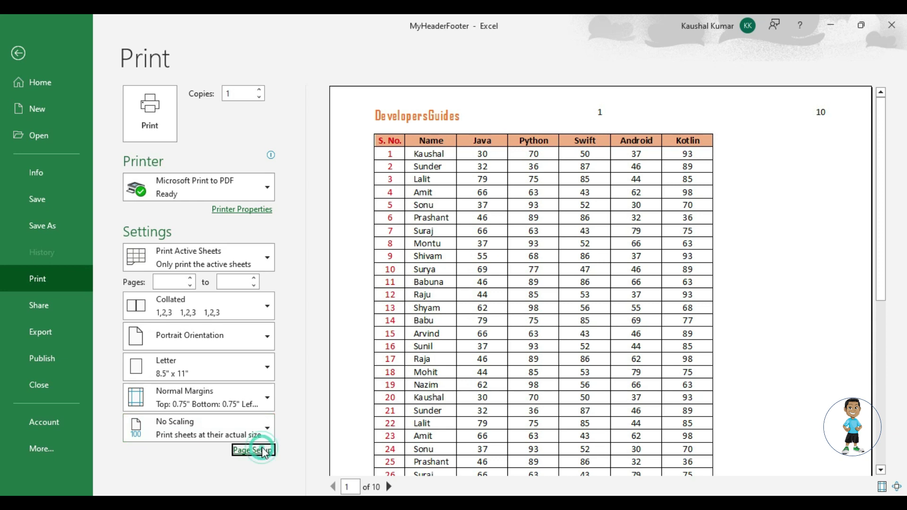
Remove the total pages code from the custom header's right section
click(255, 451)
click(222, 95)
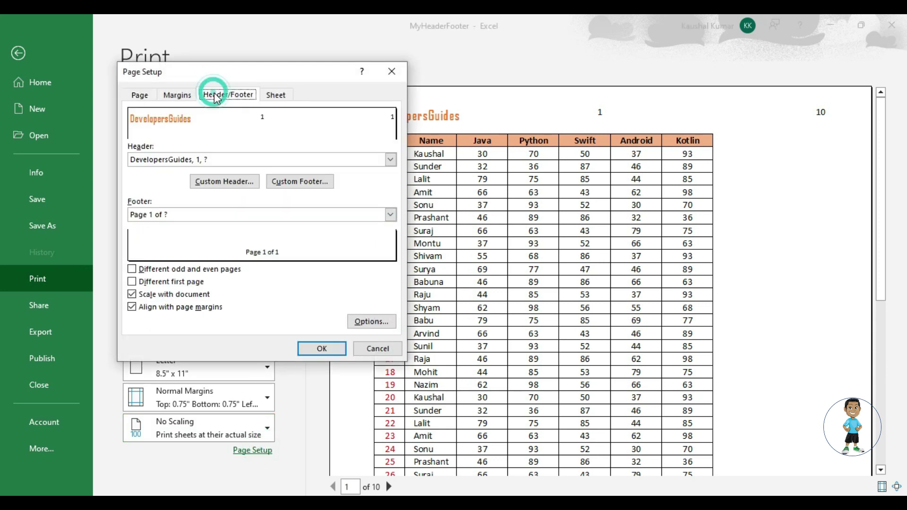
click(233, 192)
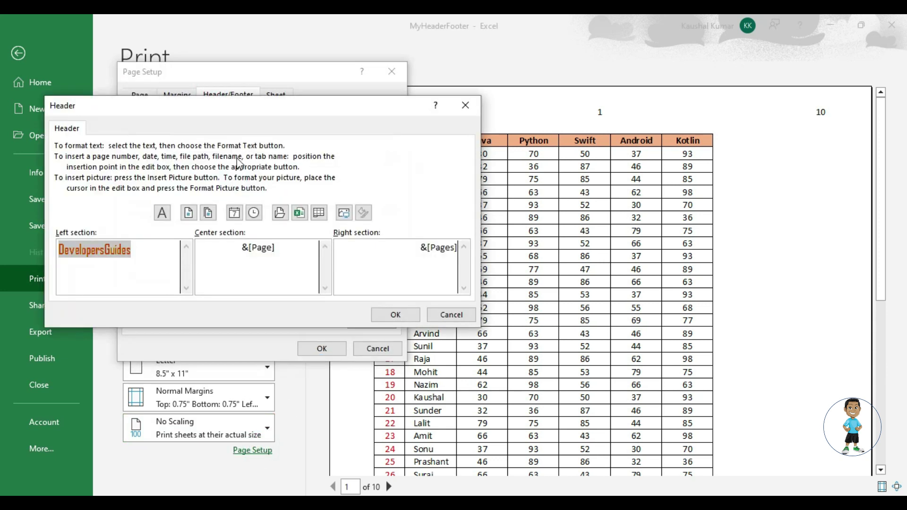
mouse_move(237, 104)
mouse_down()
mouse_move(372, 111)
mouse_move(334, 106)
mouse_up()
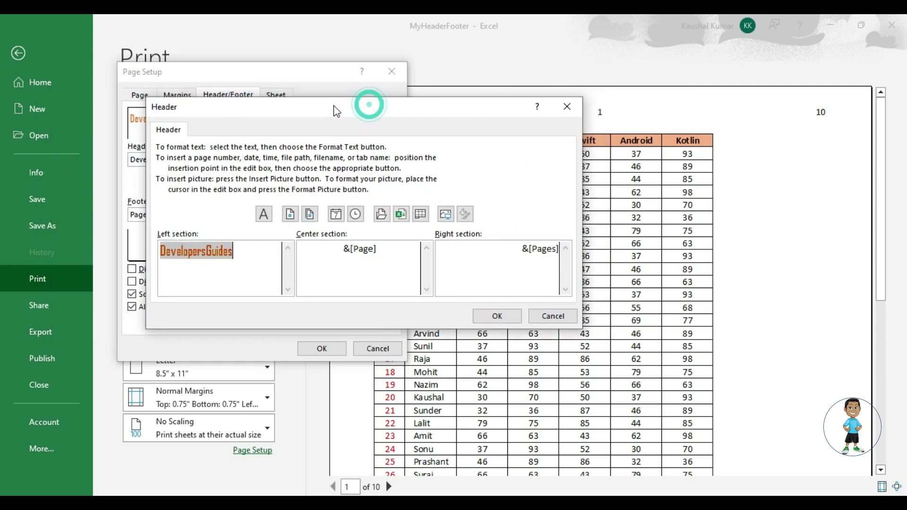
click(399, 248)
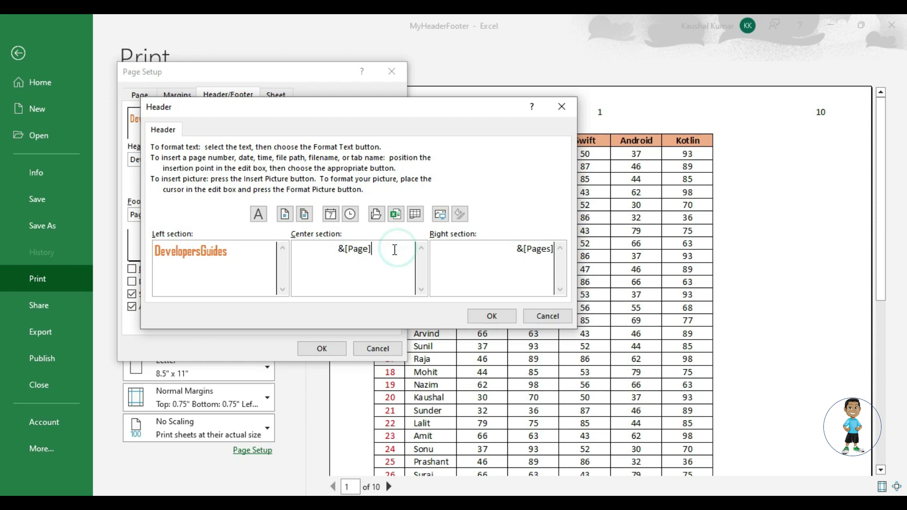
double_click(519, 251)
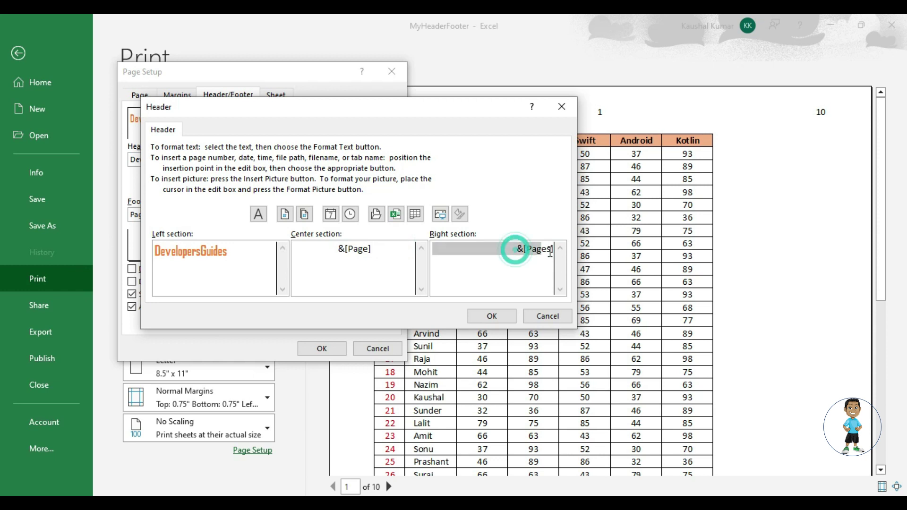
key(Delete)
Add the page count, date and time after the centre page number and apply
click(389, 255)
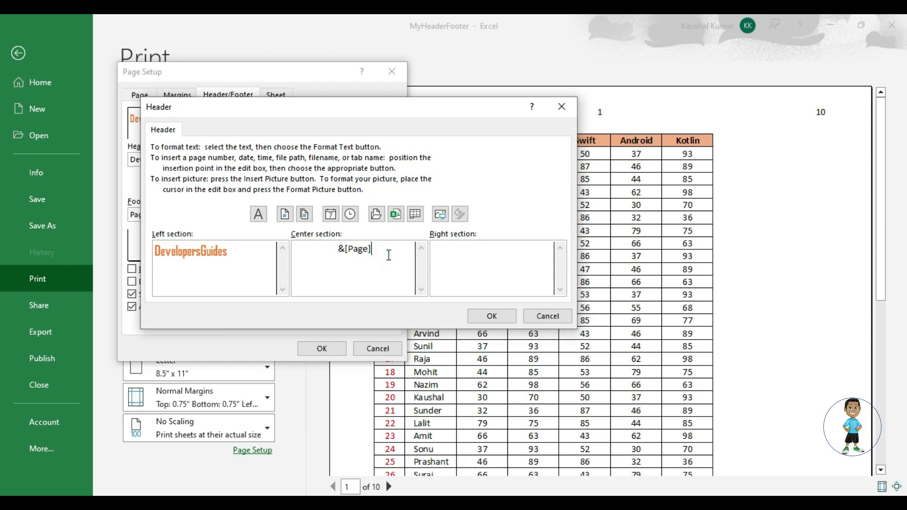
click(304, 214)
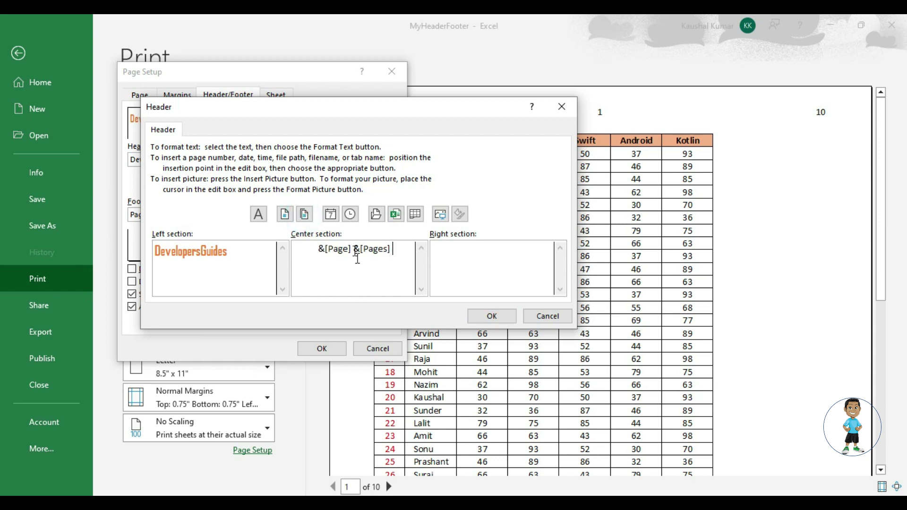
click(331, 214)
click(352, 216)
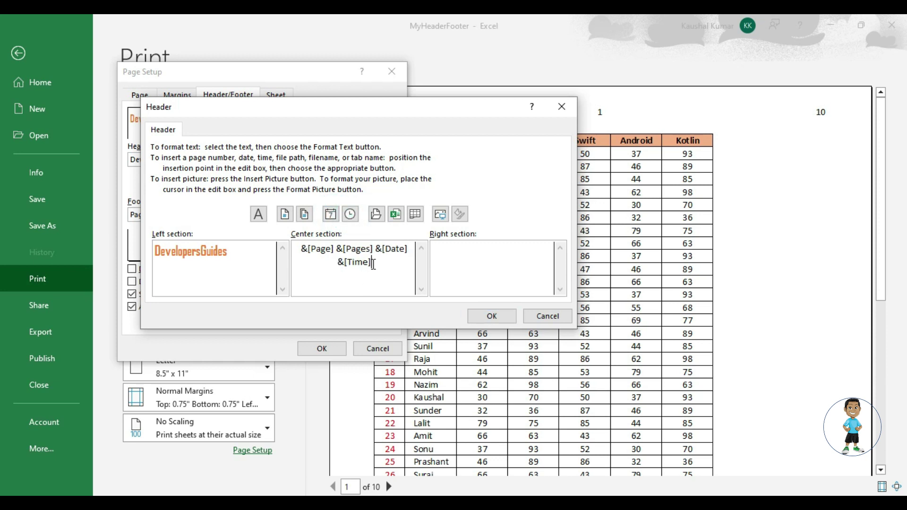
click(491, 316)
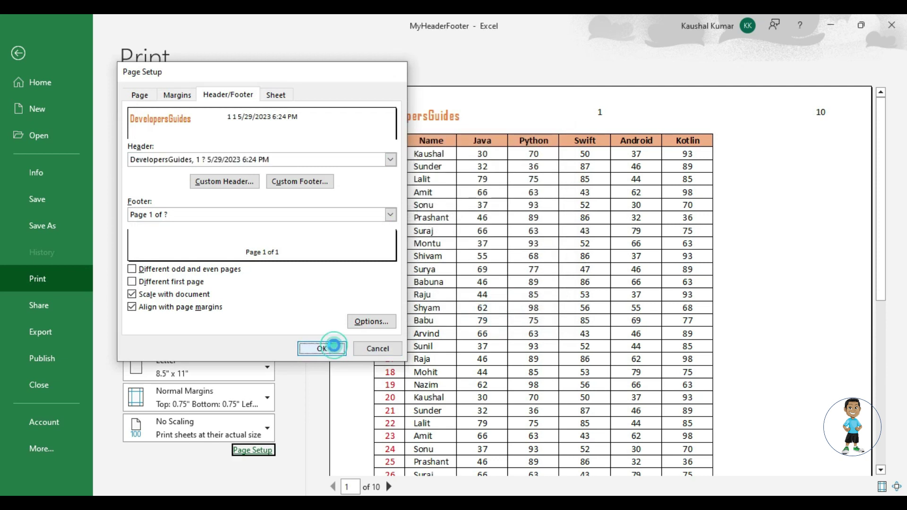
click(322, 349)
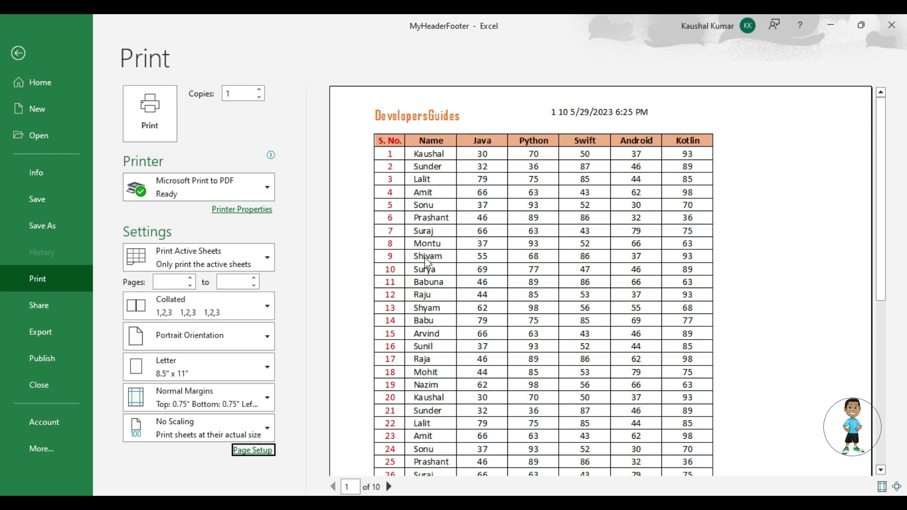
Replace the header's centre codes with only the current date
click(258, 450)
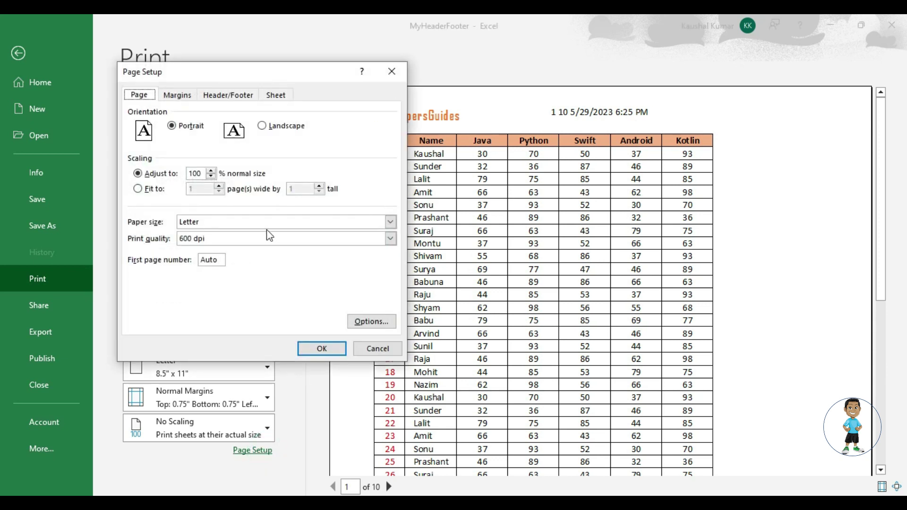
click(228, 94)
click(250, 183)
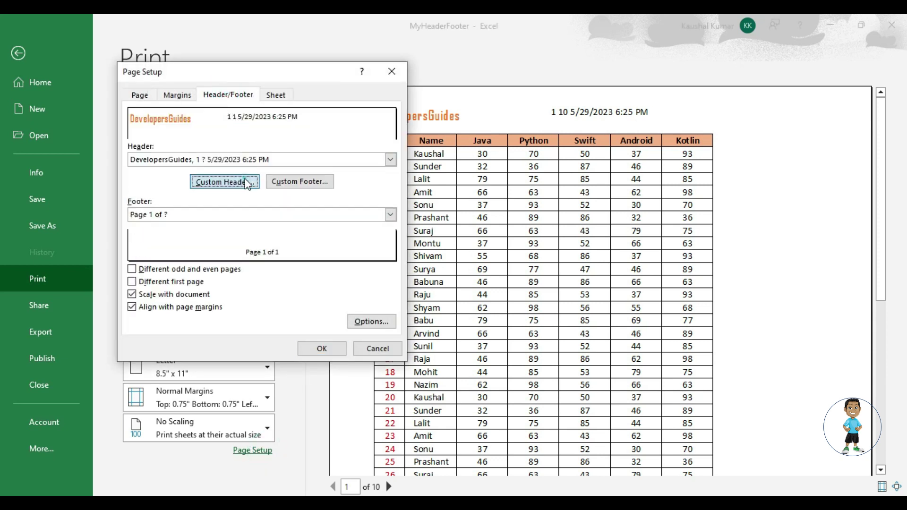
drag(205, 251, 312, 259)
key(Delete)
click(291, 260)
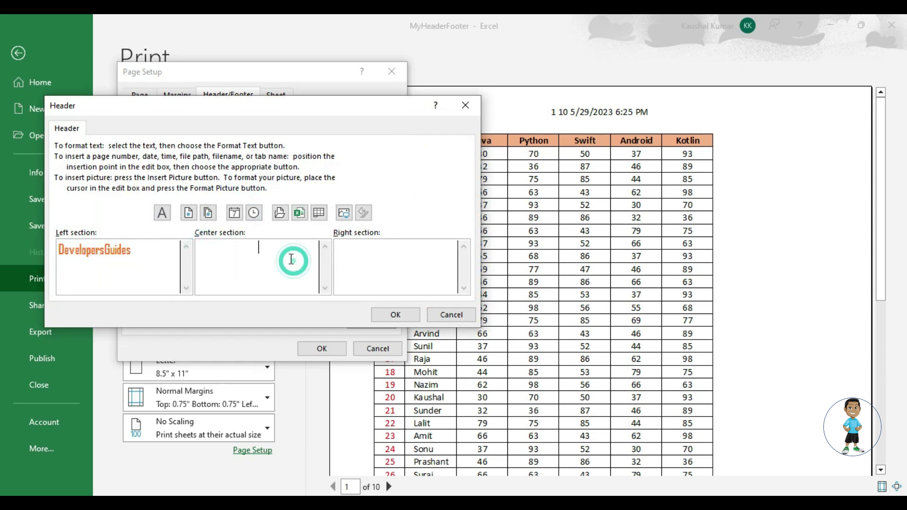
click(188, 213)
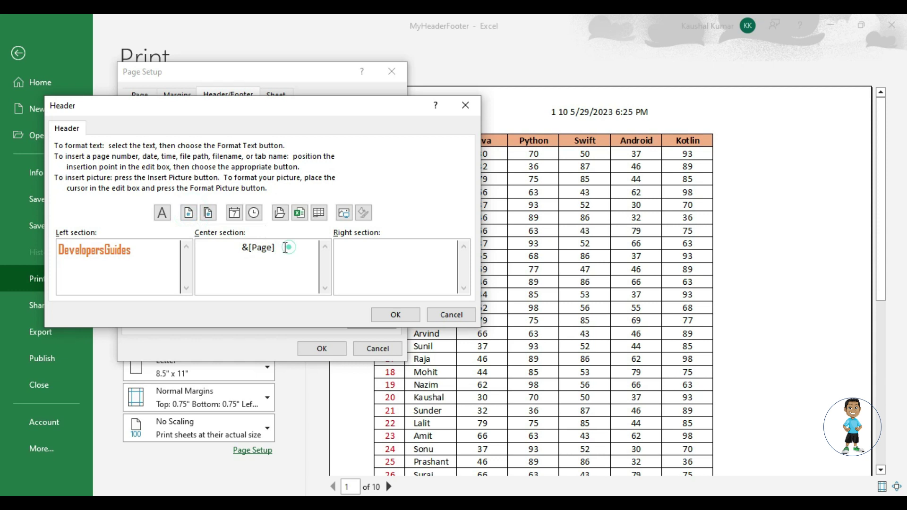
drag(286, 247, 198, 248)
click(208, 213)
drag(285, 246, 230, 246)
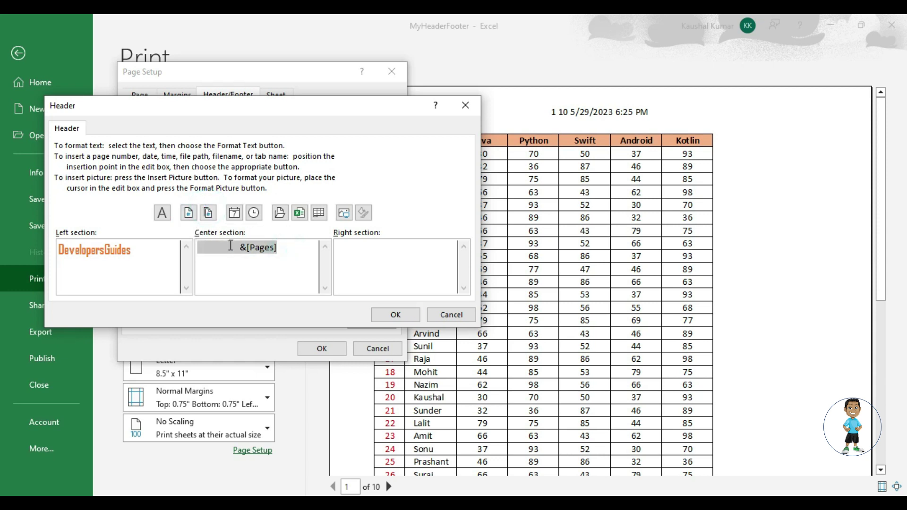
click(235, 212)
Insert the current time in the header's right section and apply
click(367, 271)
click(254, 213)
click(396, 314)
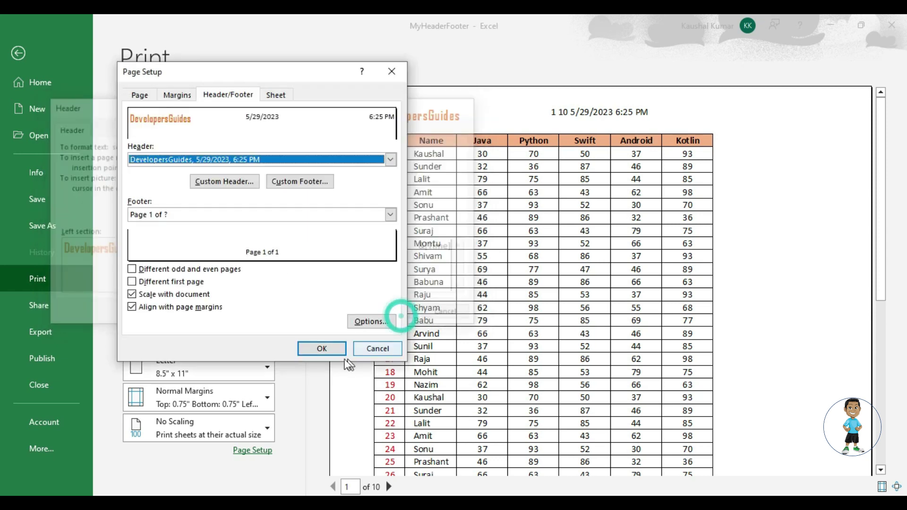
click(324, 348)
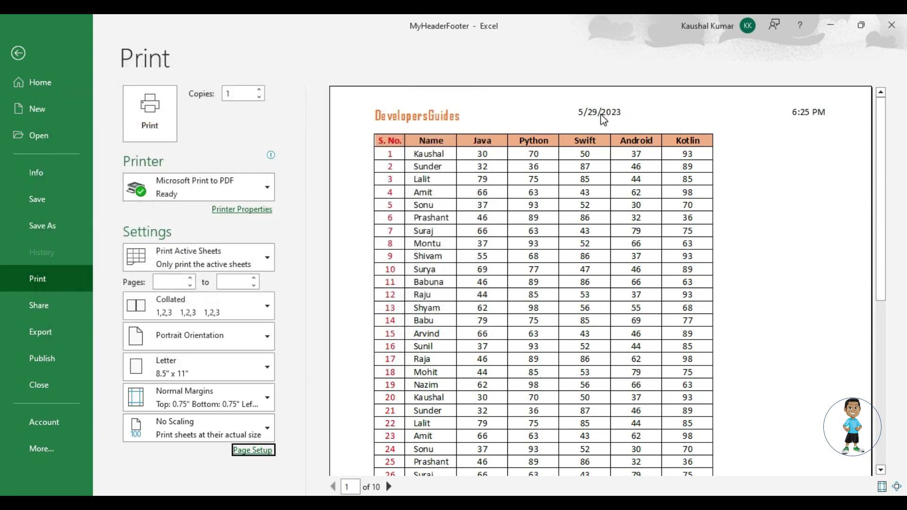
Replace the header's centre date code with the file path and name
click(251, 450)
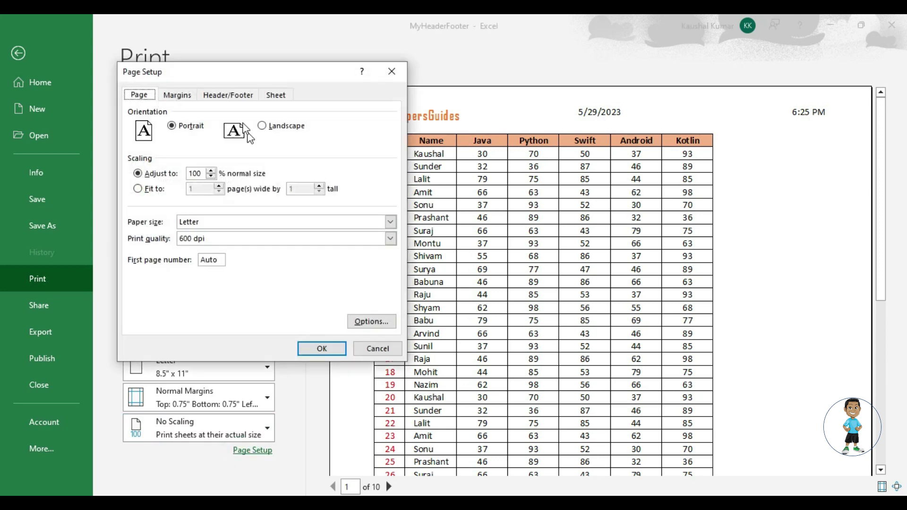
click(229, 95)
click(307, 191)
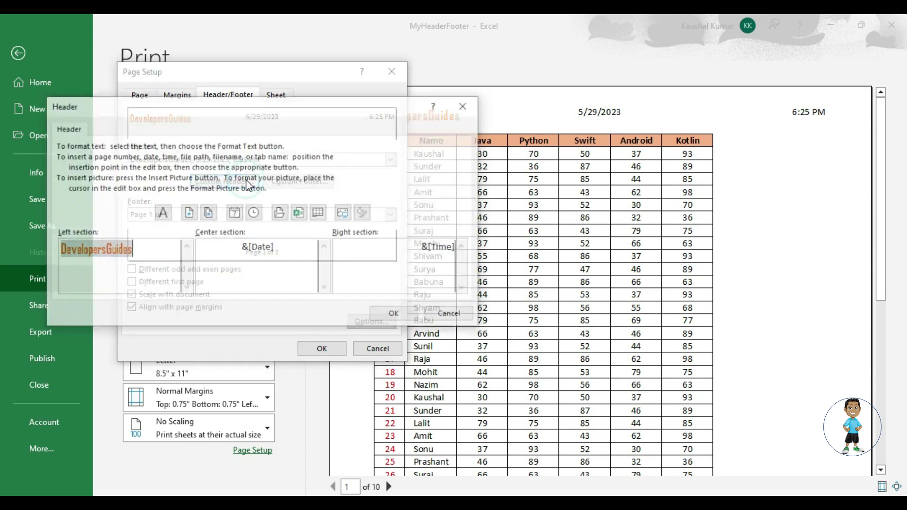
drag(295, 110, 290, 133)
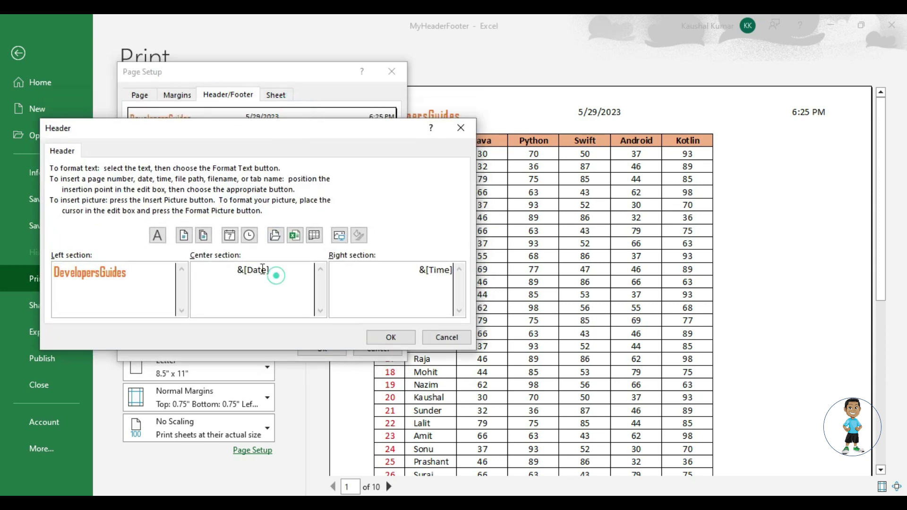
drag(274, 273, 193, 270)
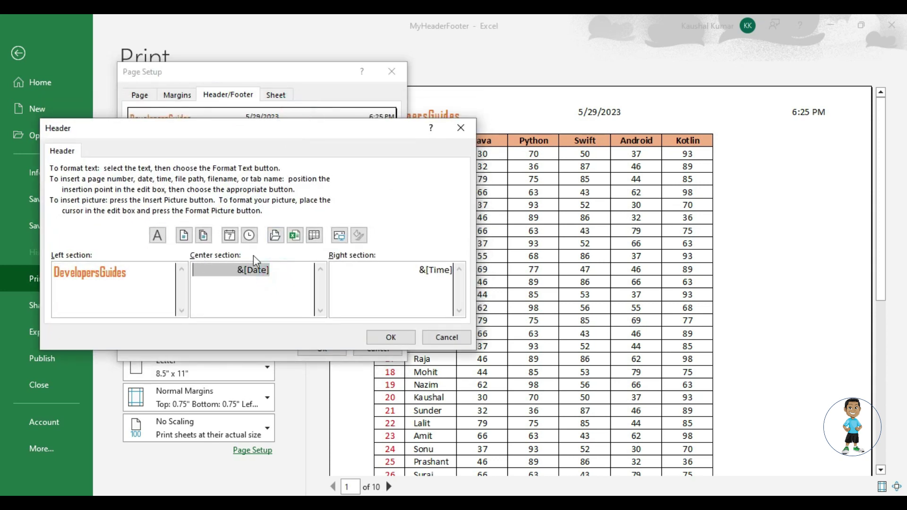
key(Delete)
click(276, 237)
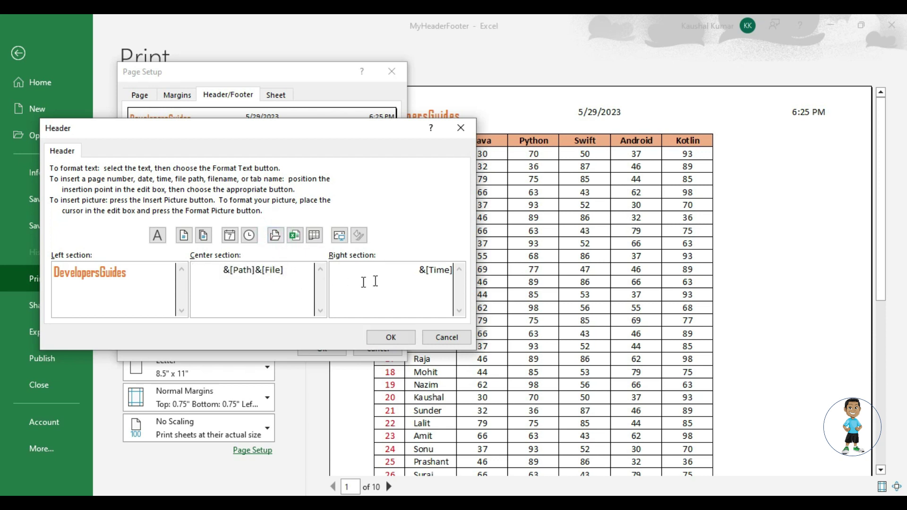
Replace the right-section time code with the file name and apply the header
drag(376, 282, 463, 274)
key(Delete)
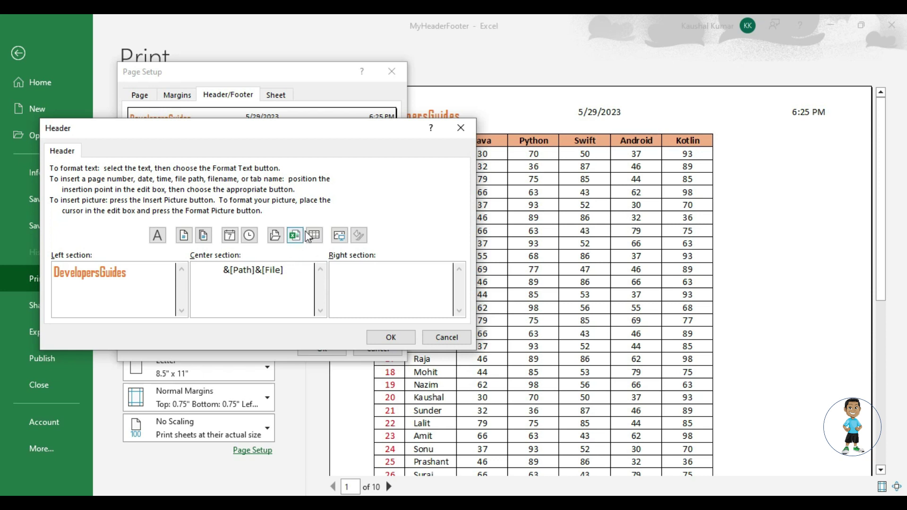
click(368, 277)
click(296, 236)
click(380, 338)
click(321, 348)
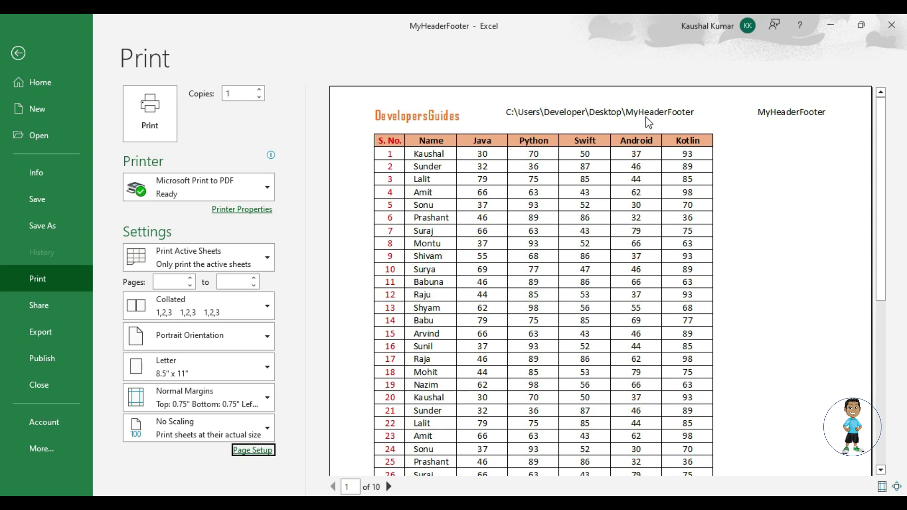
Check the MyHeaderFooter workbook's saved location in its desktop file Properties
click(843, 22)
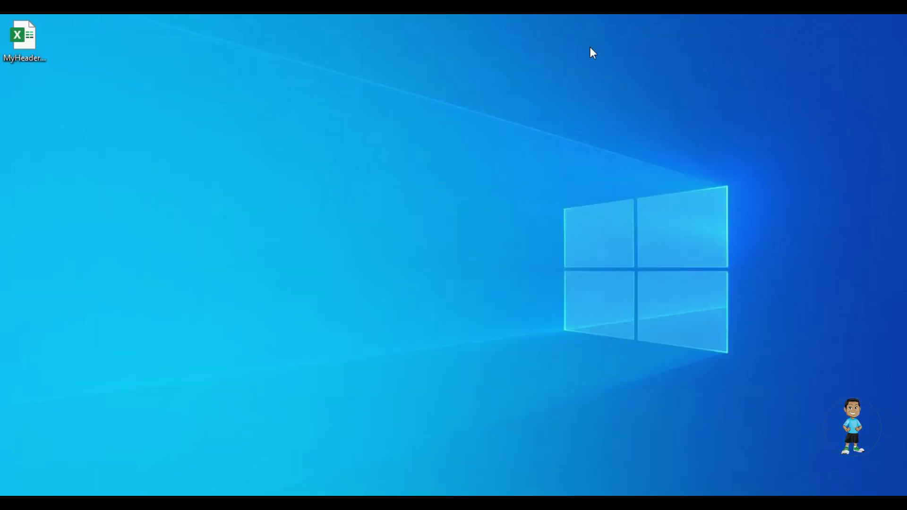
click(23, 38)
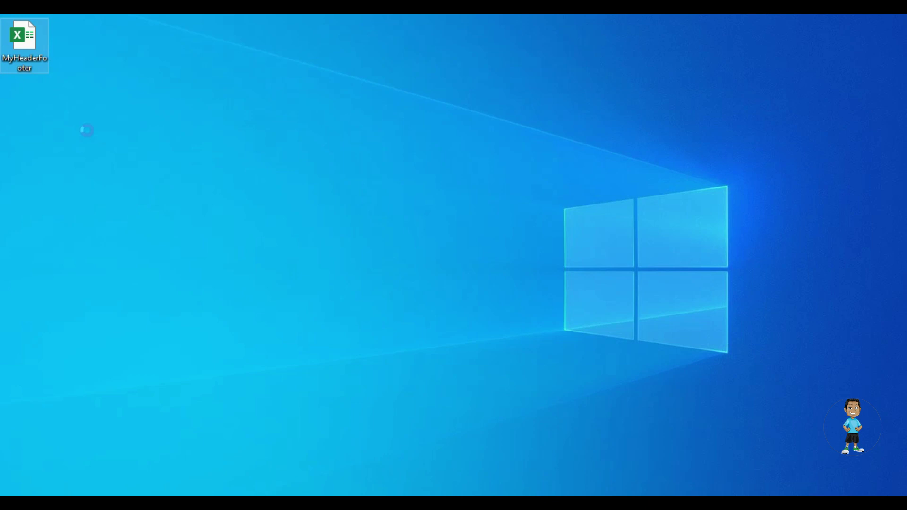
right_click(24, 30)
click(106, 343)
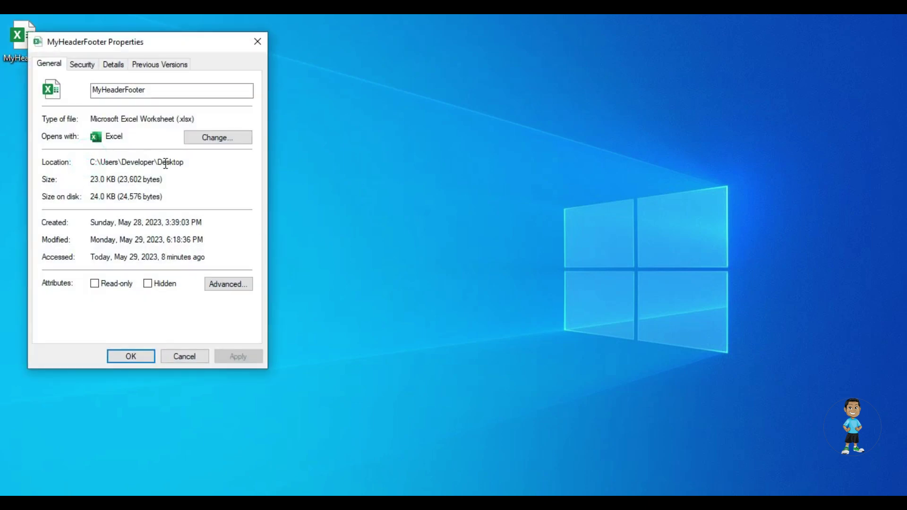
click(255, 39)
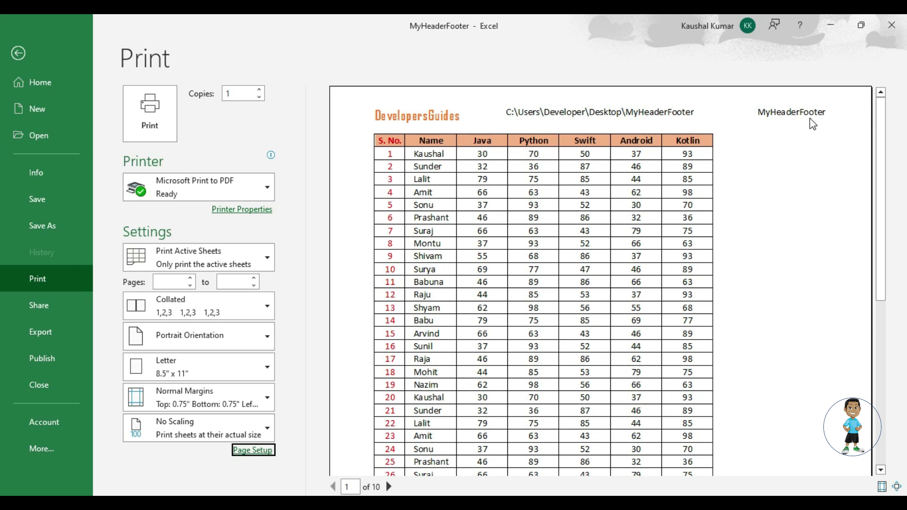
Replace the header's right-side file name code with the sheet name code and apply
click(241, 448)
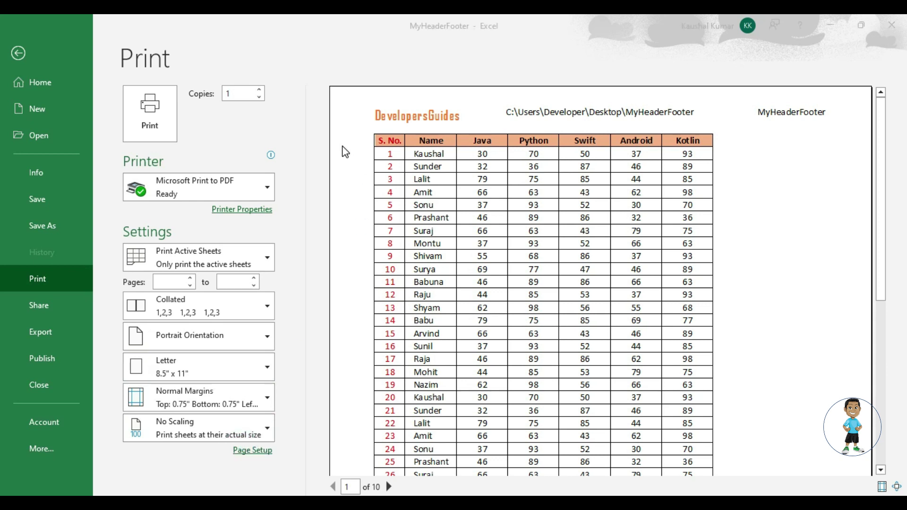
click(224, 94)
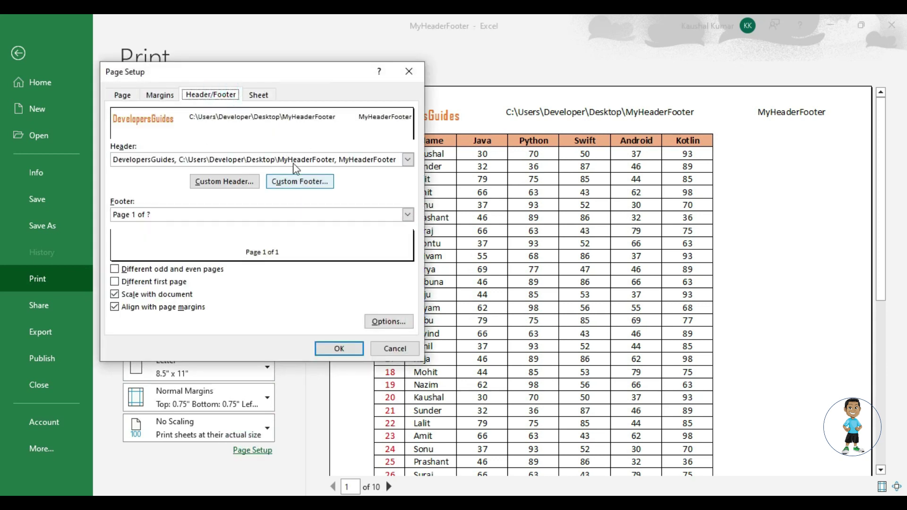
click(240, 182)
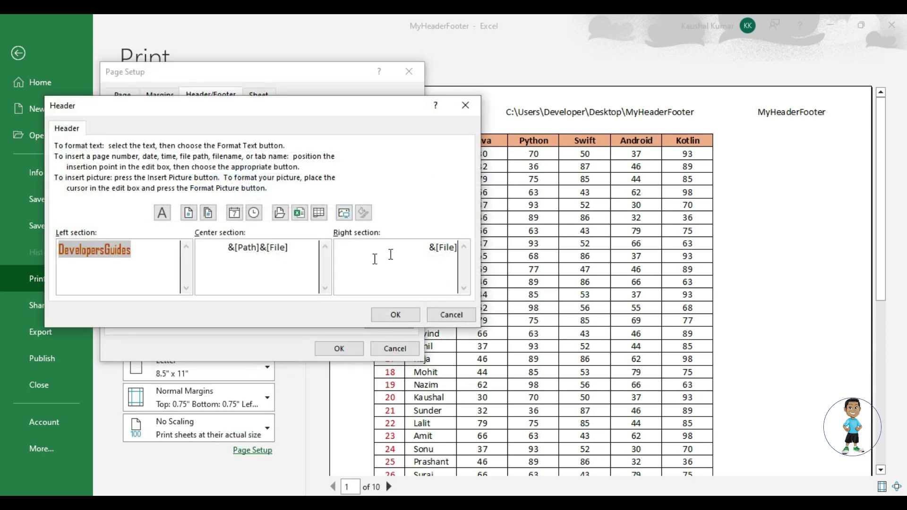
triple_click(405, 247)
key(Delete)
click(319, 212)
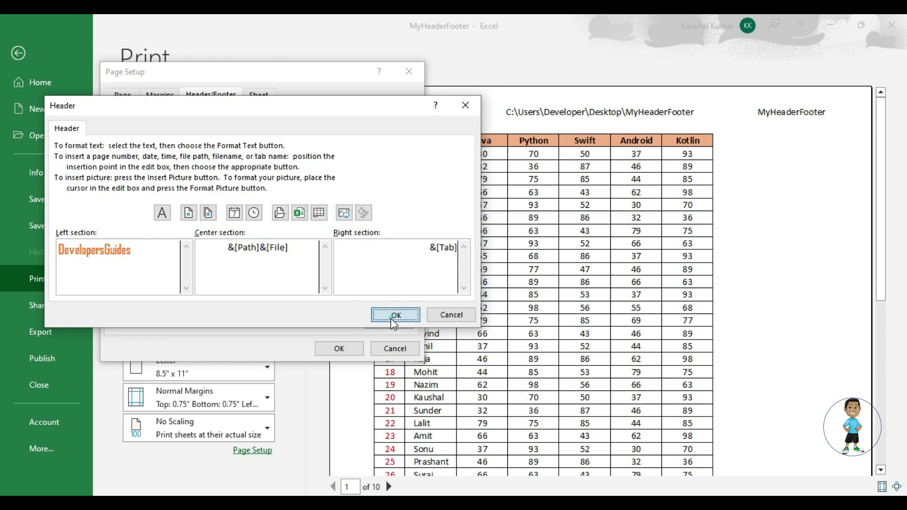
click(395, 315)
click(343, 349)
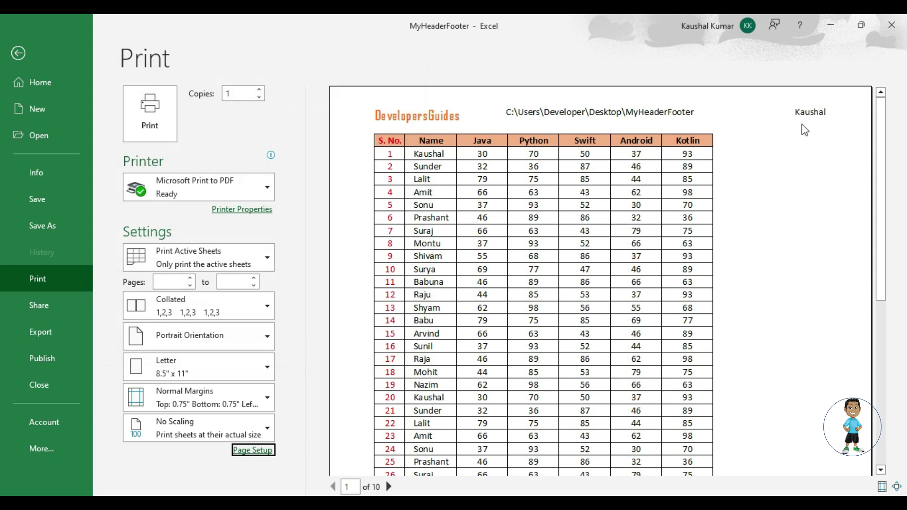
Rename the Kaushal sheet tab to Arvind and reopen the print preview
key(Escape)
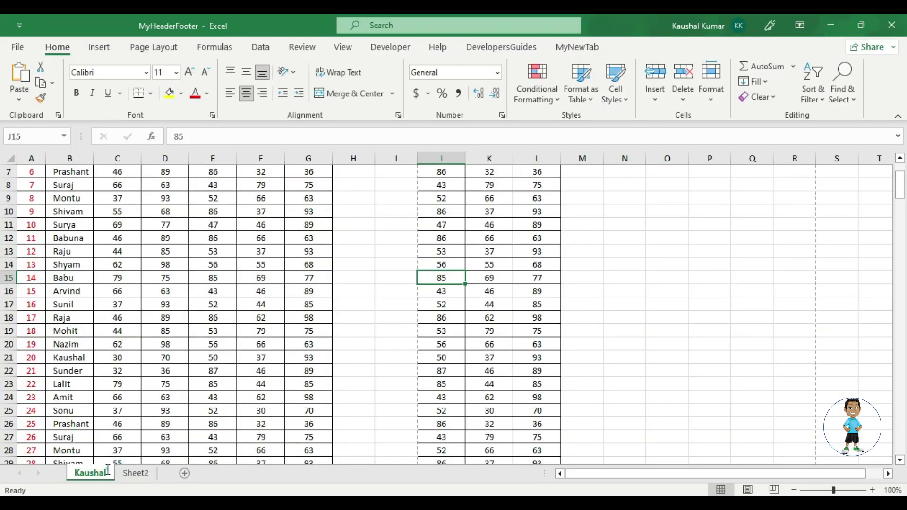
drag(96, 471, 131, 471)
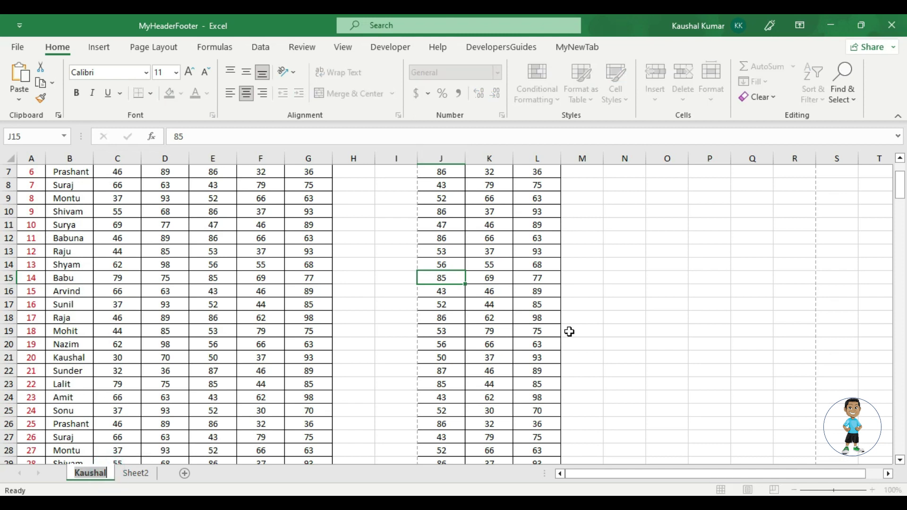
text(Arvind)
key(Return)
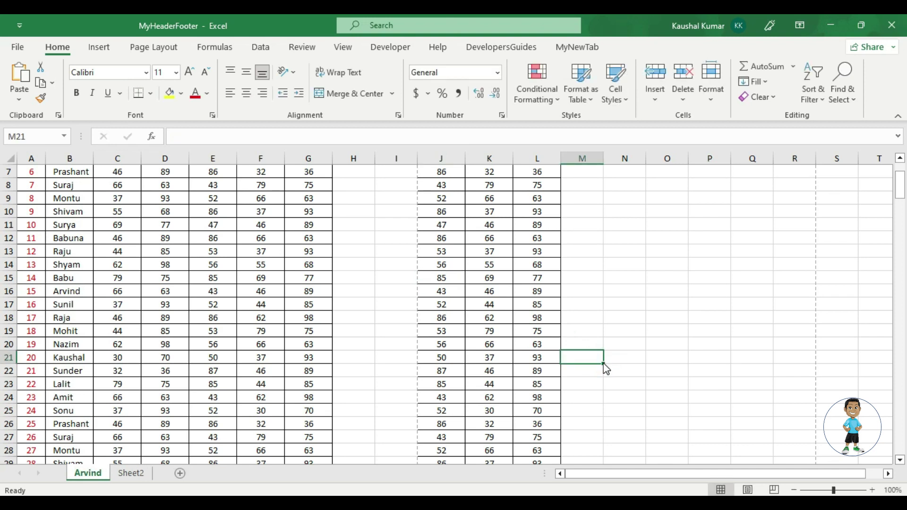
key(ctrl+p)
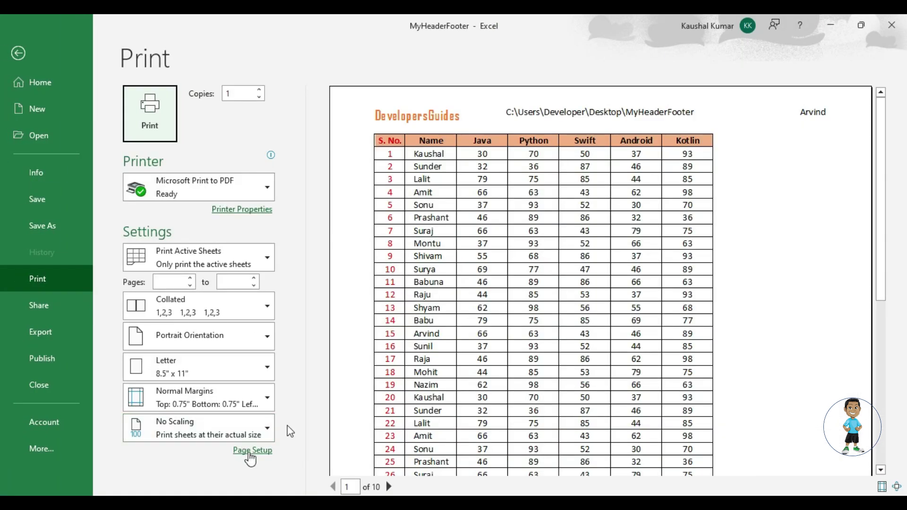
Delete the &[Tab] sheet-name code from the custom header's right section and begin inserting a picture there
click(252, 450)
click(251, 97)
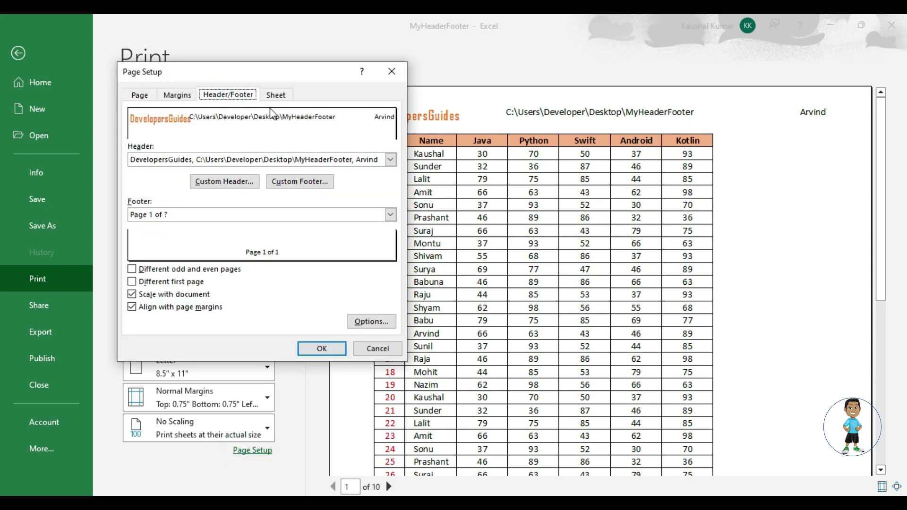
click(253, 187)
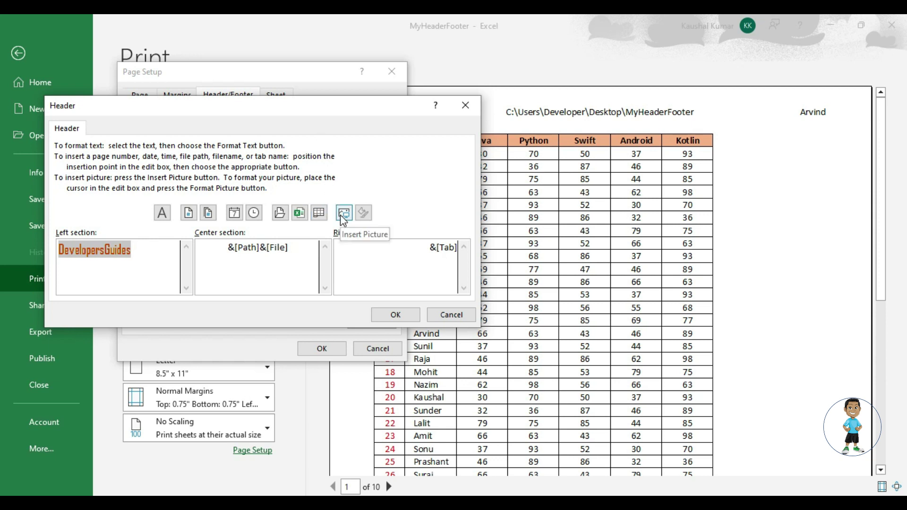
drag(417, 252, 511, 234)
key(Delete)
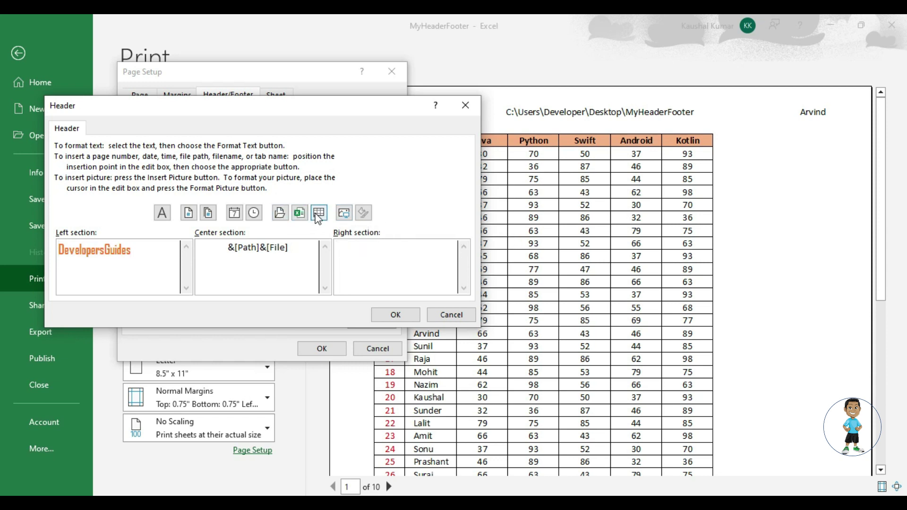
click(345, 213)
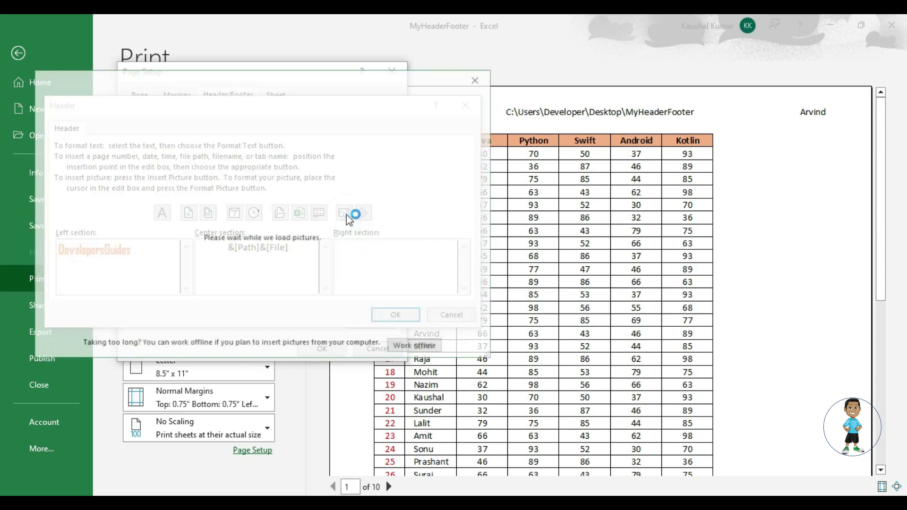
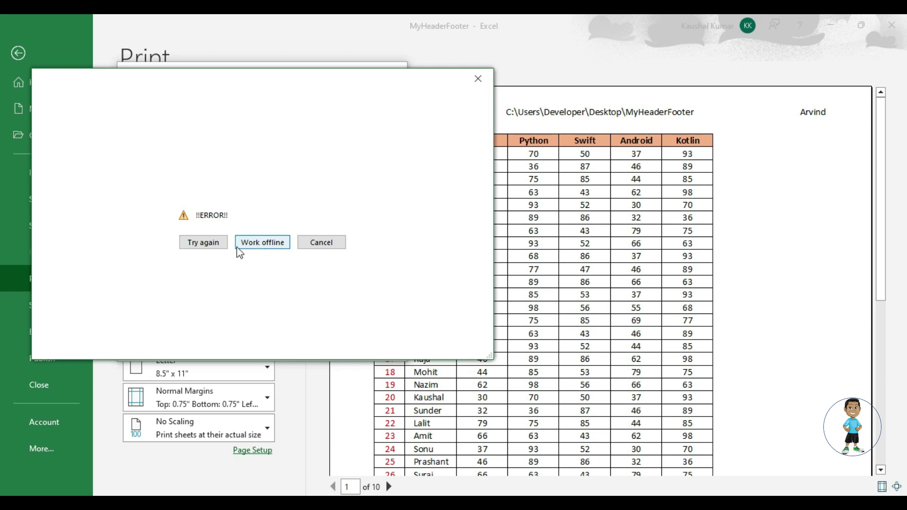
Skip the online picture source and select developer.png on Local Disk (E:)
click(211, 242)
click(253, 243)
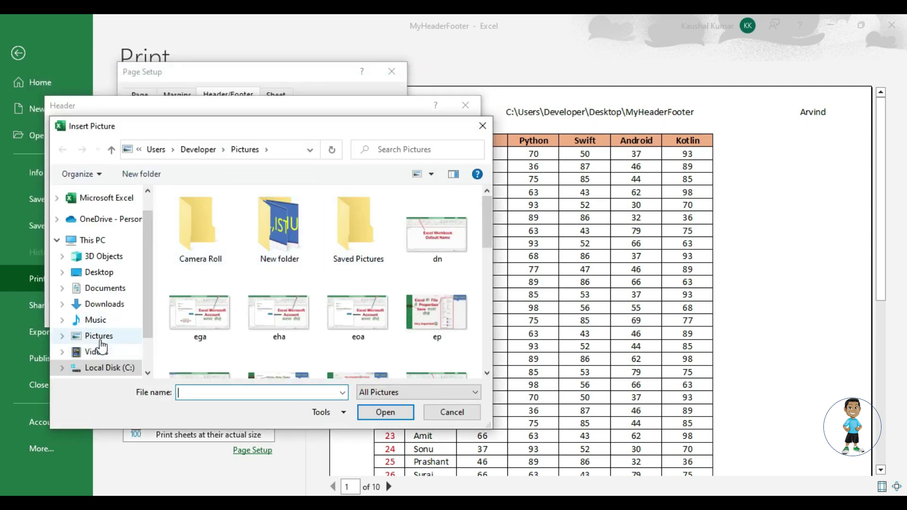
scroll(101, 347, down, 1)
click(101, 340)
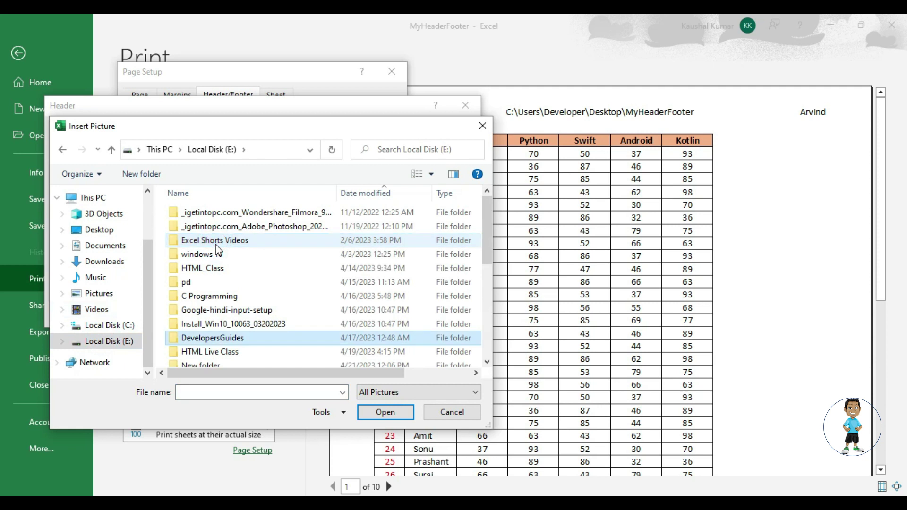
scroll(216, 244, down, 5)
click(215, 278)
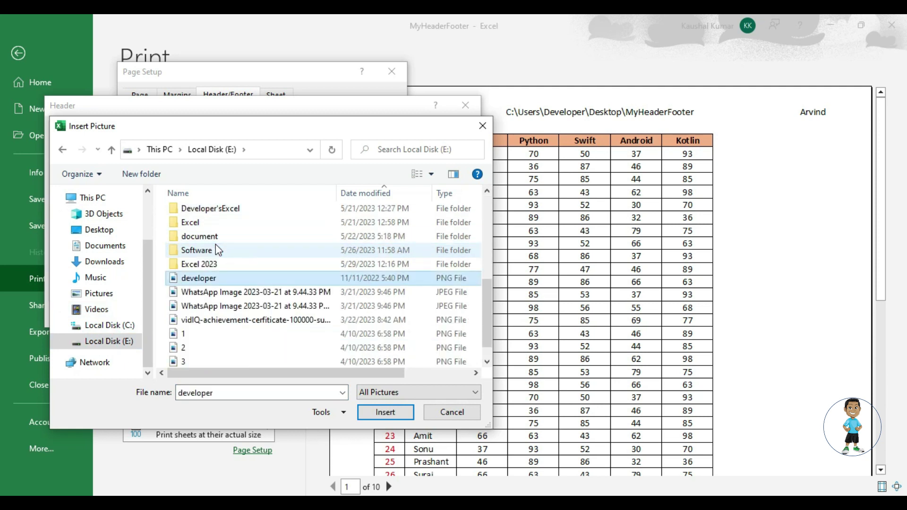
Insert the developer picture into the right header section and apply Page Setup
click(370, 413)
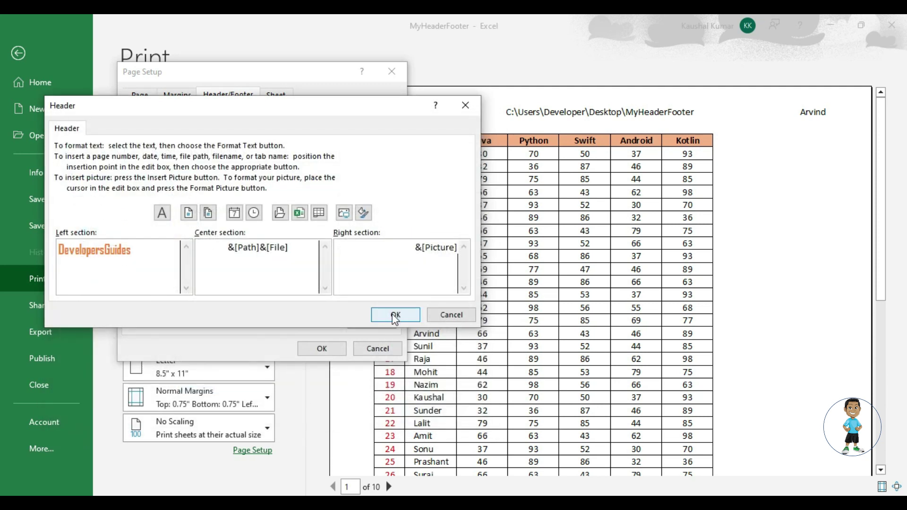
click(396, 315)
click(323, 352)
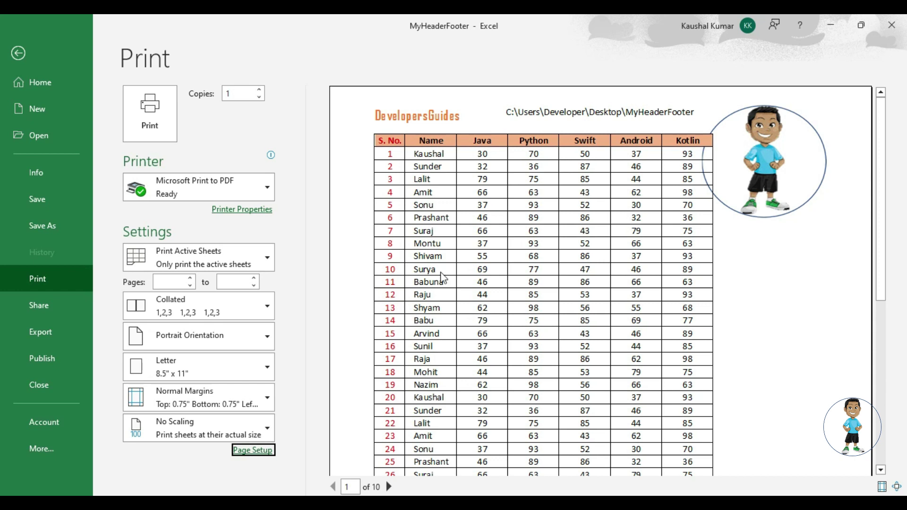
Open the right-header picture's Format Picture settings and look through its Picture and Alt Text options
click(265, 451)
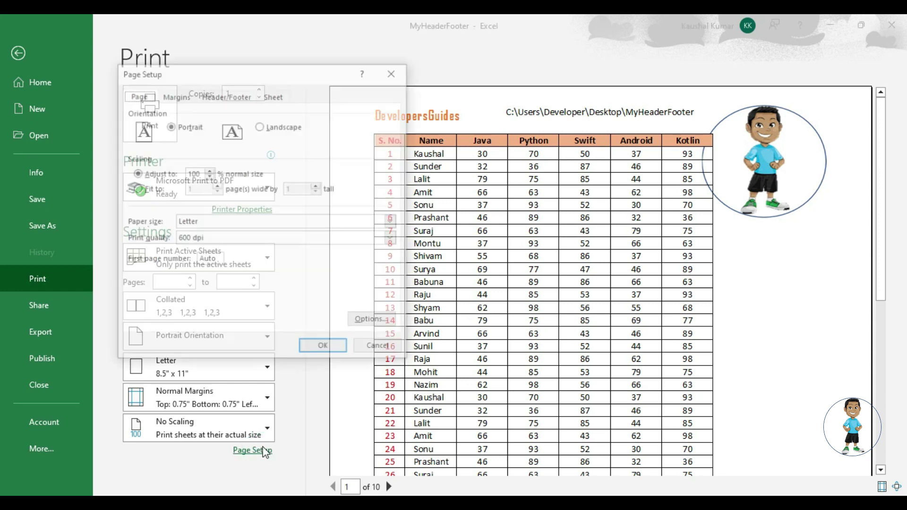
click(253, 97)
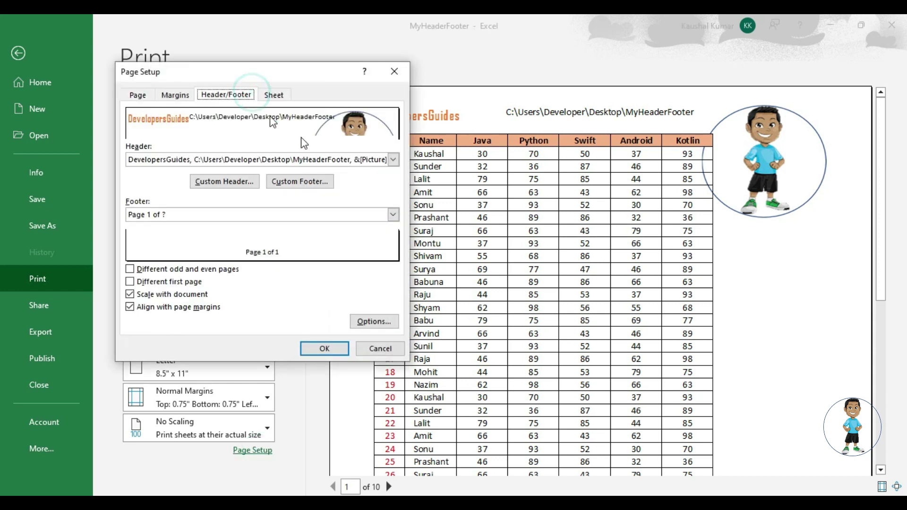
click(235, 184)
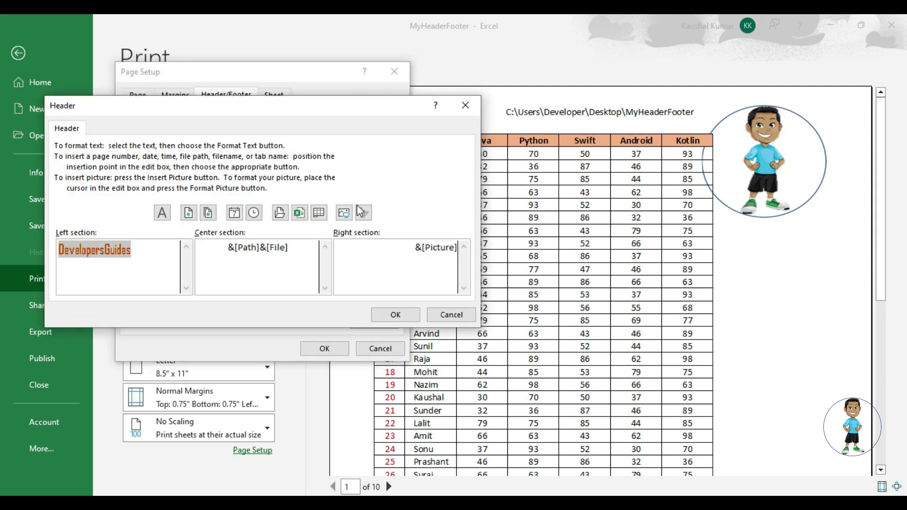
click(400, 272)
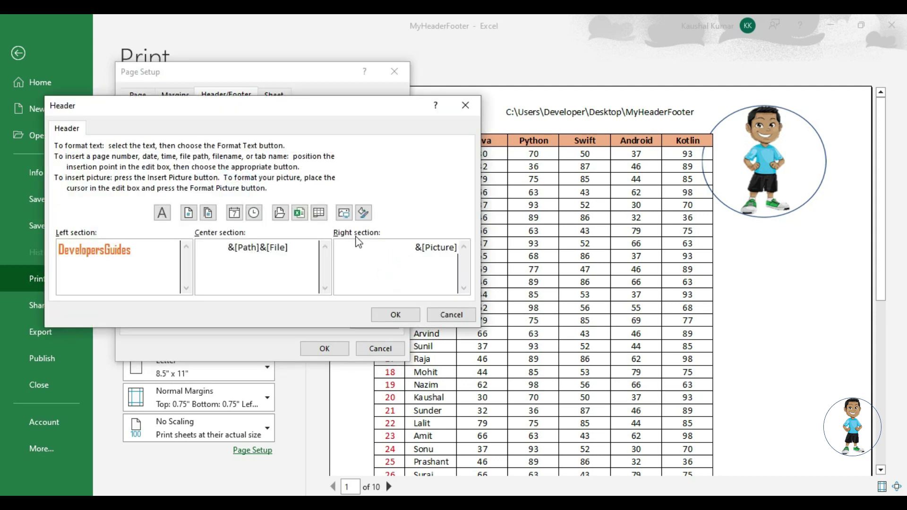
click(364, 219)
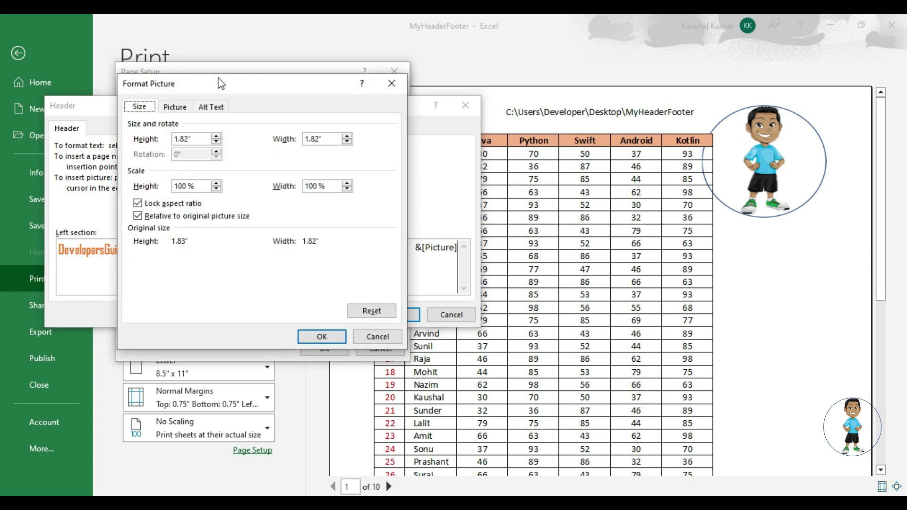
drag(219, 78, 328, 107)
click(297, 135)
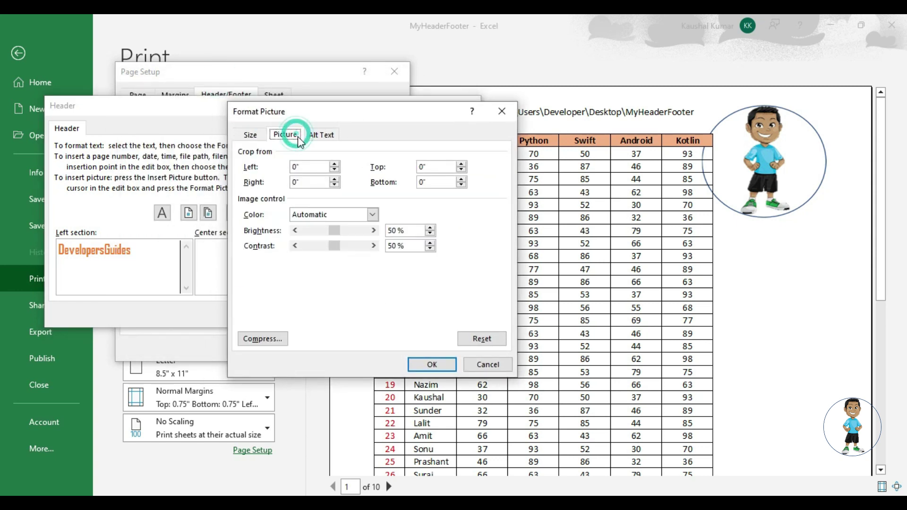
click(325, 137)
click(291, 184)
text(DevelopersGuides)
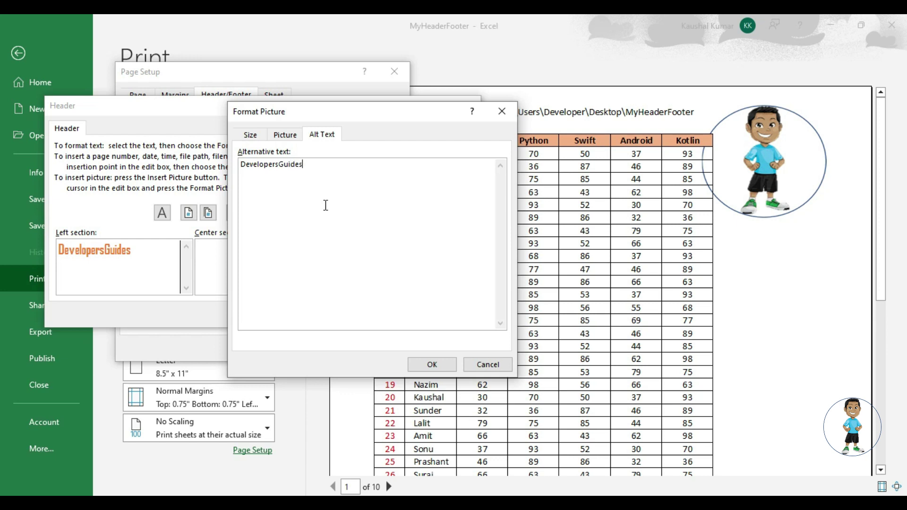
click(249, 136)
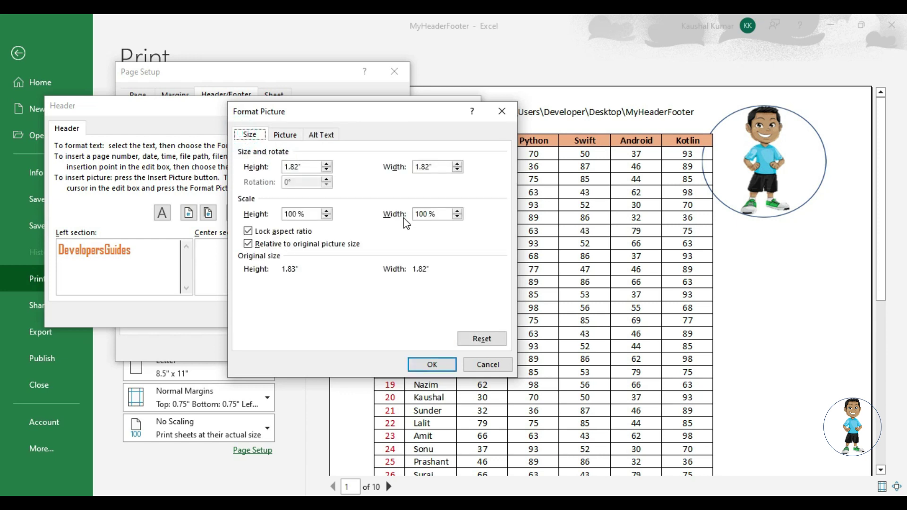
Lower the picture height to 1.02 inches (56%) and confirm the custom header
click(327, 171)
click(327, 171)
click(327, 171)
click(327, 171)
click(327, 171)
click(327, 171)
click(327, 171)
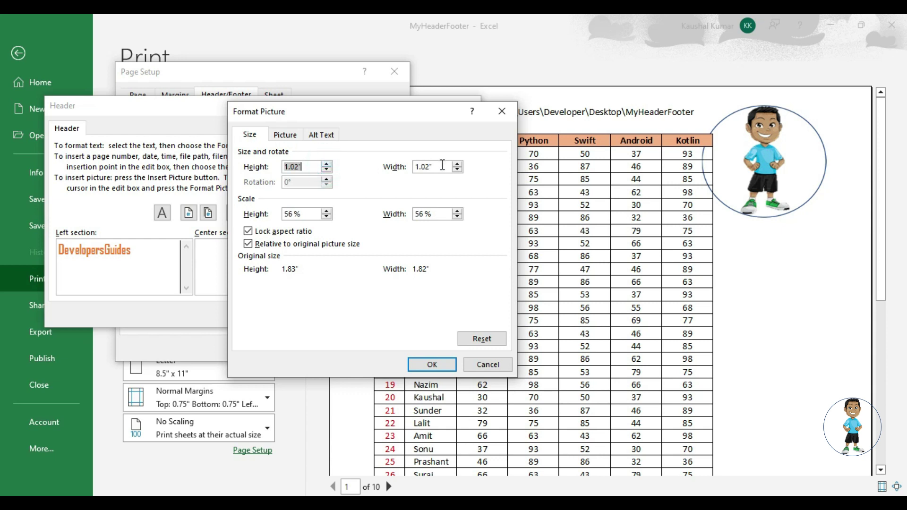
click(432, 364)
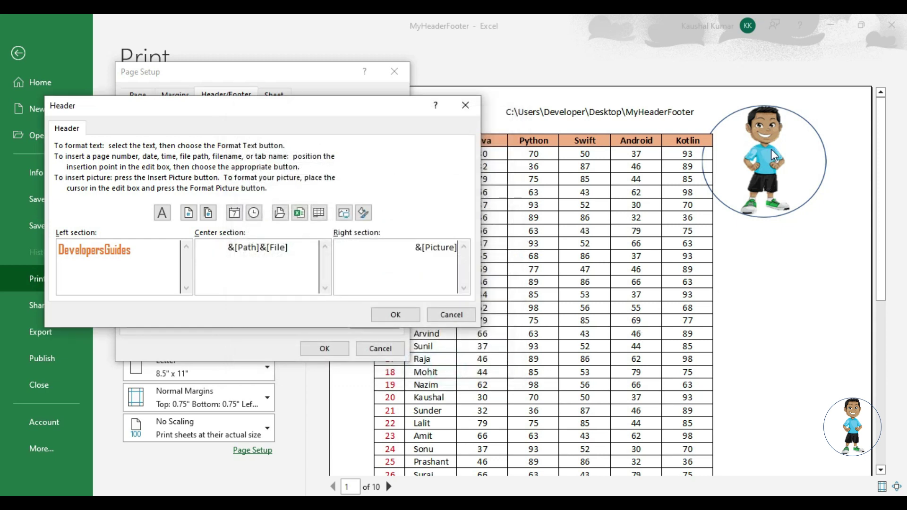
click(397, 316)
Return to preview, then reopen Format Picture for the right-header picture via Page Setup
click(324, 349)
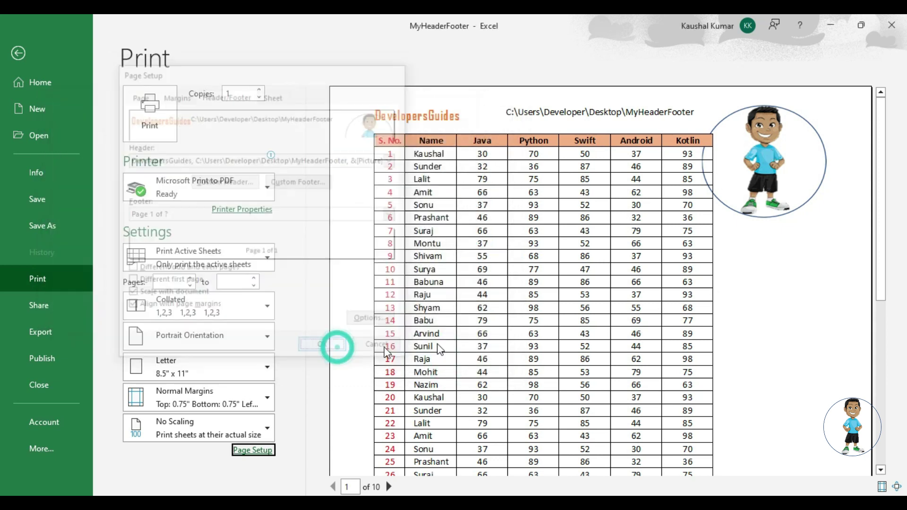
click(252, 450)
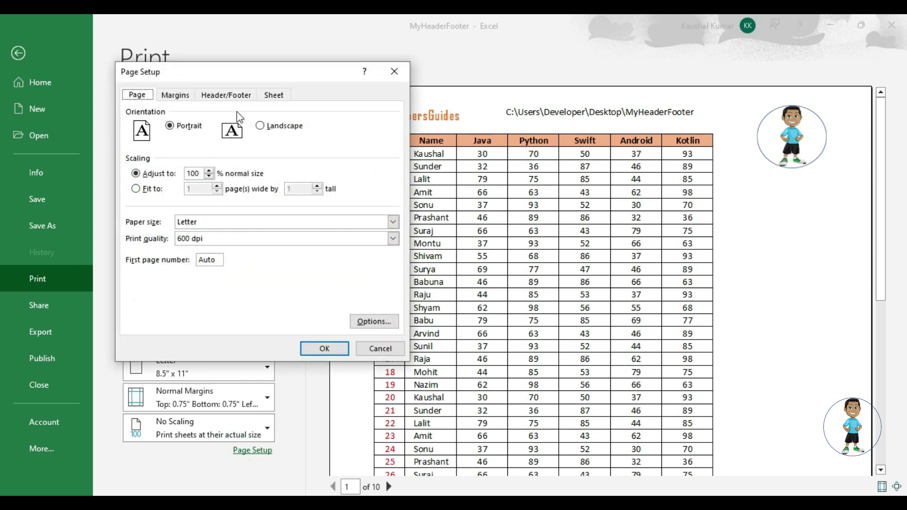
click(213, 98)
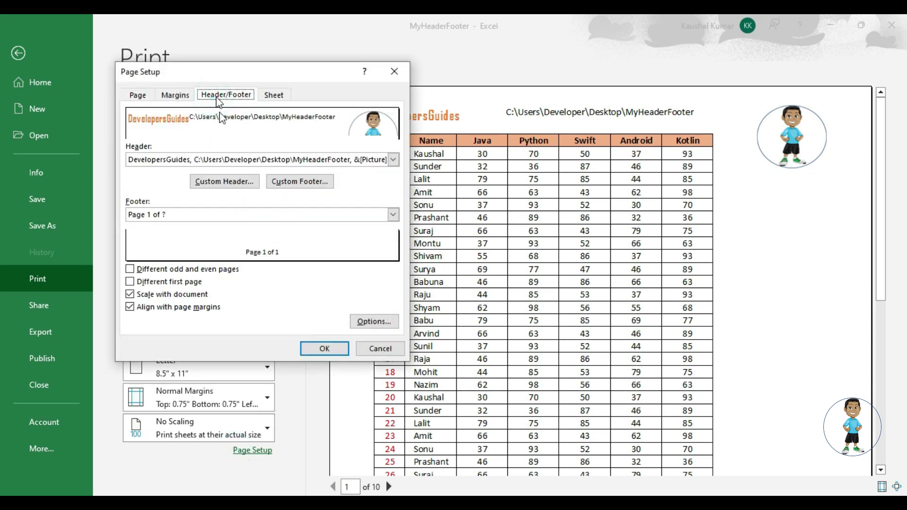
click(229, 184)
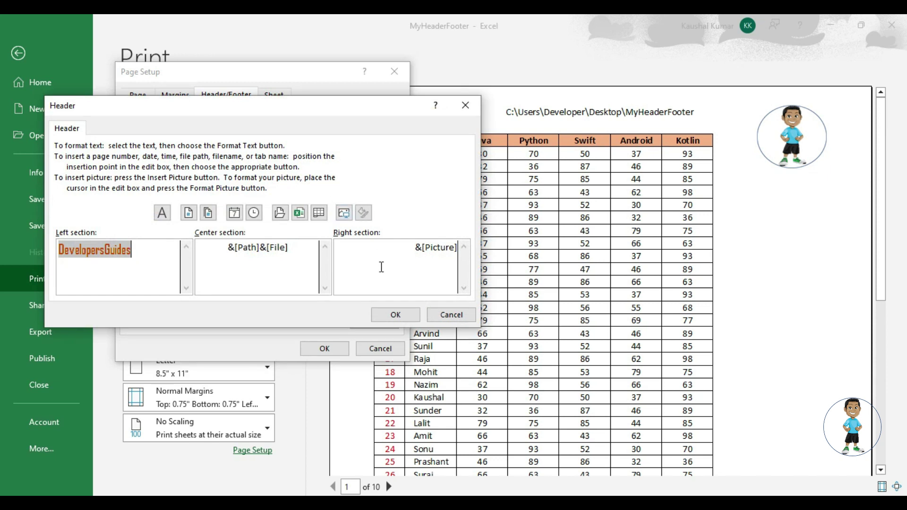
click(382, 267)
click(363, 212)
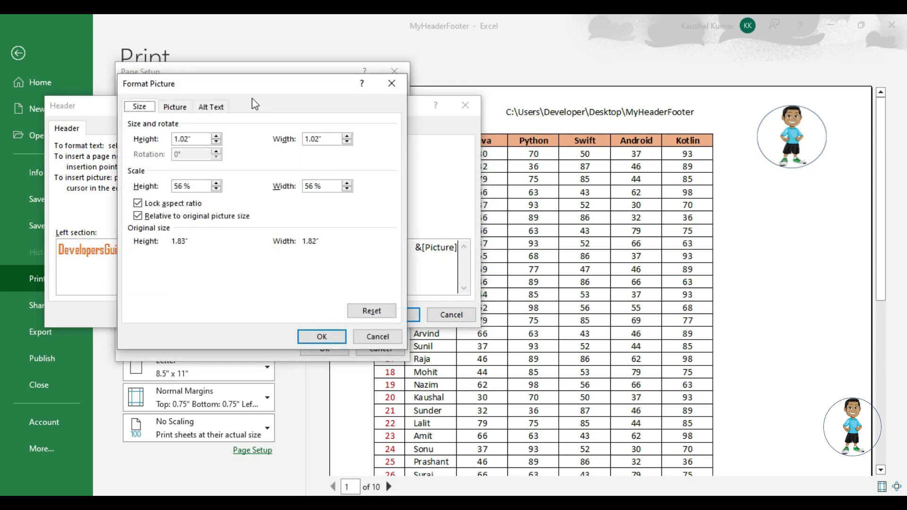
drag(235, 89, 265, 115)
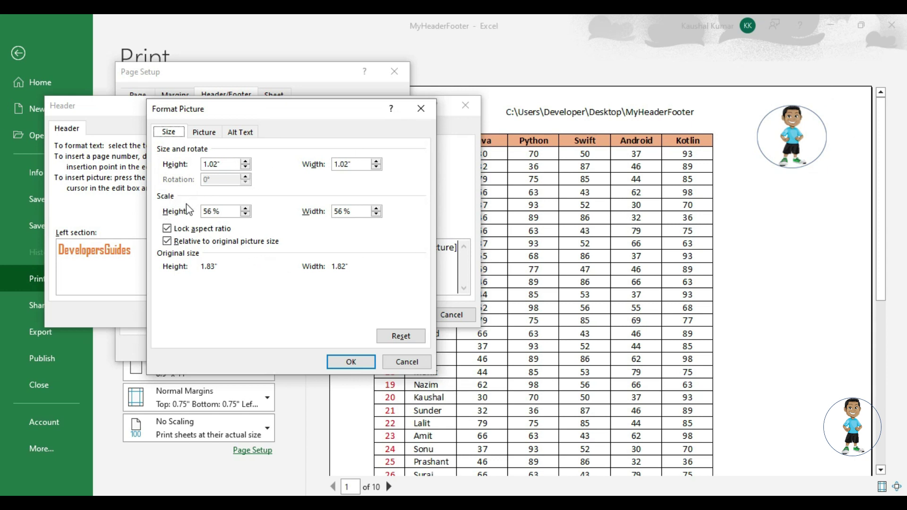
Step the picture scale down to 50% (0.91 inches square) and apply all dialogs
click(248, 214)
click(247, 215)
click(248, 214)
click(248, 214)
click(246, 215)
click(246, 214)
click(348, 367)
click(383, 316)
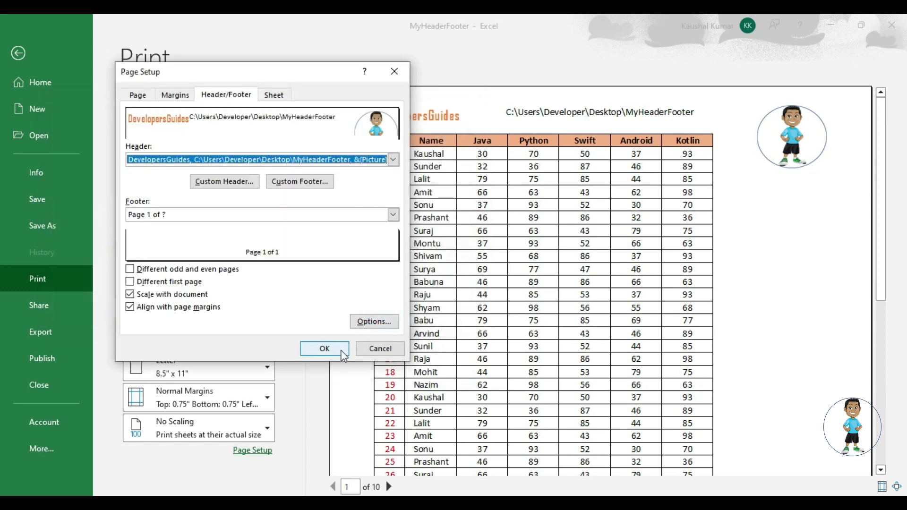
click(324, 348)
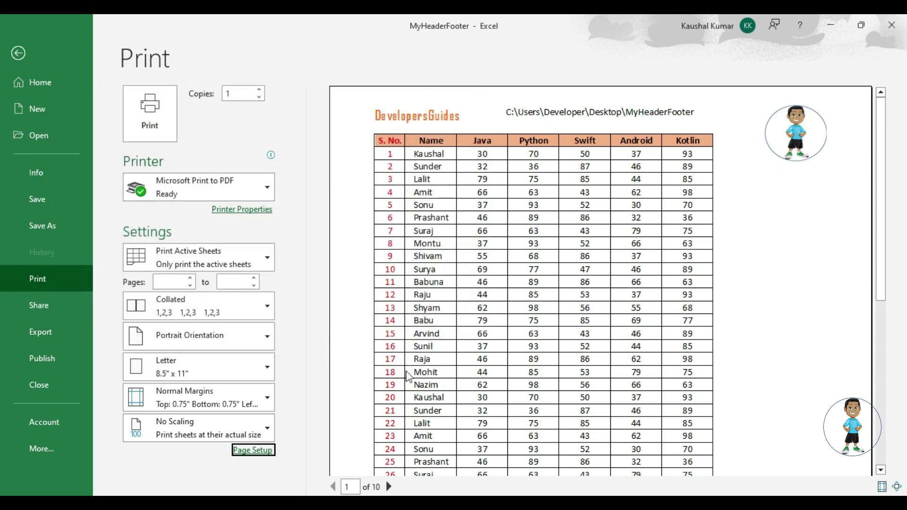
Reopen Format Picture for the right-header picture from the custom header editor
click(259, 450)
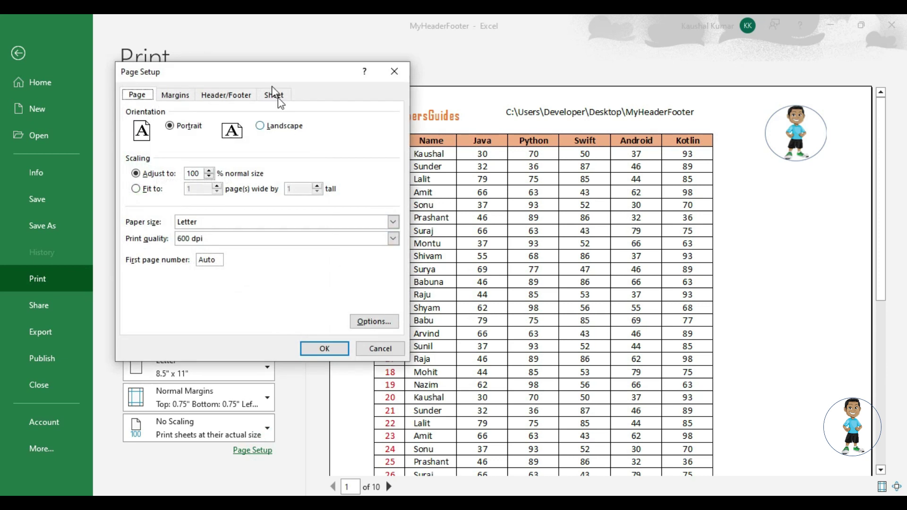
click(225, 94)
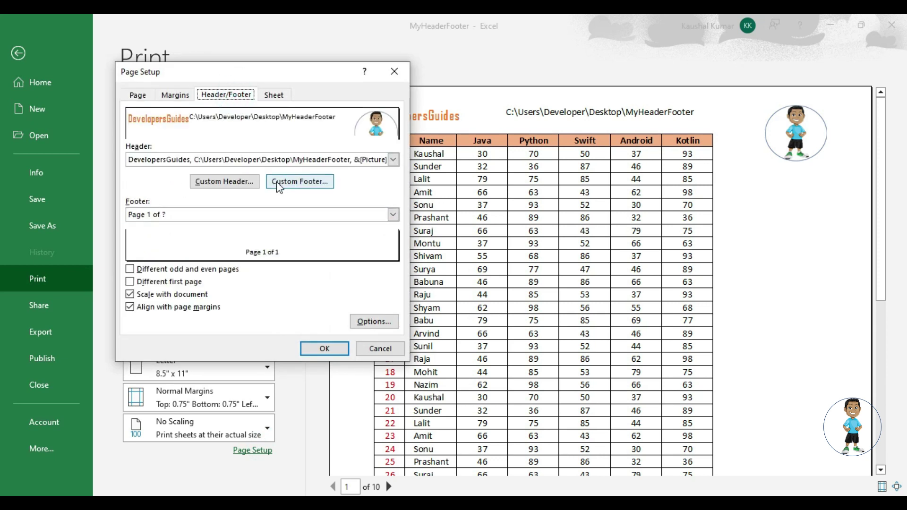
click(251, 182)
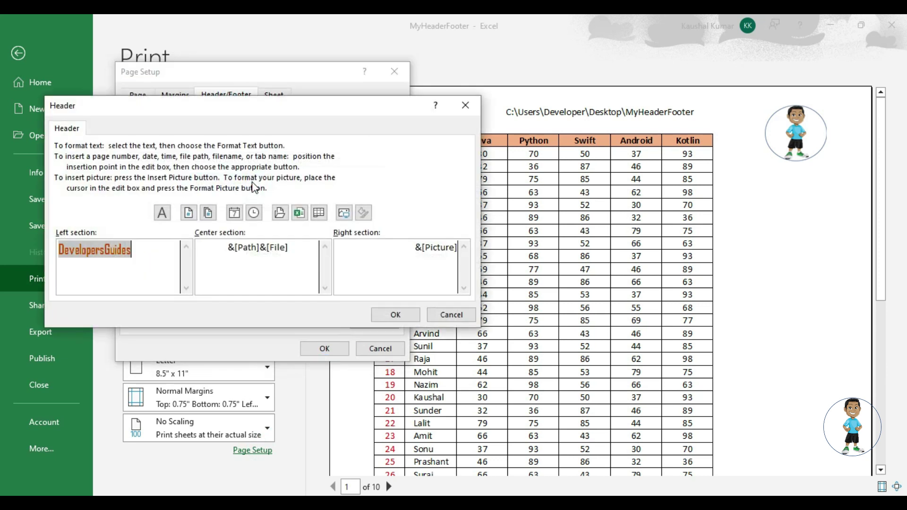
click(348, 244)
click(362, 212)
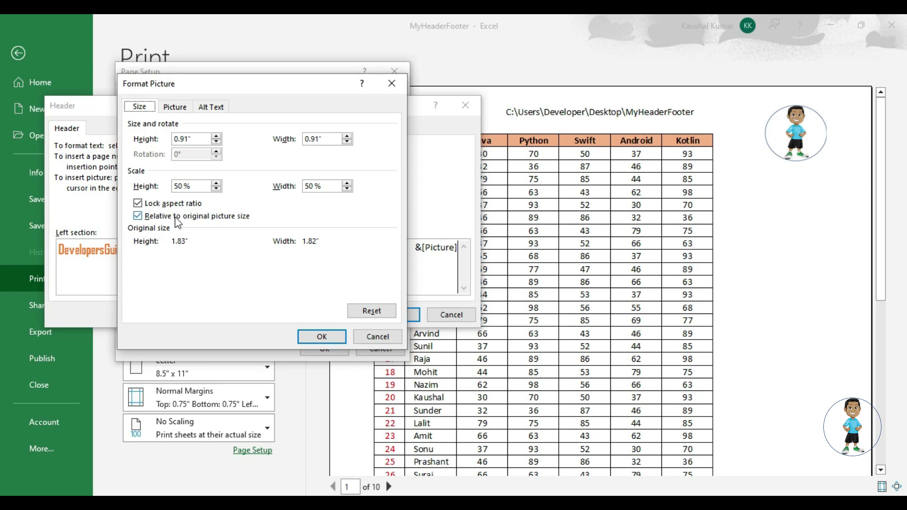
Unlock aspect ratio, raise the height to 122%, widen slightly, then relock proportions
click(138, 204)
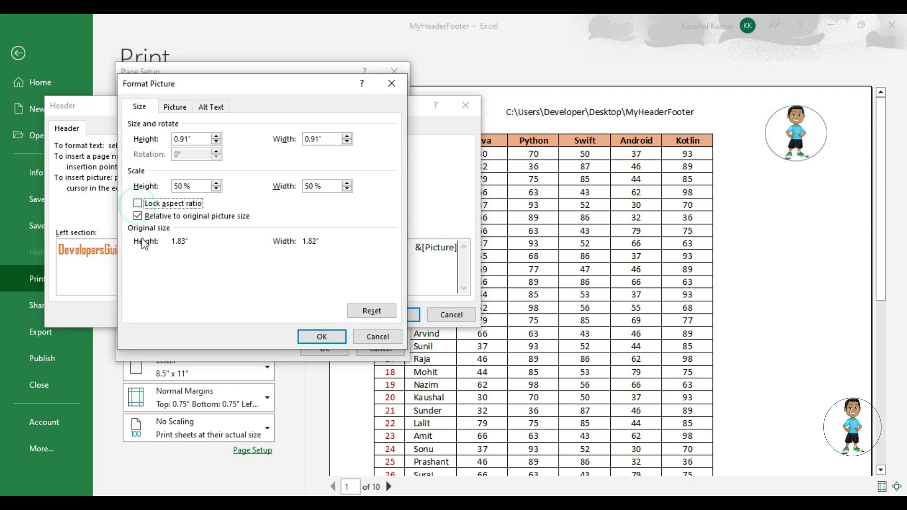
click(218, 137)
click(218, 137)
click(218, 137)
click(218, 137)
click(218, 137)
click(347, 137)
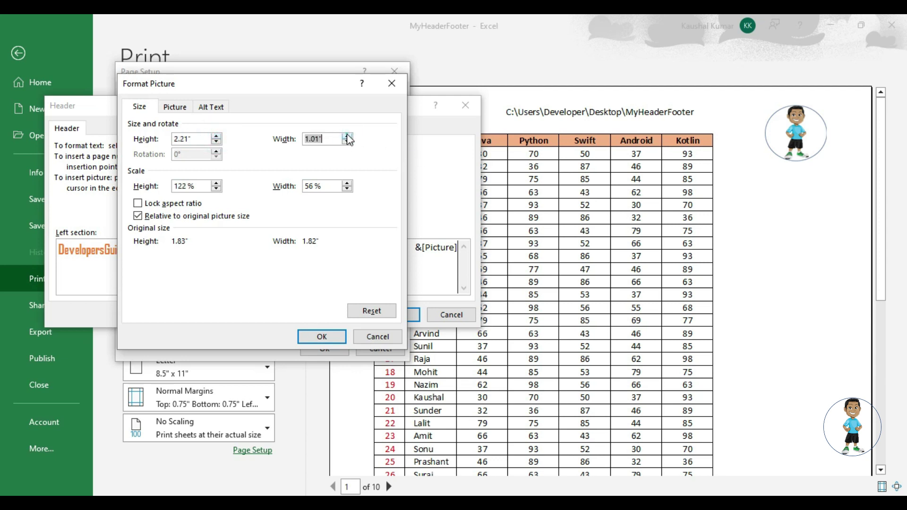
click(140, 206)
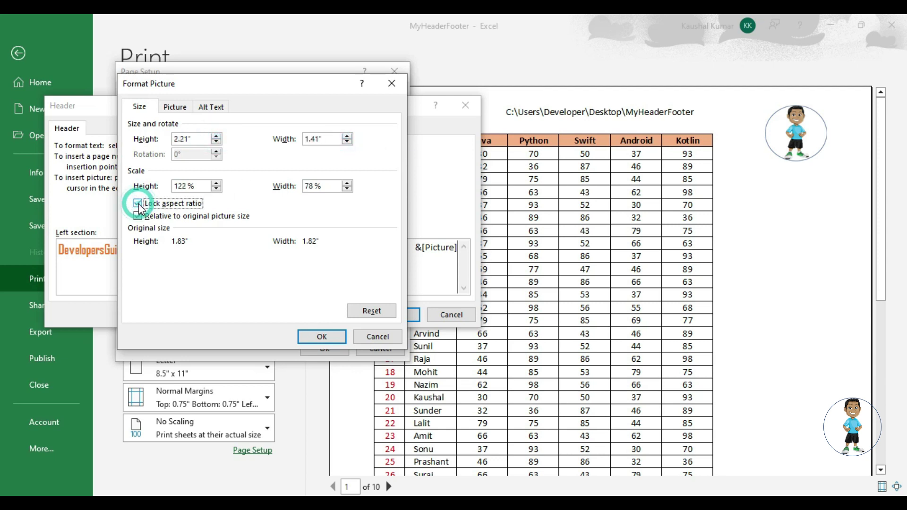
Enlarge the picture proportionally through 150%, 194% and 216% up to 254%
click(216, 136)
click(217, 136)
click(217, 137)
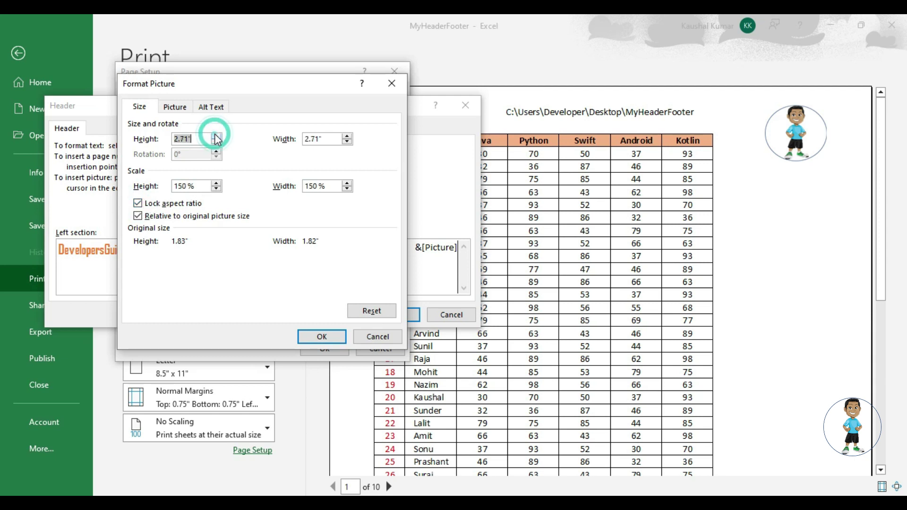
click(347, 136)
click(347, 136)
click(347, 136)
click(347, 137)
click(347, 136)
click(216, 136)
click(216, 136)
click(215, 136)
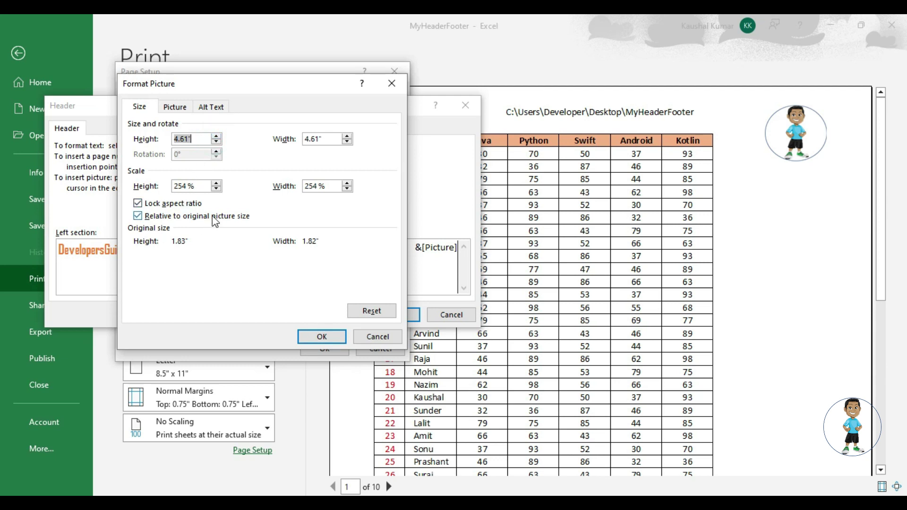
Reset the picture to its original 100% size and apply all dialogs
click(366, 312)
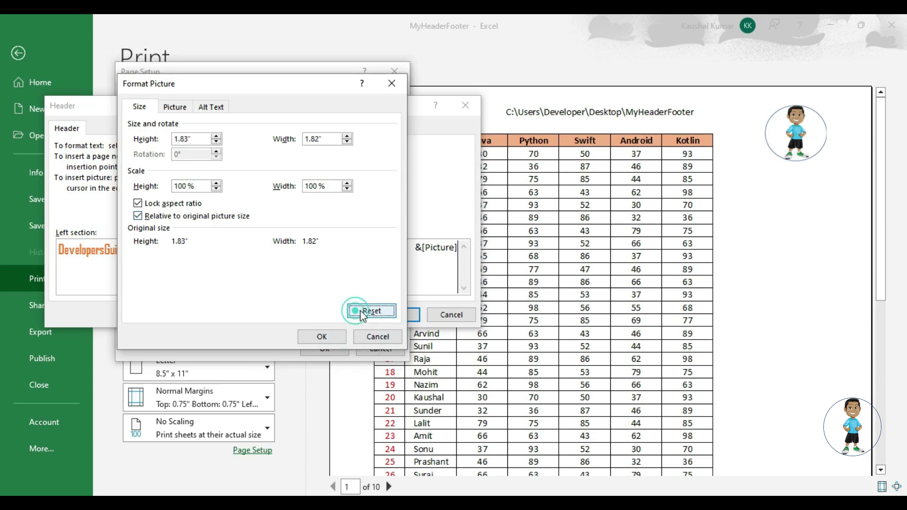
click(321, 337)
click(384, 322)
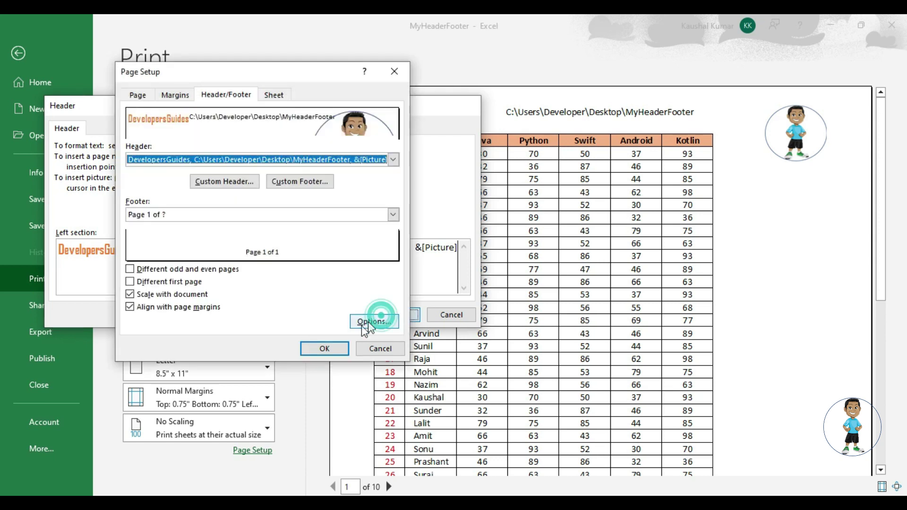
click(324, 348)
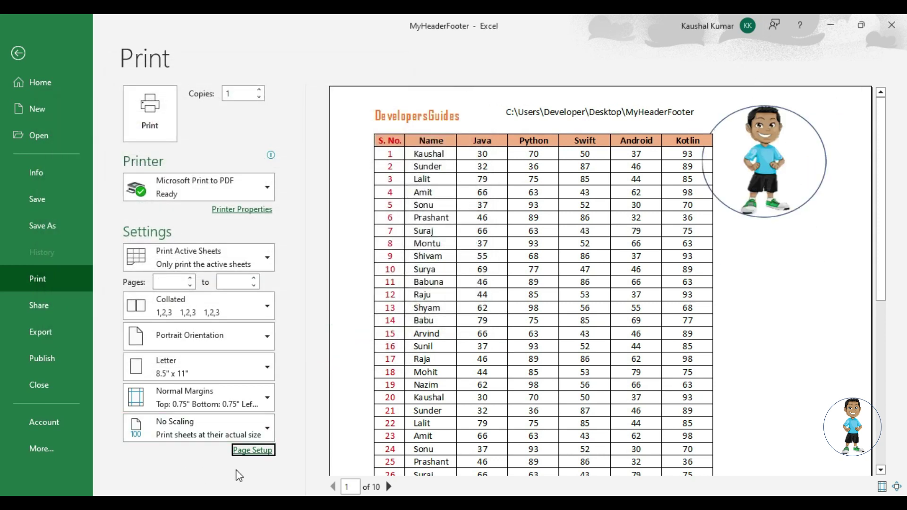
Reopen Format Picture for the right-header picture from Page Setup's custom header
click(253, 450)
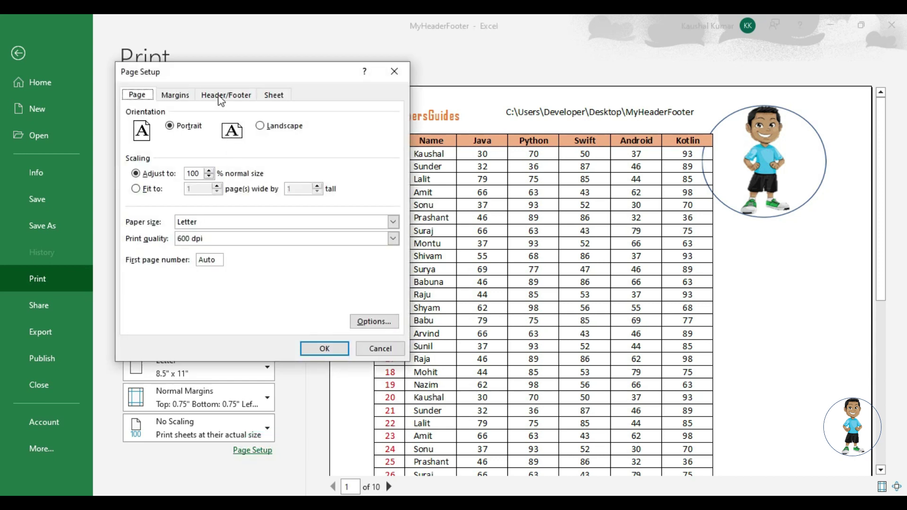
click(226, 95)
click(226, 182)
click(385, 243)
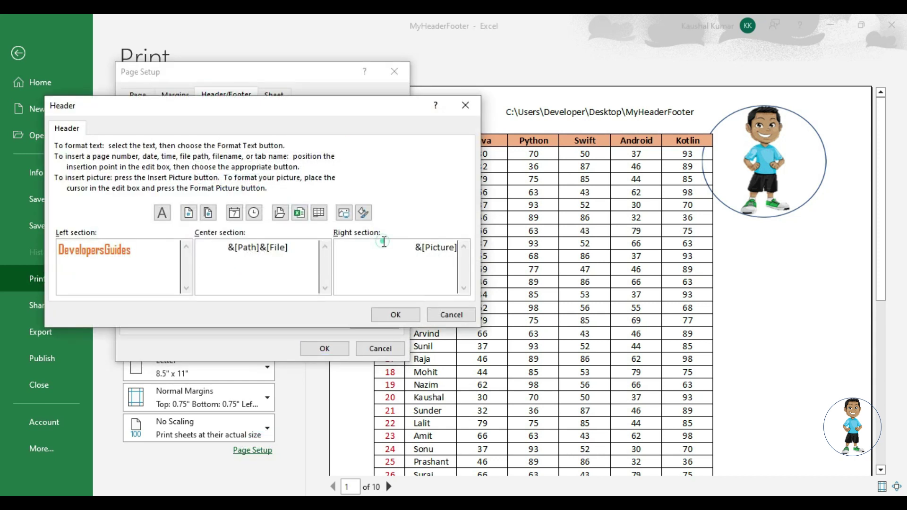
click(361, 214)
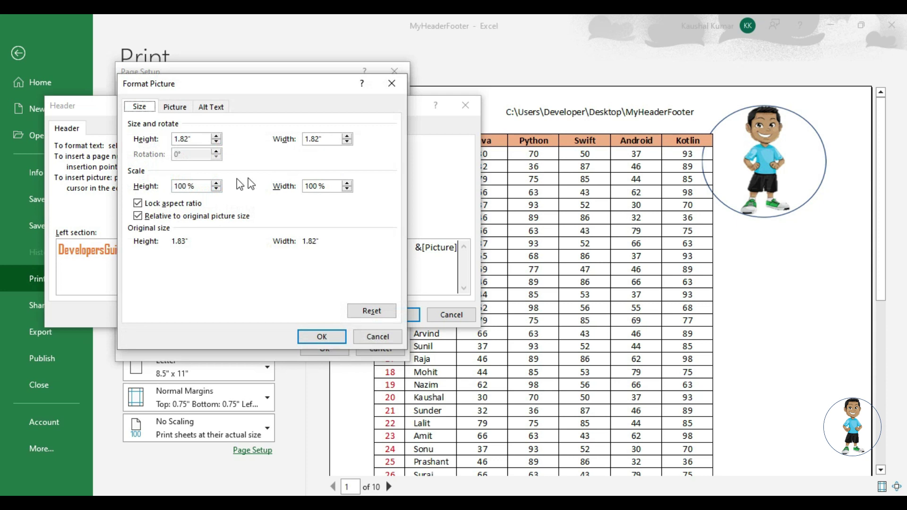
Unlock proportions, reduce height to 56% (1.02") and width to 78% (1.42")
click(160, 204)
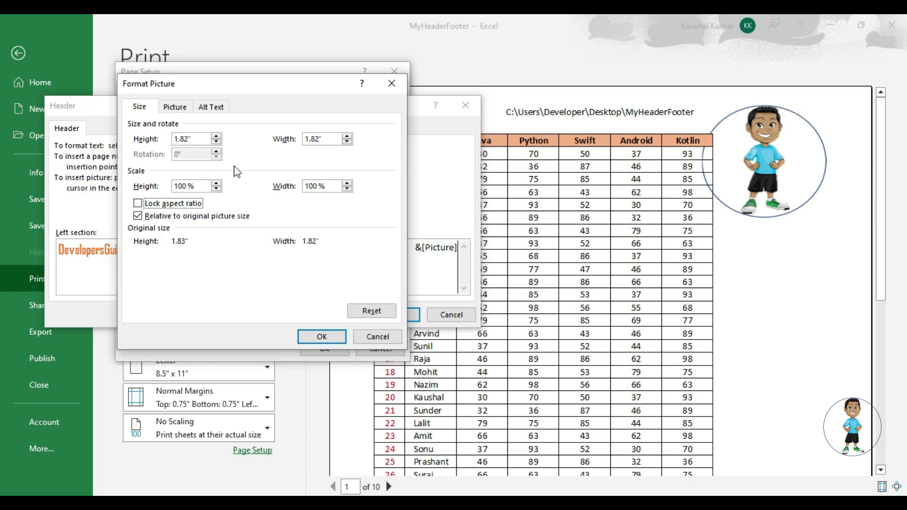
click(216, 143)
click(217, 143)
click(216, 142)
click(216, 142)
click(216, 143)
click(216, 143)
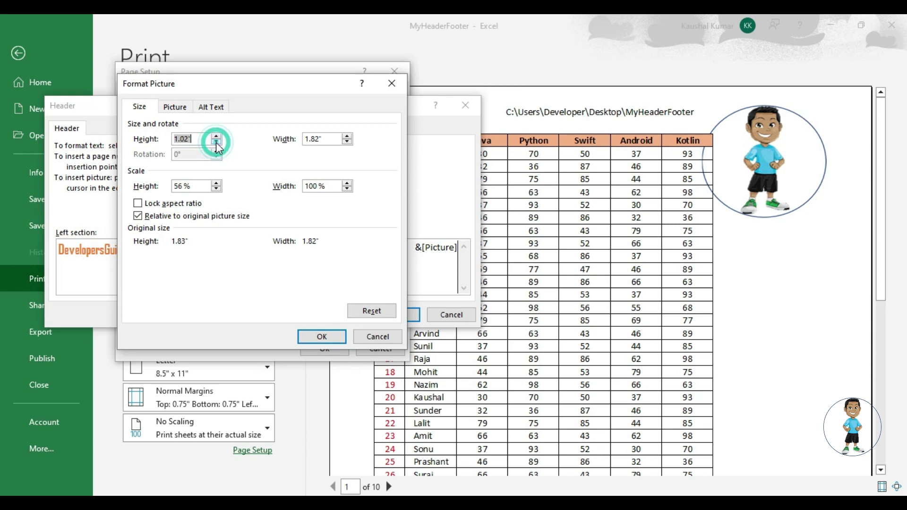
click(347, 142)
click(347, 142)
click(347, 142)
click(347, 142)
click(347, 143)
click(347, 143)
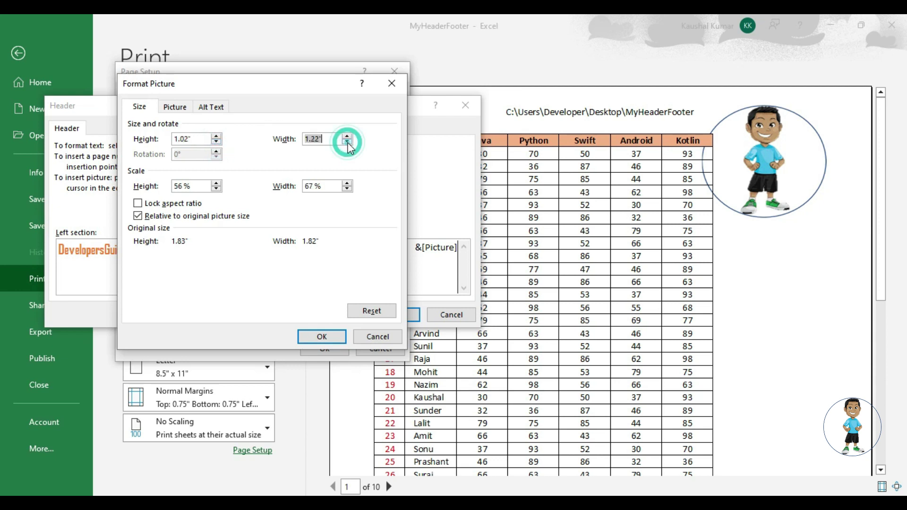
click(347, 135)
click(347, 135)
Confirm the resized picture in all dialogs, then bring Page Setup back up
click(326, 337)
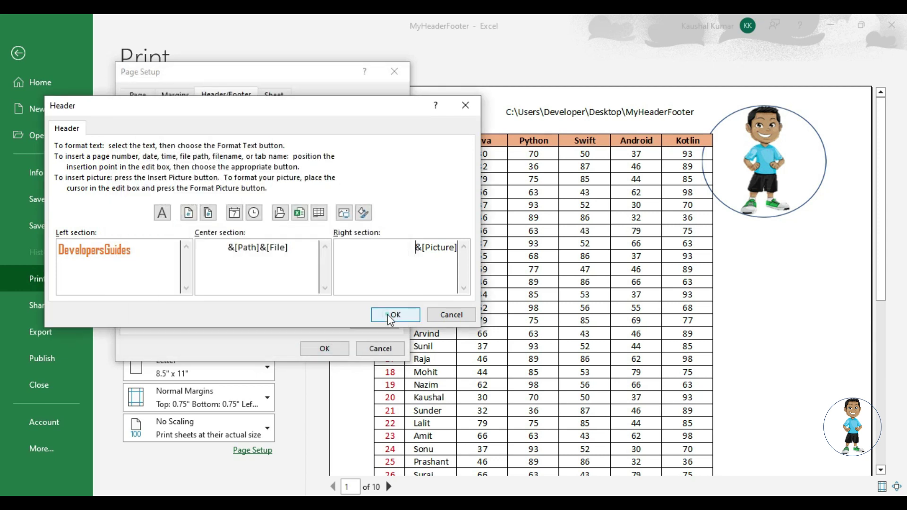
click(387, 314)
click(331, 348)
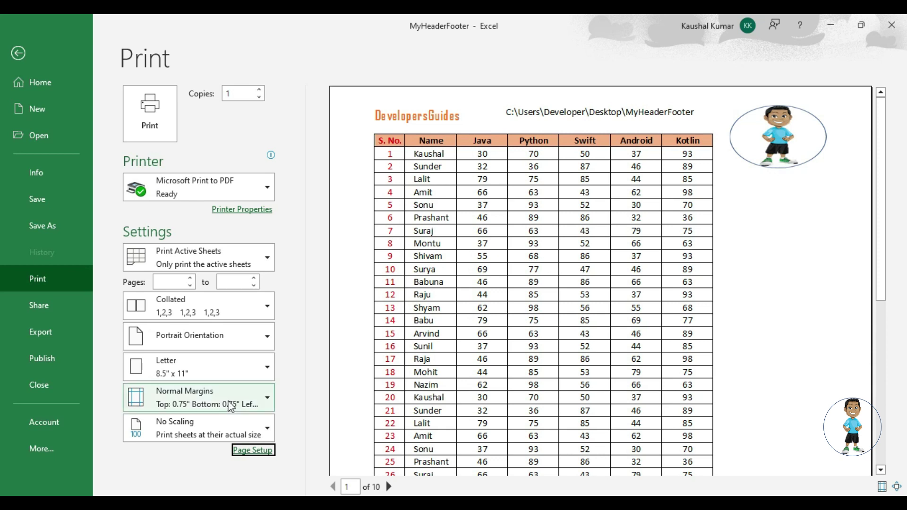
click(251, 450)
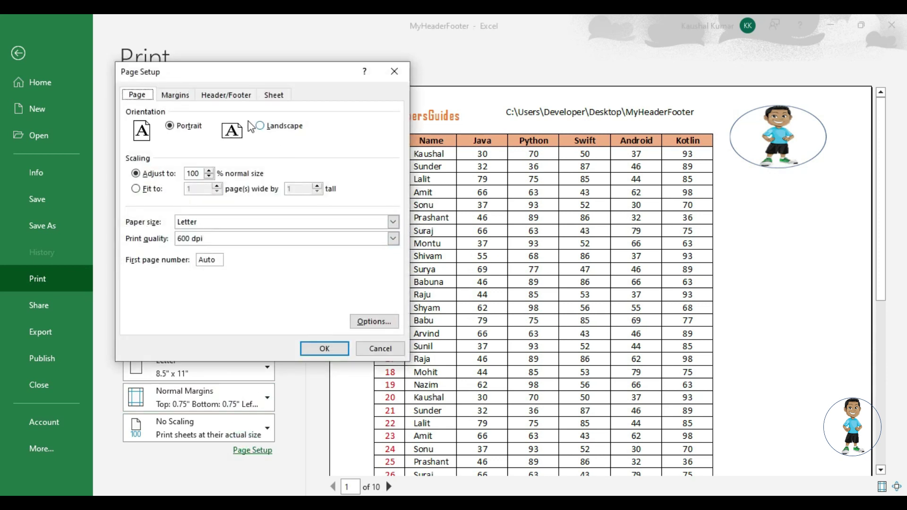
Open the header picture's formatting and reset it to its original size
click(226, 95)
click(239, 181)
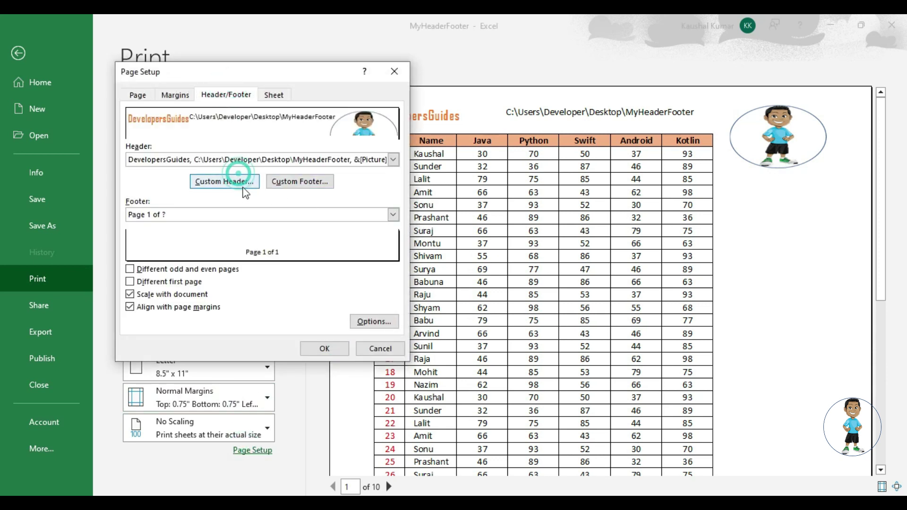
click(369, 248)
click(363, 212)
click(374, 313)
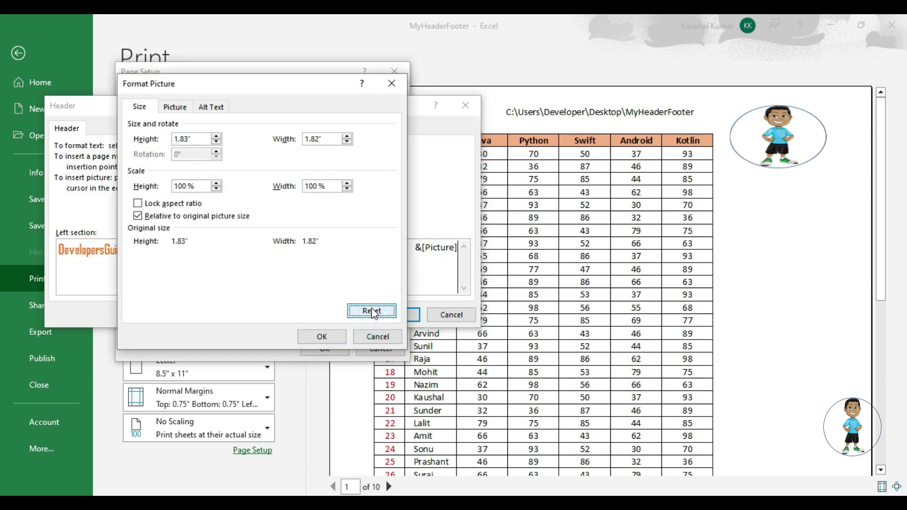
Toggle Lock aspect ratio and Relative to original size, reset to 100%, and show crop controls
click(138, 203)
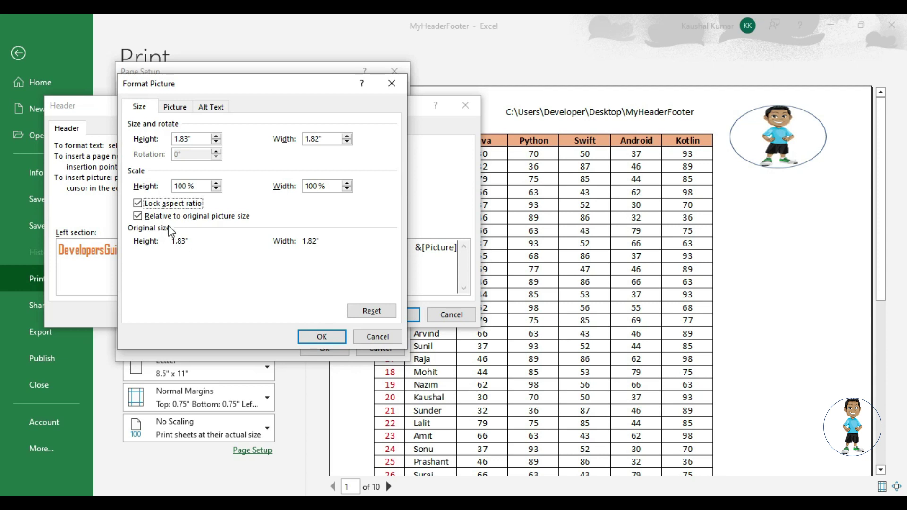
click(138, 216)
click(363, 314)
click(138, 216)
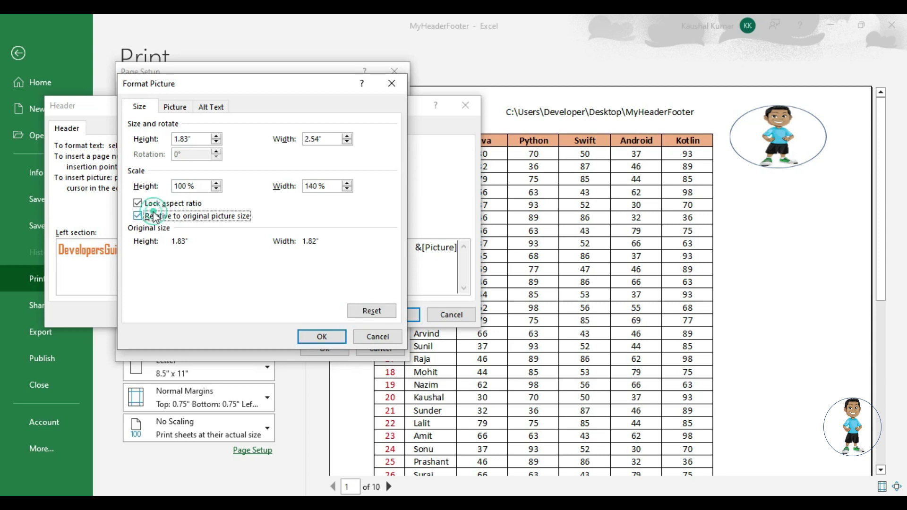
click(371, 311)
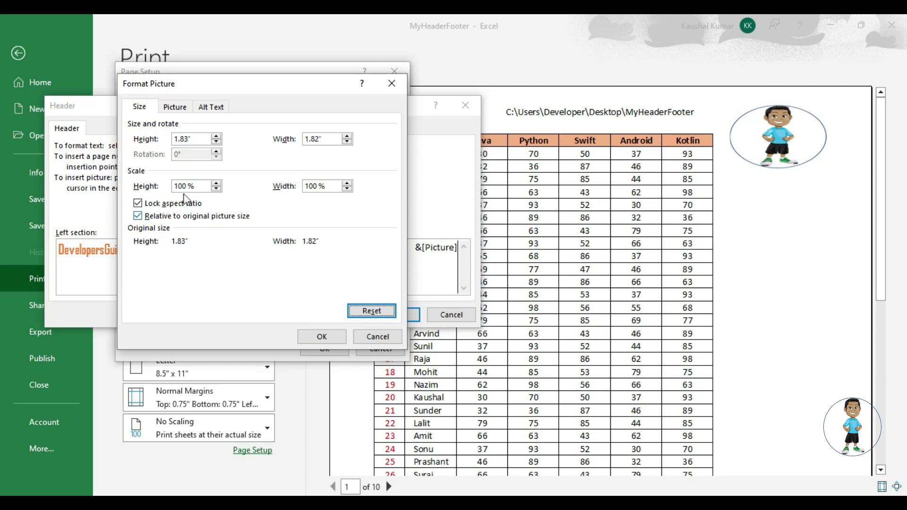
click(175, 107)
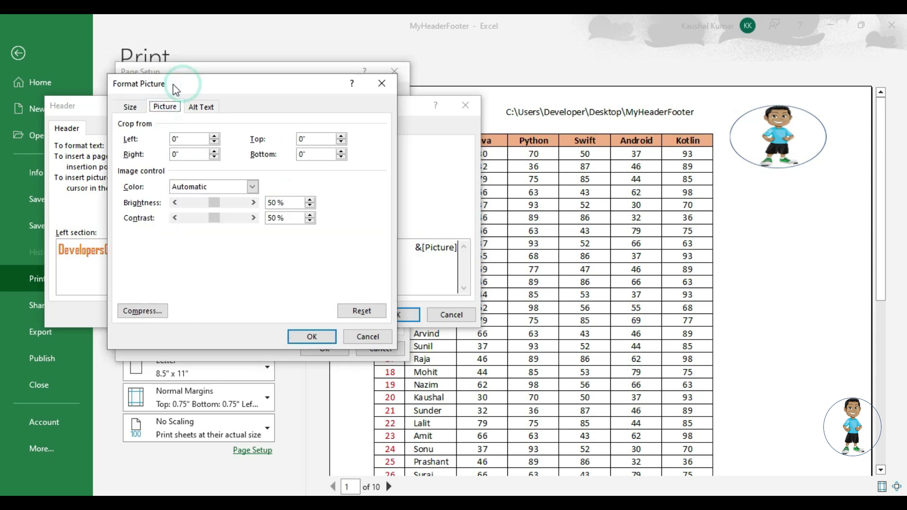
Crop 0.5 inch off the picture's left and right sides
drag(183, 85, 185, 87)
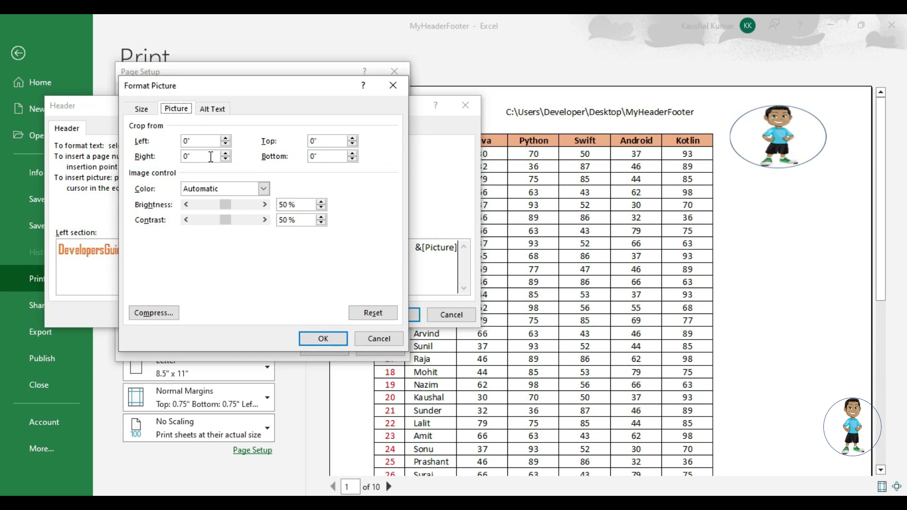
click(225, 138)
click(225, 138)
click(226, 154)
click(225, 153)
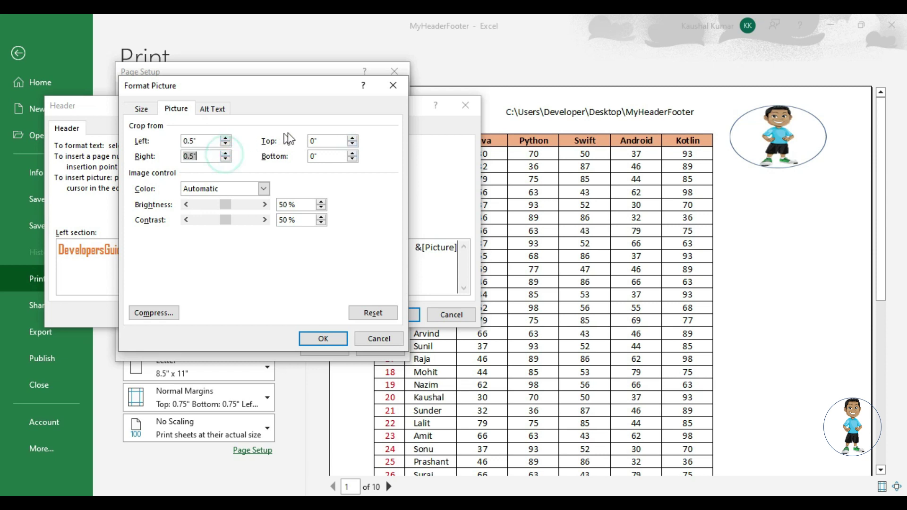
Crop 0.5 inch off the top, trim the bottom slightly, and apply all dialogs
click(352, 138)
click(352, 139)
click(352, 138)
click(352, 138)
click(352, 138)
click(352, 153)
click(352, 153)
click(352, 153)
click(353, 153)
click(323, 338)
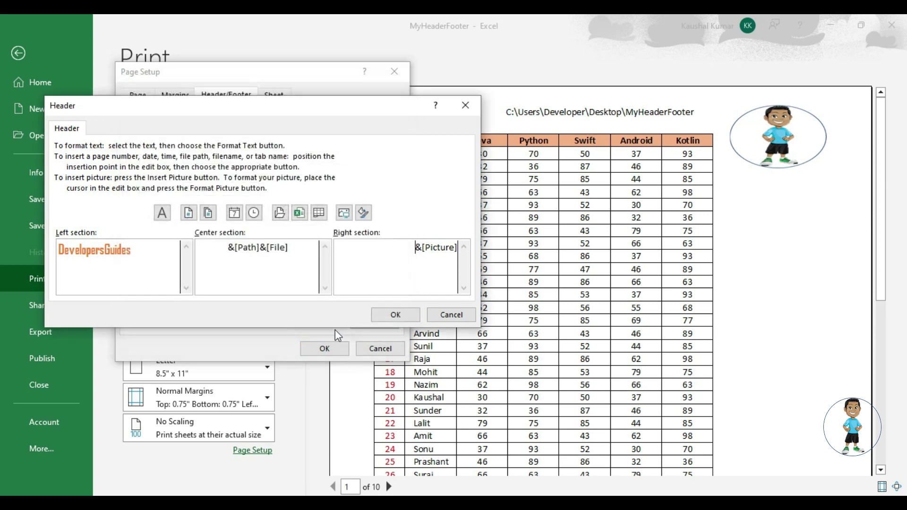
click(390, 314)
click(325, 348)
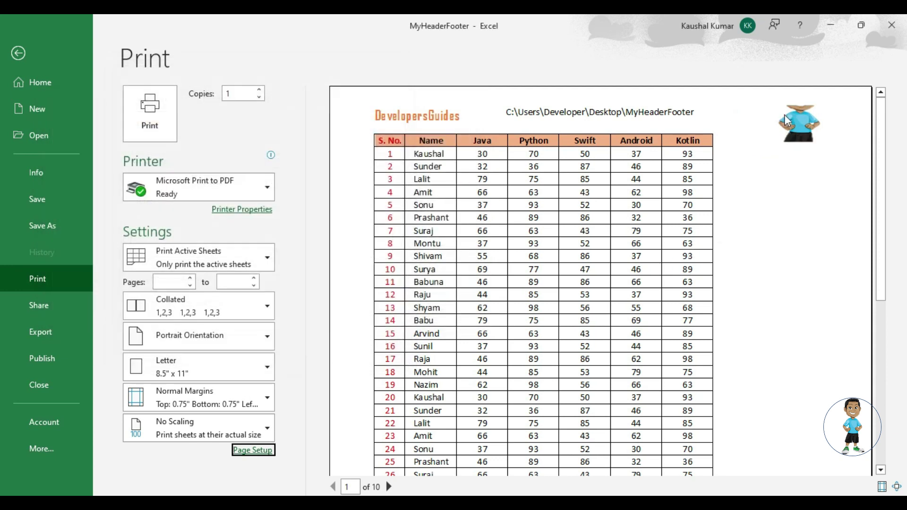
Reopen Format Picture for the right-header picture via Page Setup's custom header
click(250, 449)
click(239, 94)
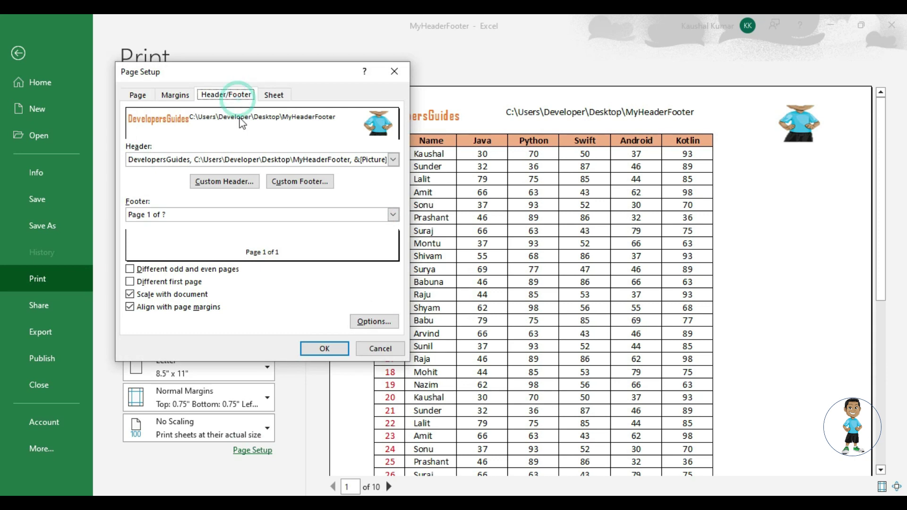
click(267, 181)
click(370, 254)
click(363, 212)
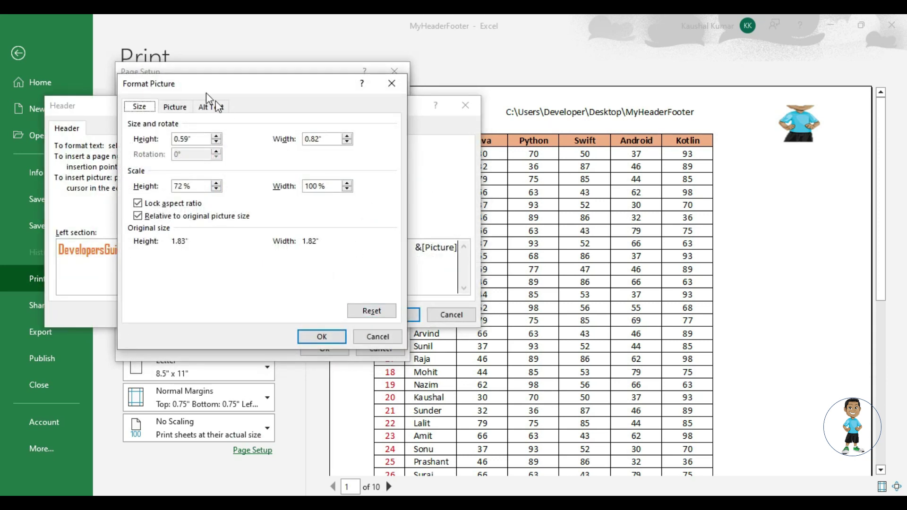
Reset the crop to 0 on all sides, set Color to Grayscale, and apply
click(175, 107)
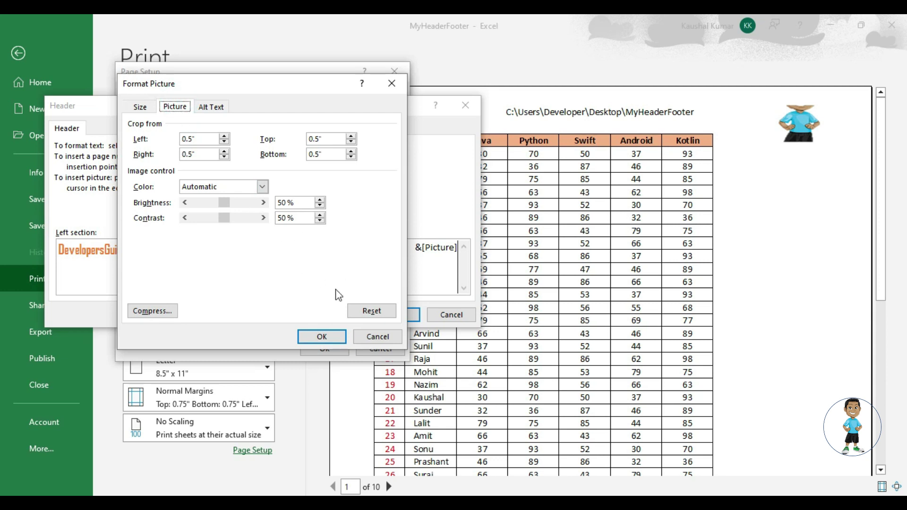
click(371, 310)
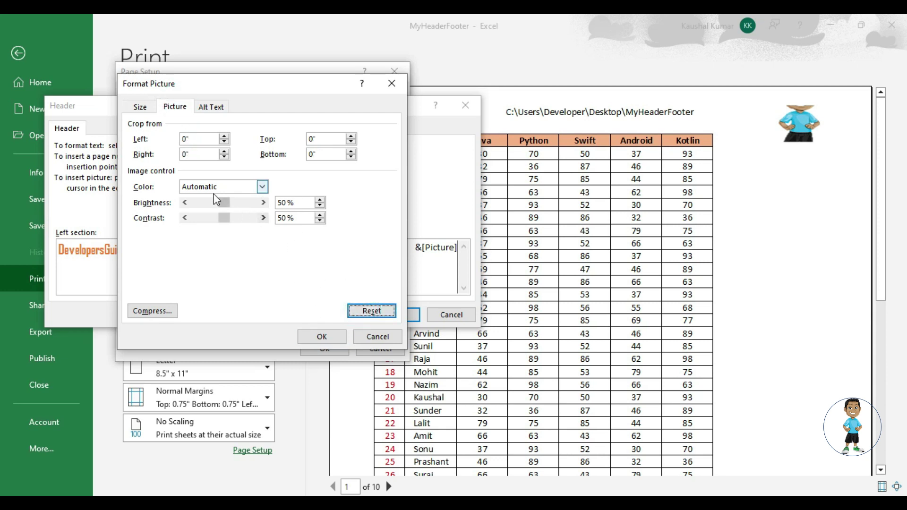
click(262, 186)
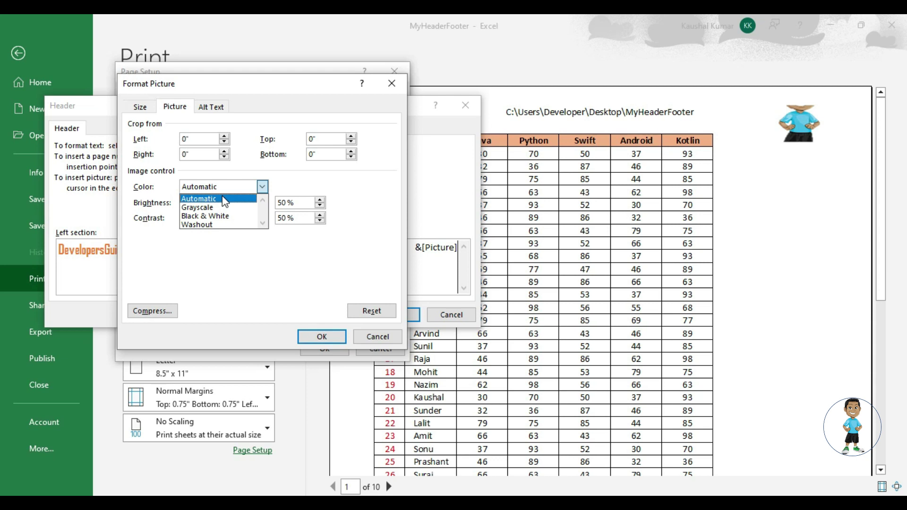
click(210, 208)
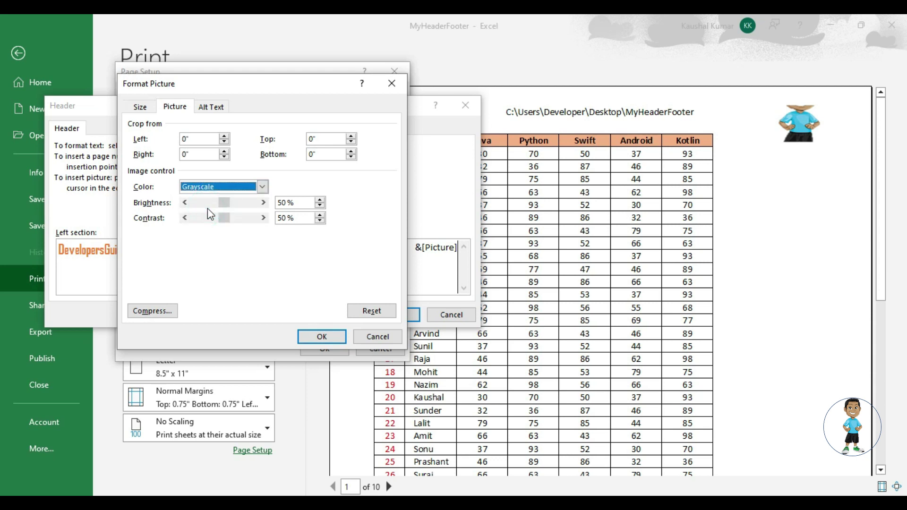
click(324, 337)
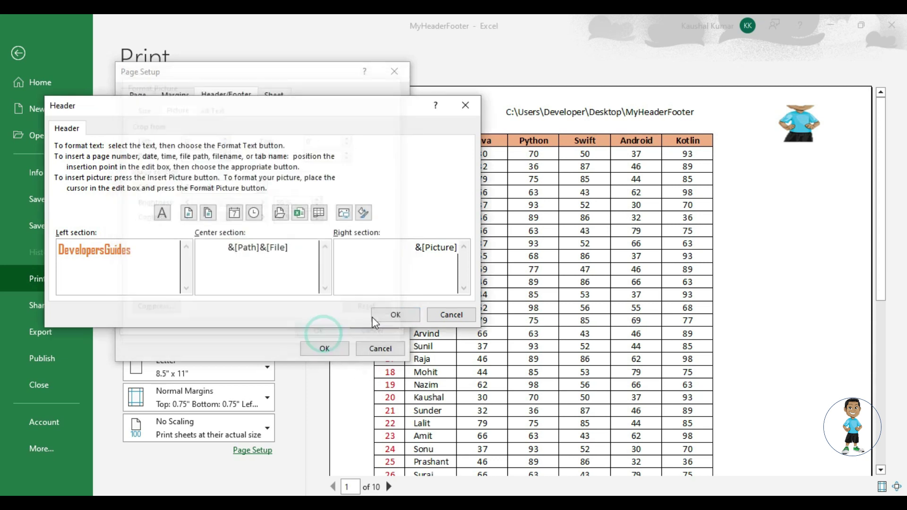
click(378, 313)
click(321, 348)
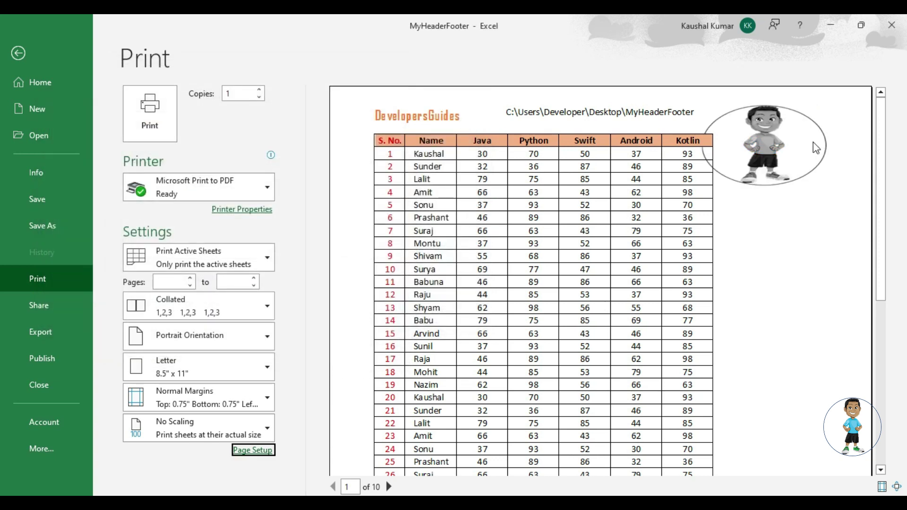
Make the right-header picture Black & White and return to the print preview
click(249, 452)
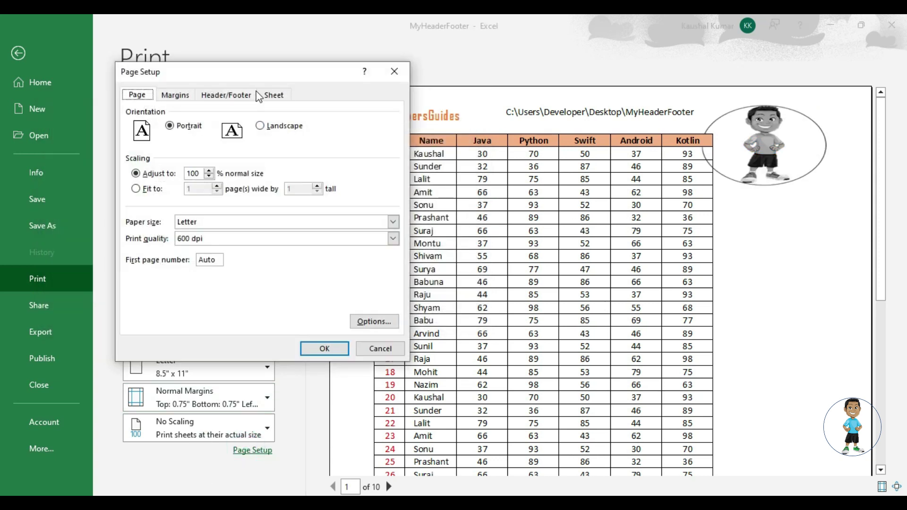
click(216, 96)
click(236, 180)
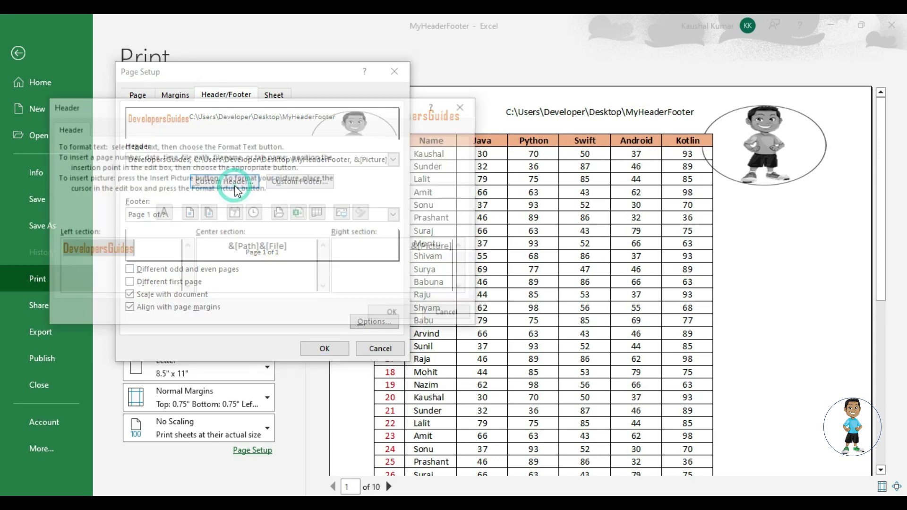
click(370, 245)
click(362, 212)
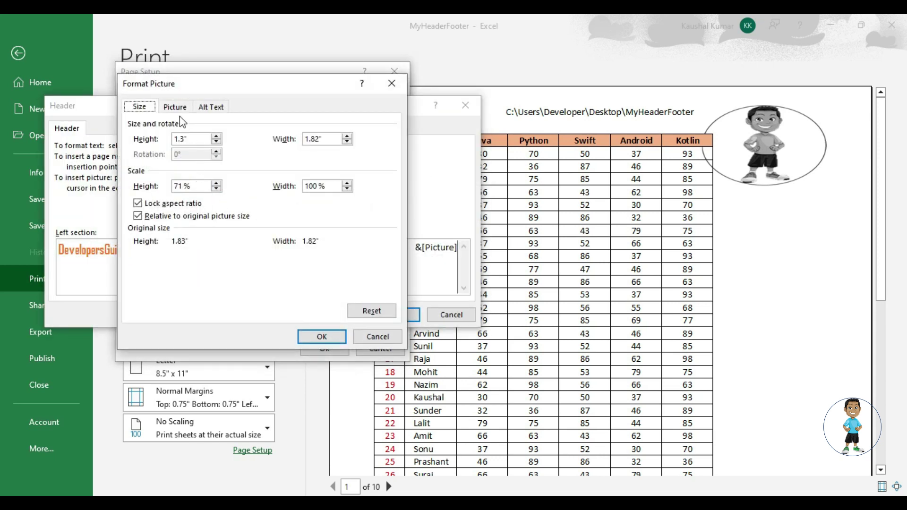
click(176, 107)
click(262, 187)
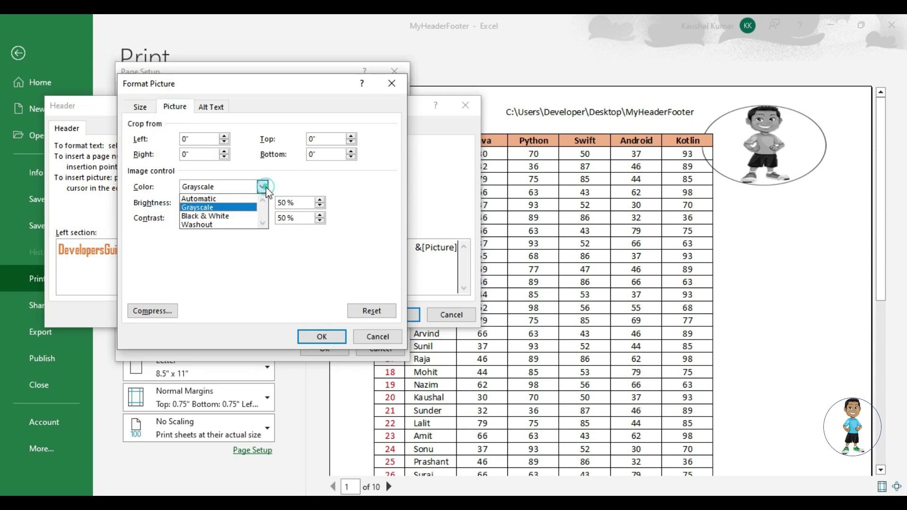
click(250, 217)
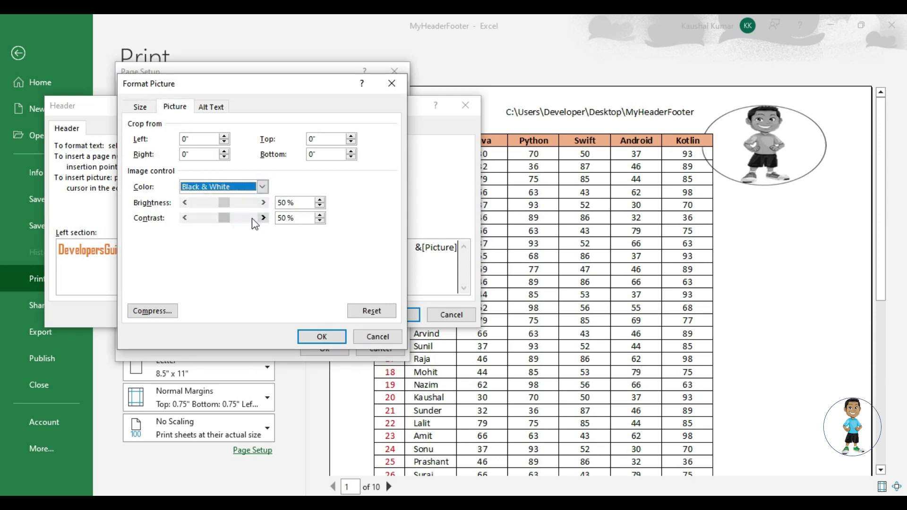
click(315, 337)
click(385, 311)
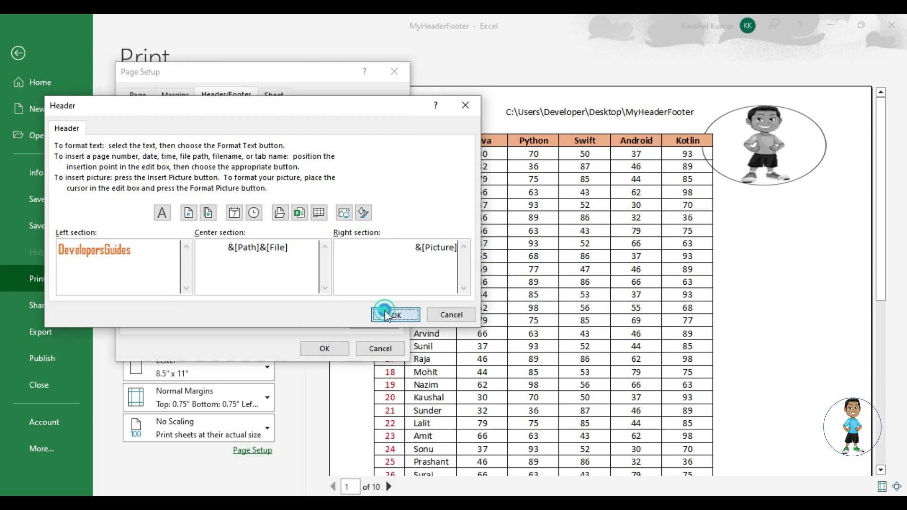
click(331, 347)
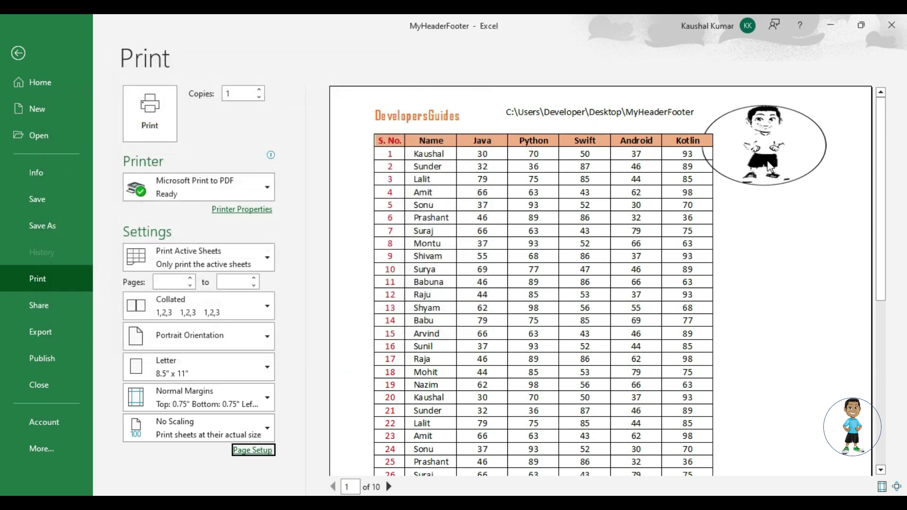
Change the header picture's colour to Washout at 85% brightness and 15% contrast
click(260, 450)
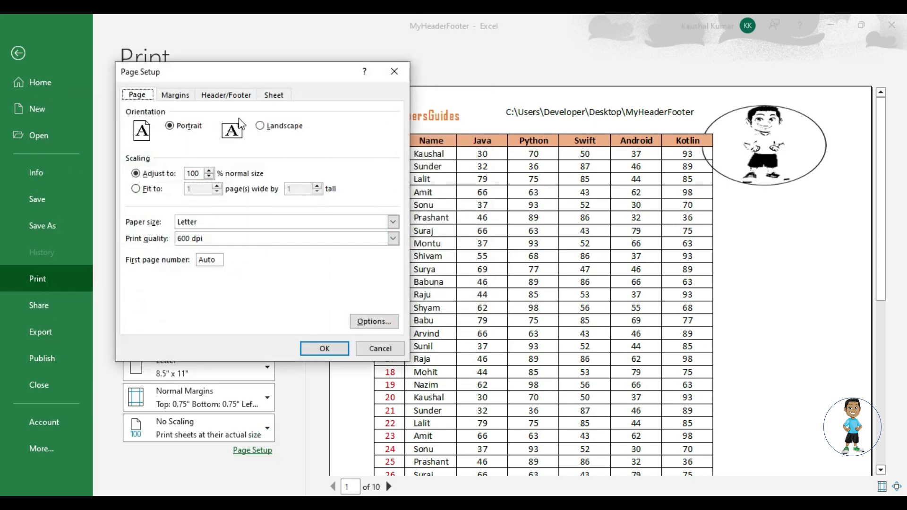
click(218, 95)
click(254, 180)
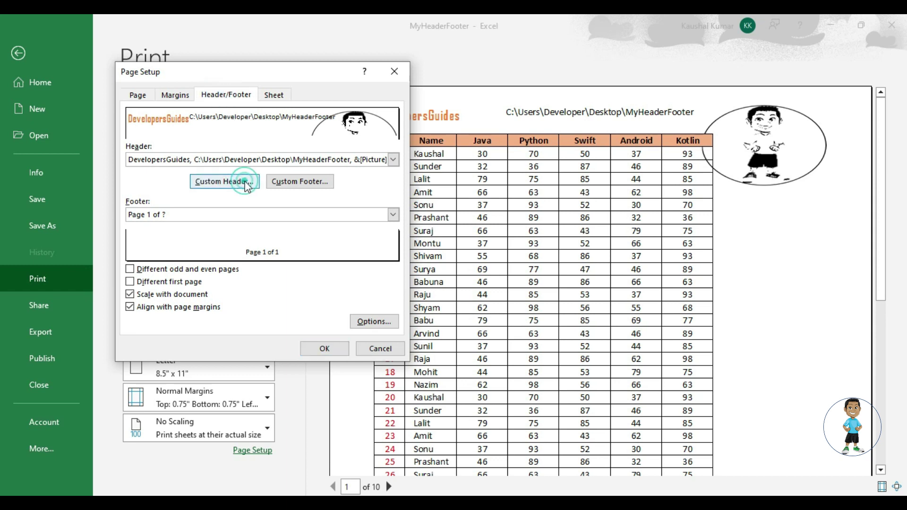
click(368, 273)
click(363, 213)
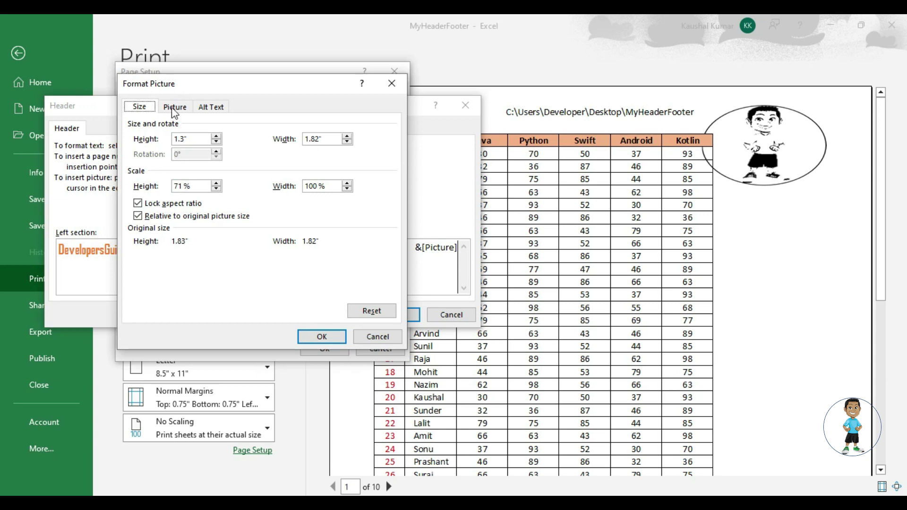
click(175, 107)
click(235, 186)
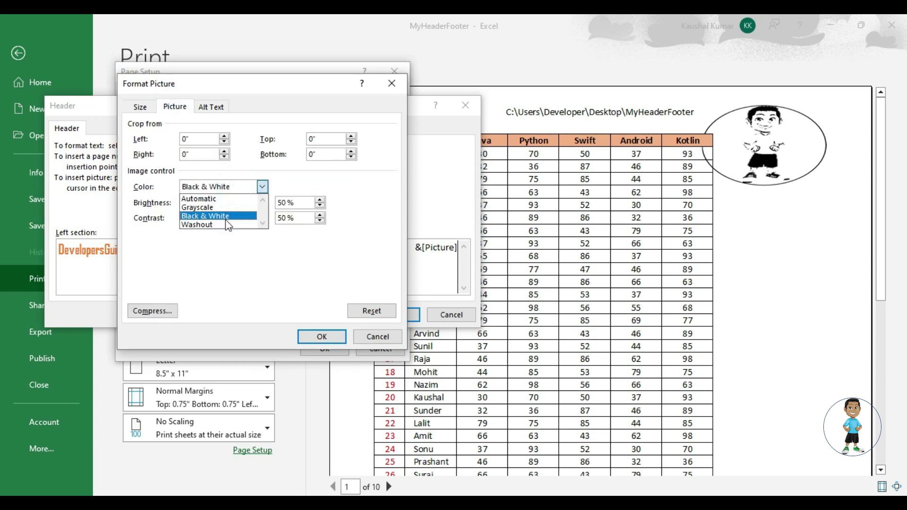
click(224, 224)
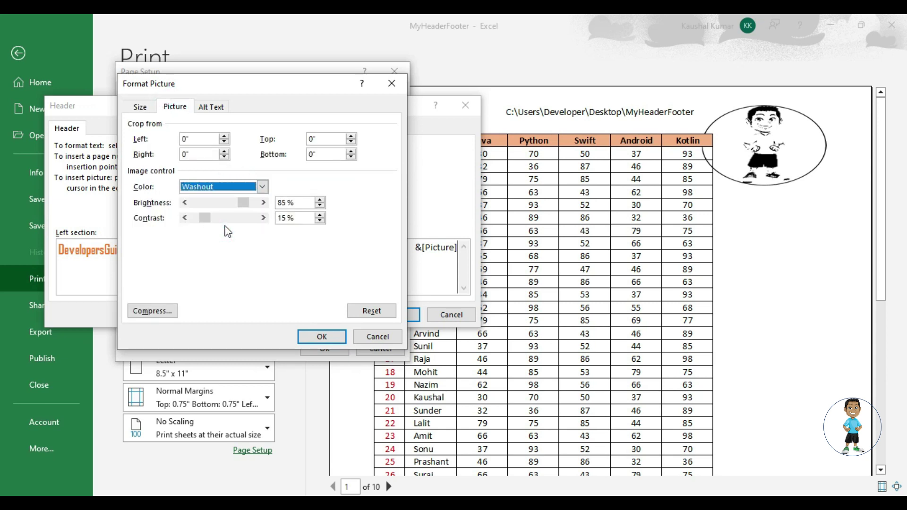
click(321, 336)
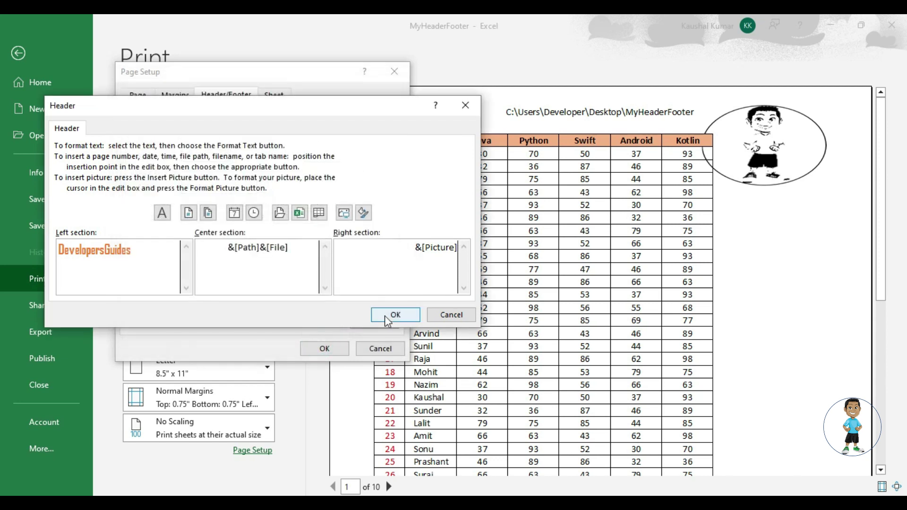
click(395, 315)
click(337, 350)
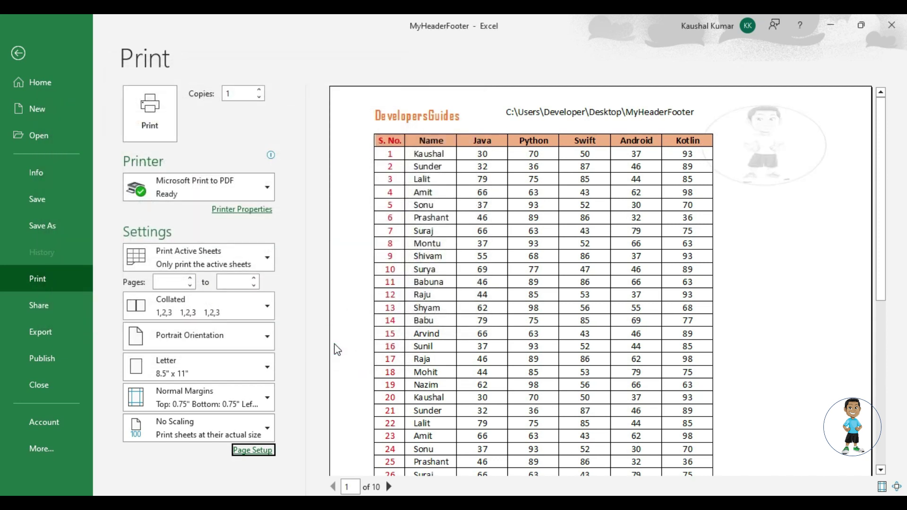
Give the right-header picture Automatic colour at 81% brightness and 89% contrast, then apply all dialogs
click(252, 449)
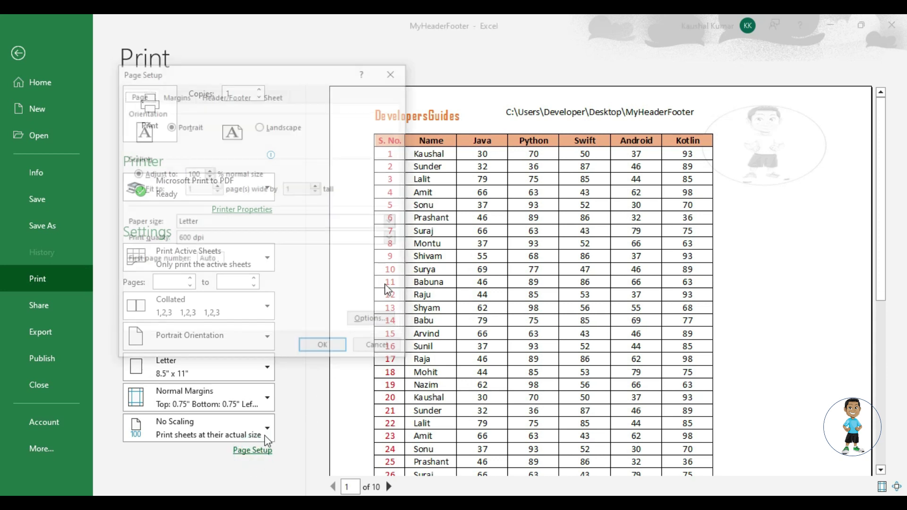
click(219, 94)
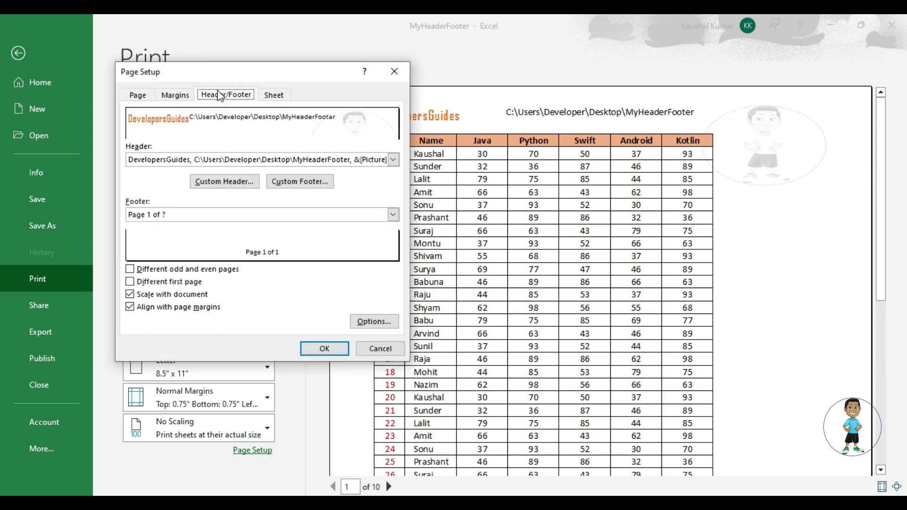
click(224, 182)
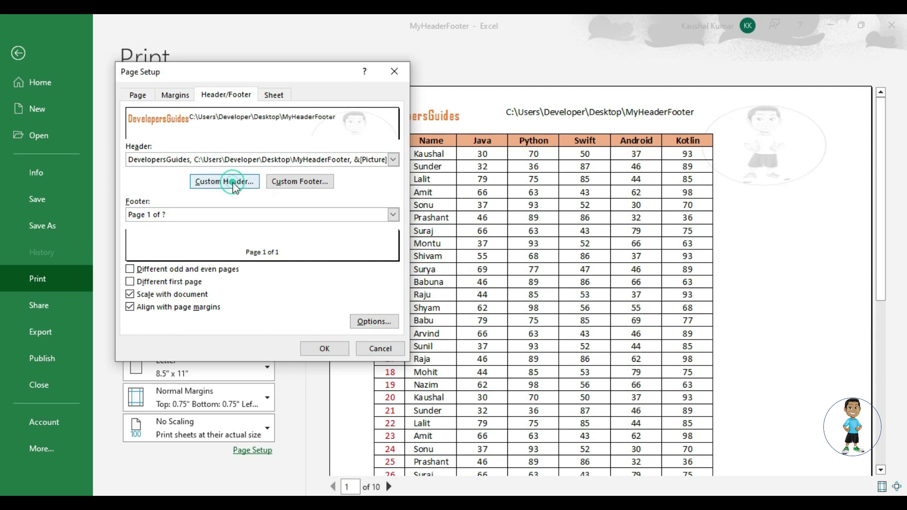
click(364, 259)
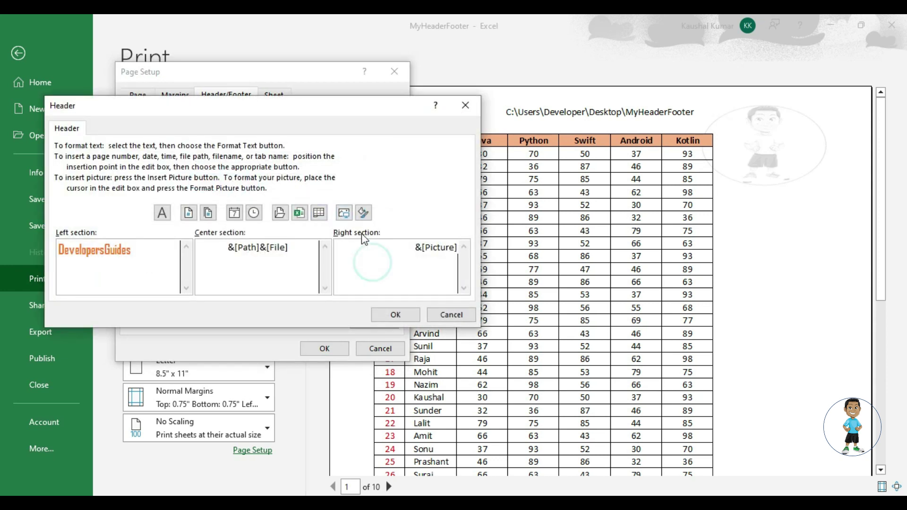
click(363, 220)
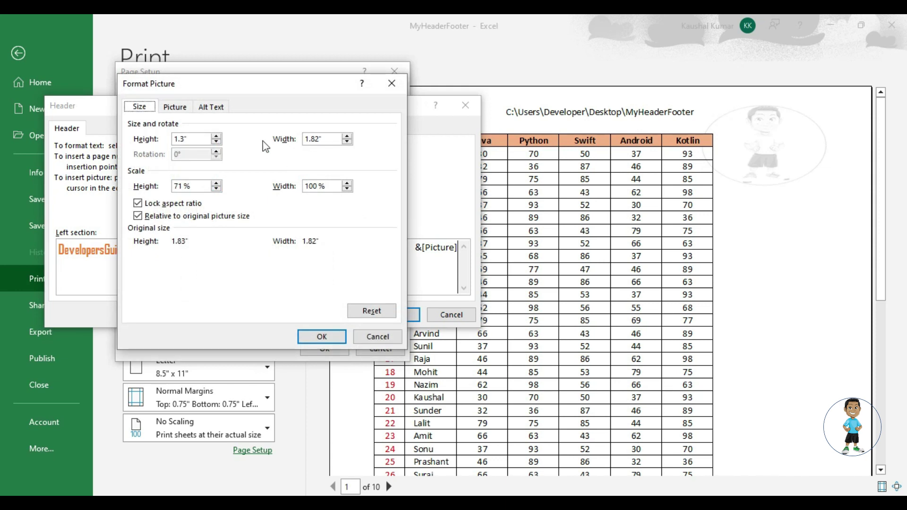
click(186, 110)
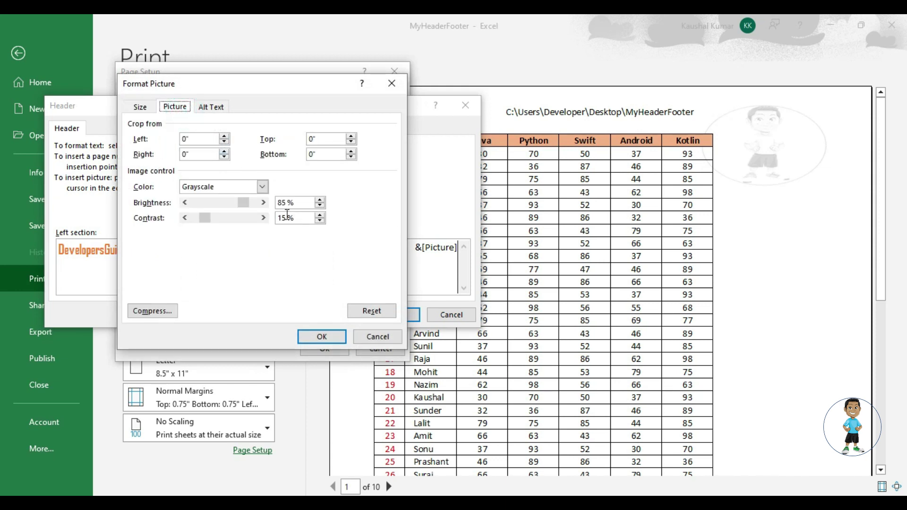
click(262, 186)
click(222, 195)
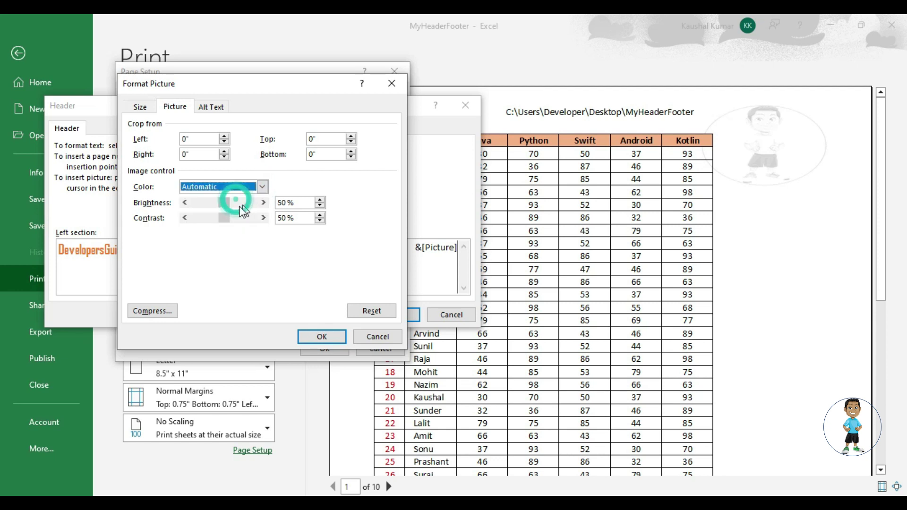
mouse_move(224, 203)
mouse_down()
mouse_move(241, 203)
mouse_move(213, 226)
mouse_move(237, 228)
mouse_up()
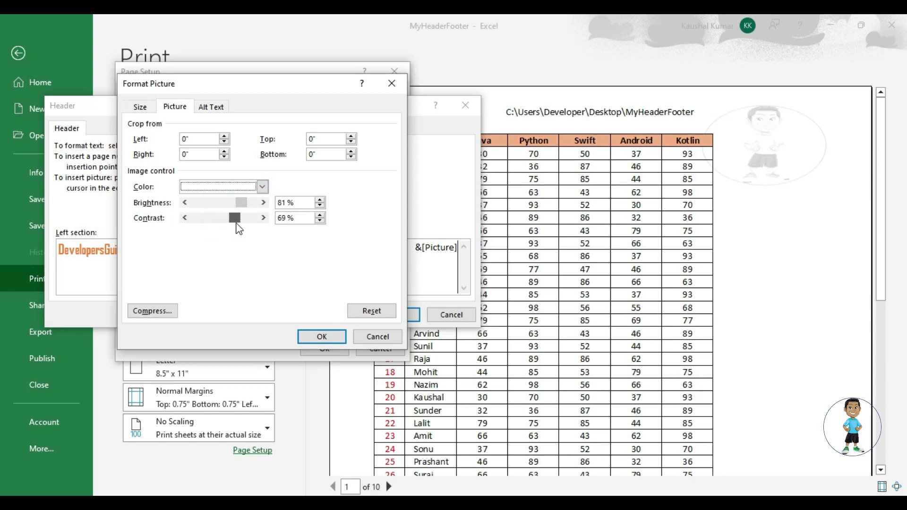
click(327, 337)
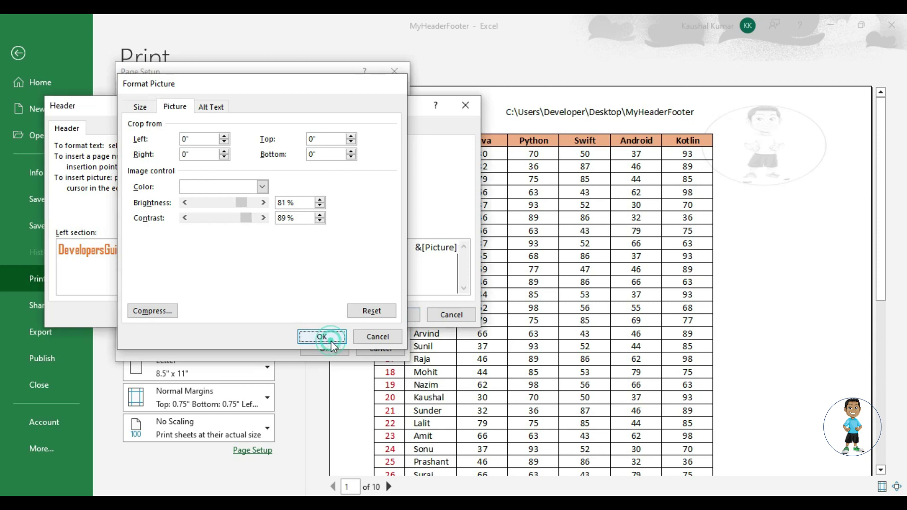
click(377, 313)
click(324, 348)
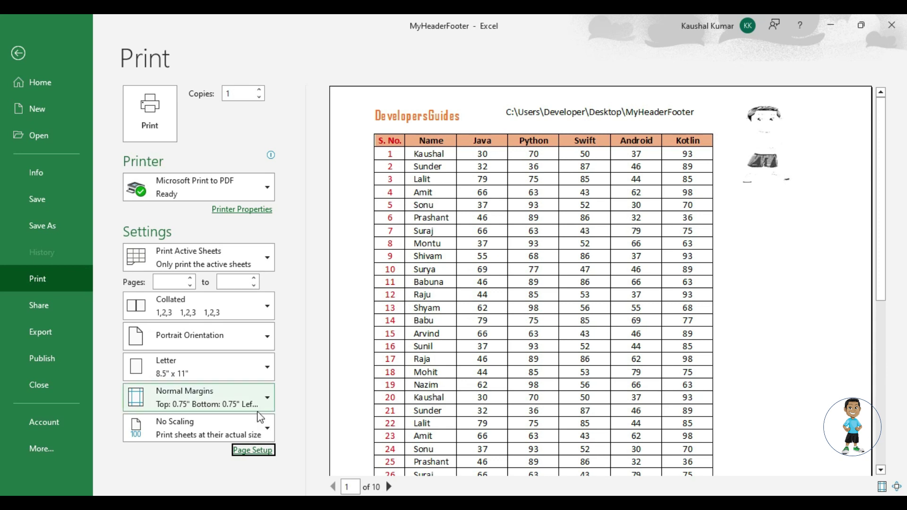
Keep the header picture on Automatic colour and raise its contrast to 80%
click(243, 451)
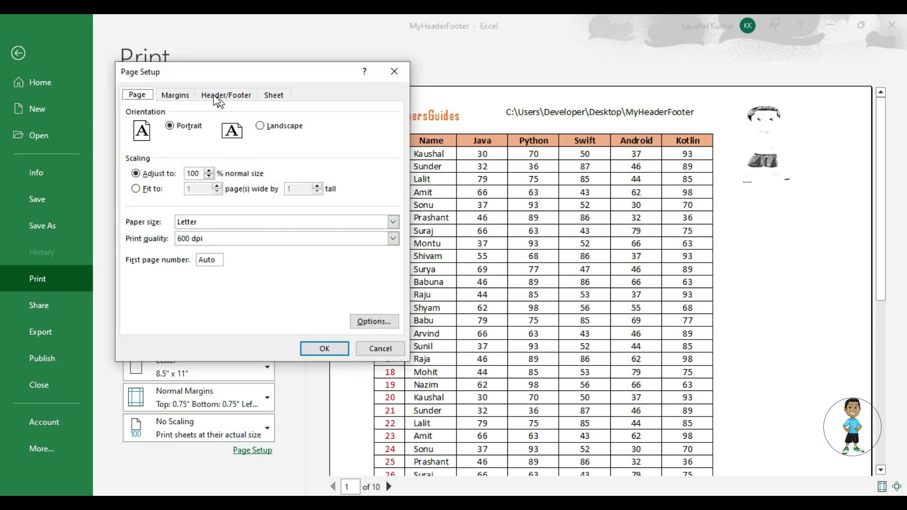
click(225, 95)
click(224, 182)
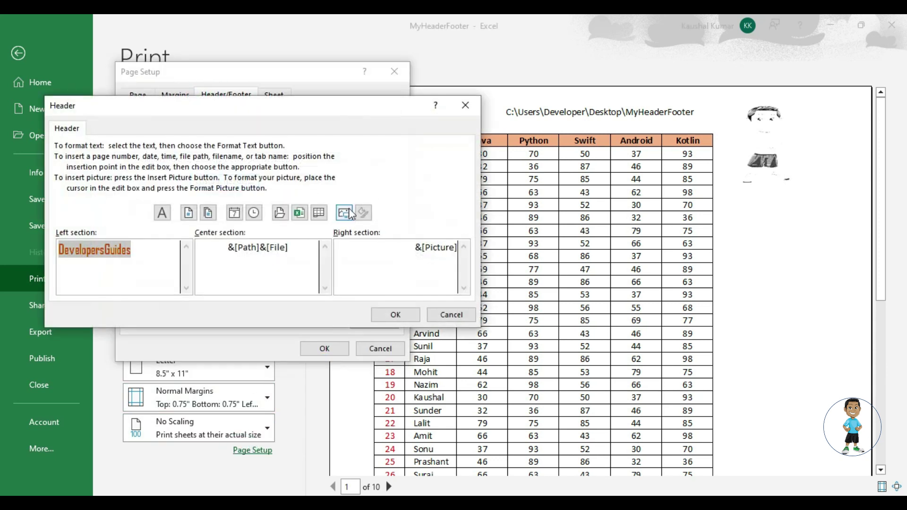
click(359, 272)
click(362, 213)
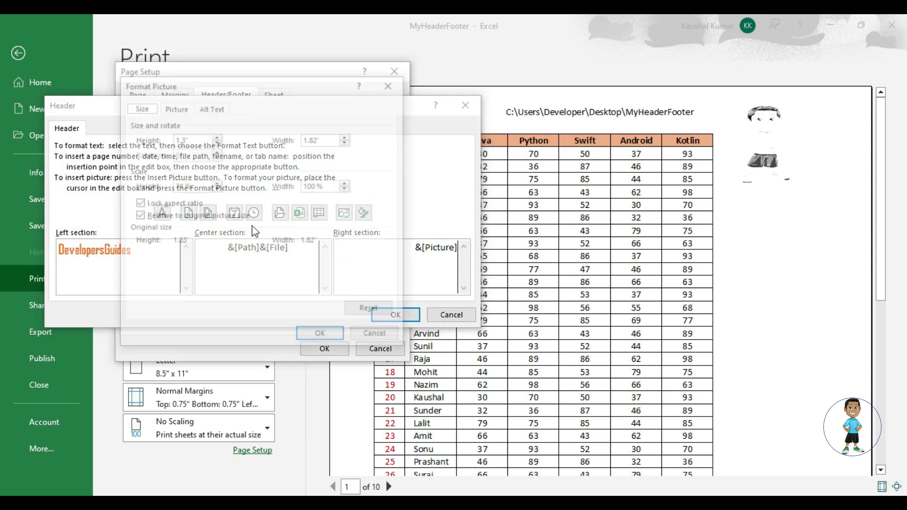
click(174, 107)
click(255, 186)
click(198, 195)
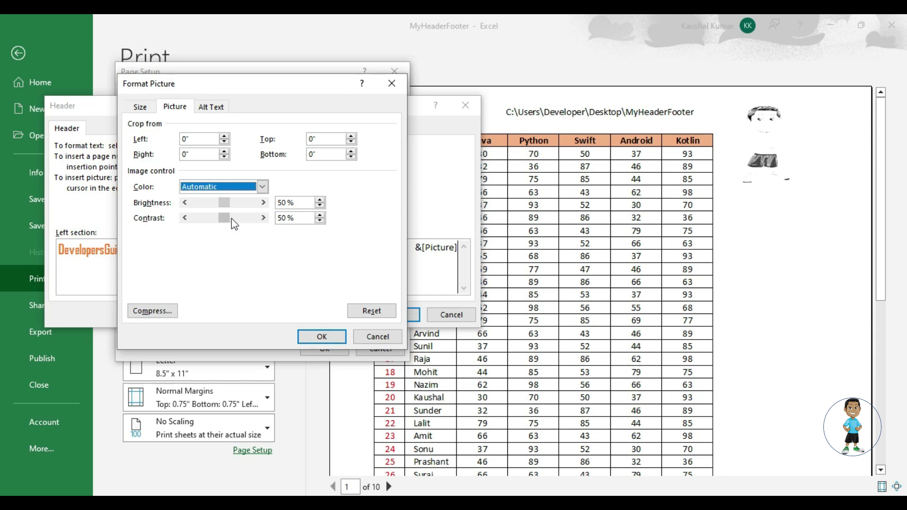
drag(228, 217, 241, 218)
Try Automatic at 70% brightness, then Grayscale, Black & White and Washout, ending on Automatic
click(263, 187)
click(227, 197)
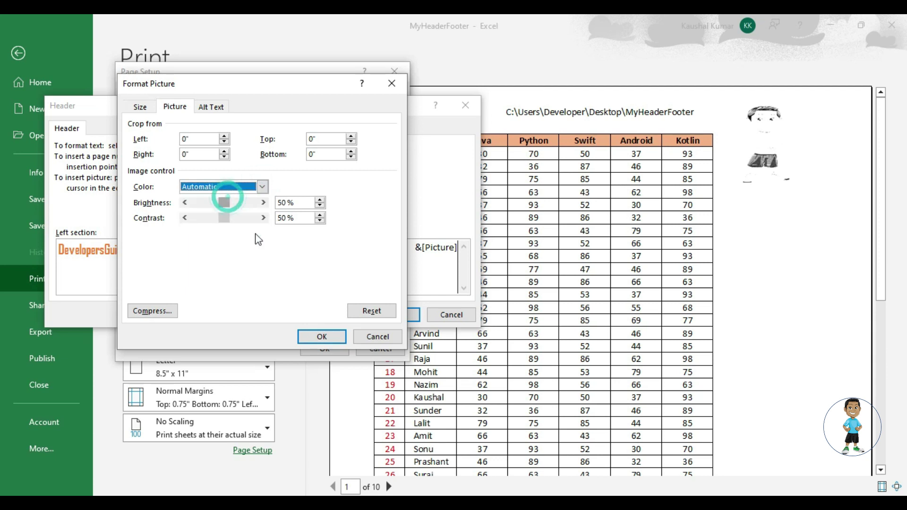
click(245, 203)
click(245, 203)
click(262, 186)
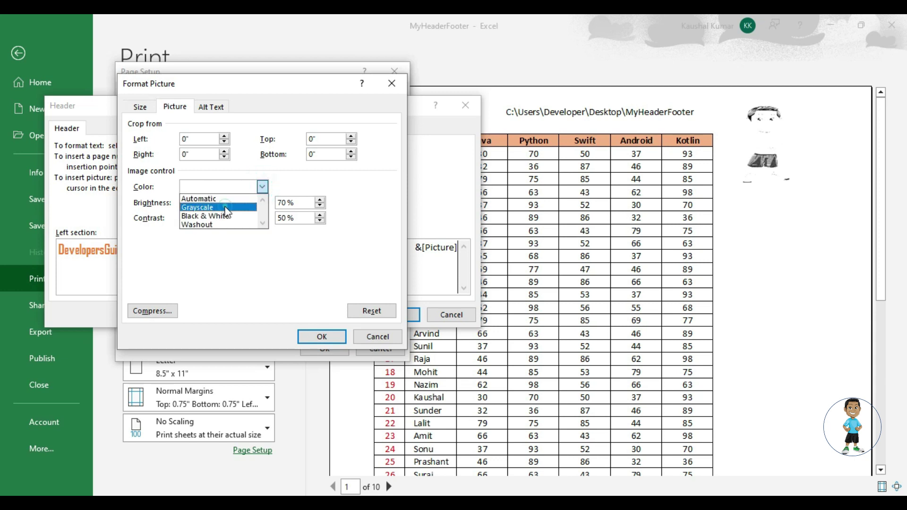
click(227, 208)
mouse_move(236, 202)
mouse_down()
mouse_move(247, 203)
mouse_move(205, 220)
mouse_up()
click(262, 187)
click(222, 214)
click(224, 188)
click(213, 225)
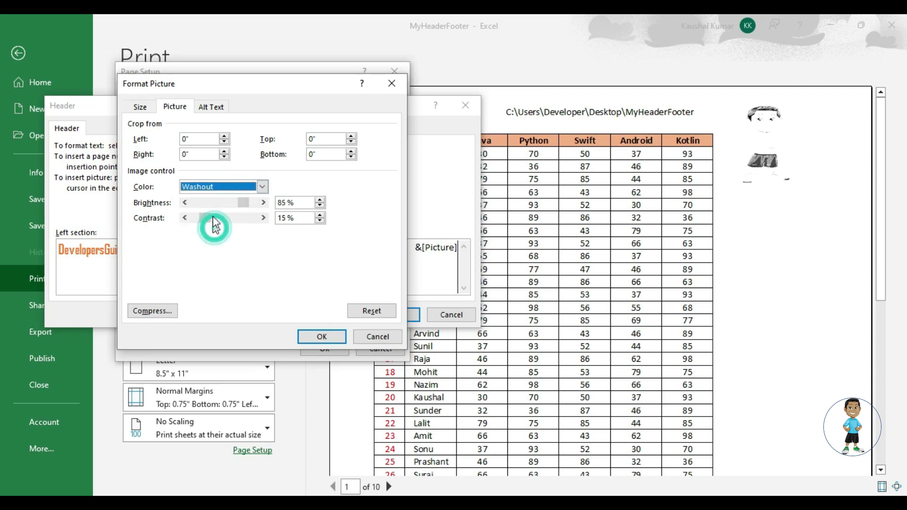
click(215, 187)
click(215, 199)
mouse_move(226, 203)
mouse_down()
mouse_move(239, 203)
mouse_move(236, 213)
mouse_move(233, 202)
mouse_up()
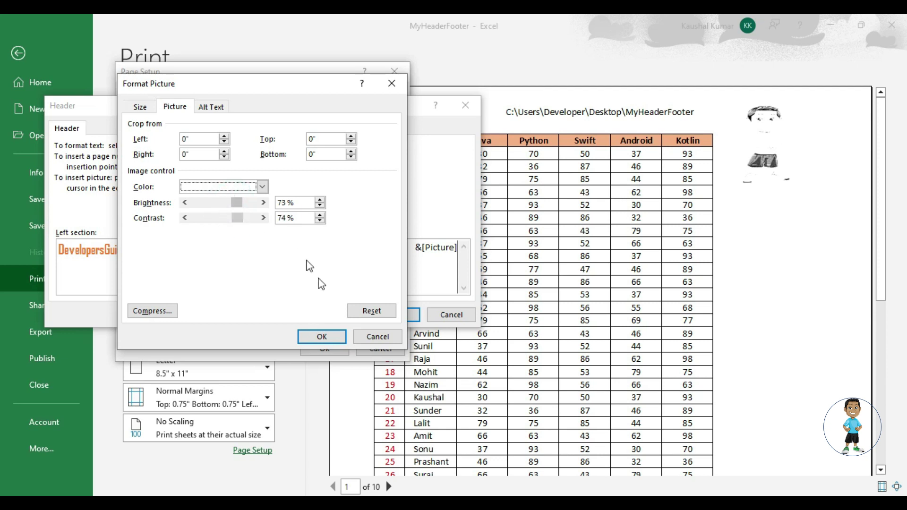
Reset the picture's image settings, verify its 'DevelopersGuides' alt text, and apply all dialogs
click(371, 310)
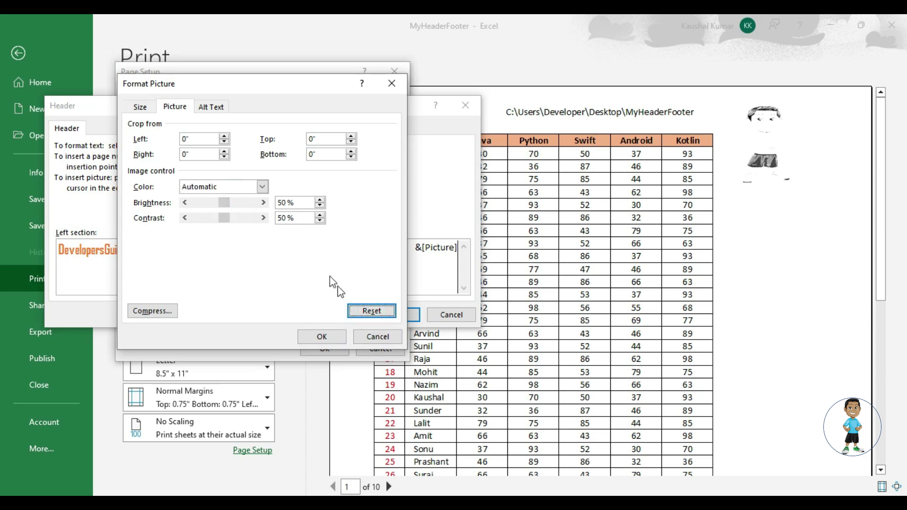
click(213, 107)
click(216, 167)
click(322, 337)
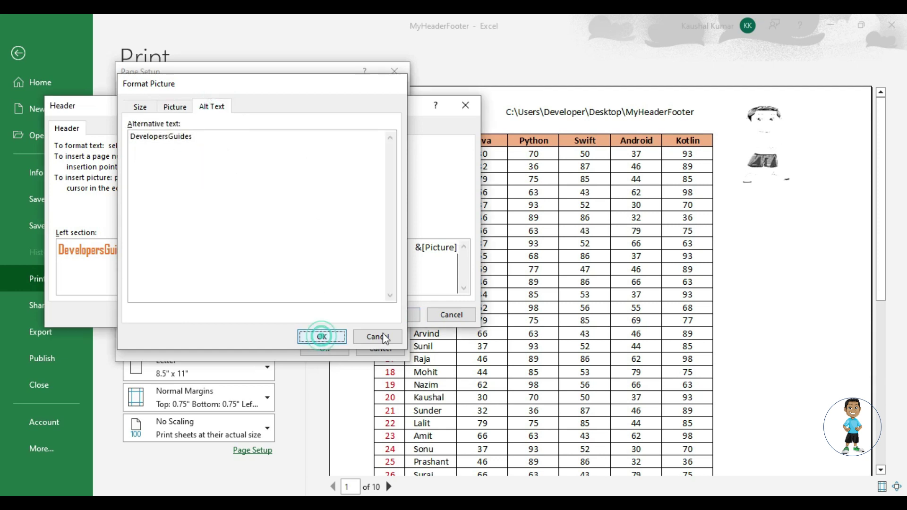
click(399, 315)
click(324, 349)
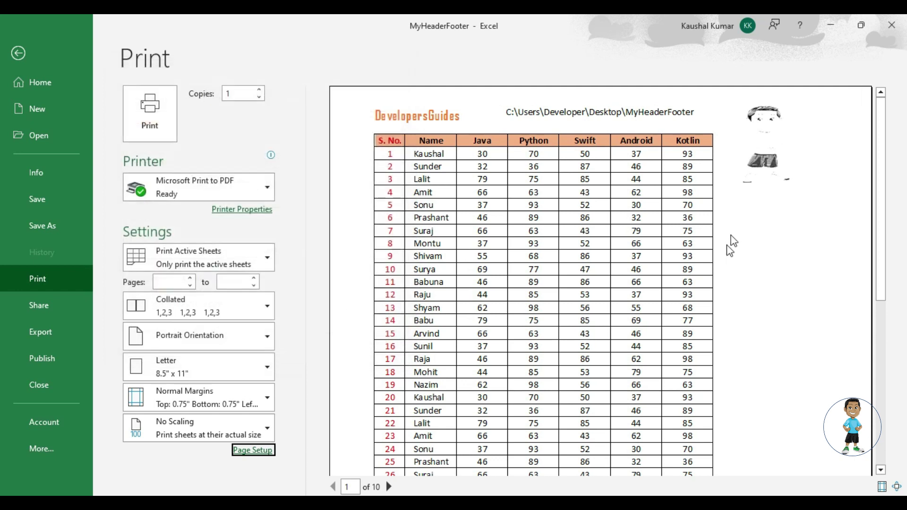
click(253, 450)
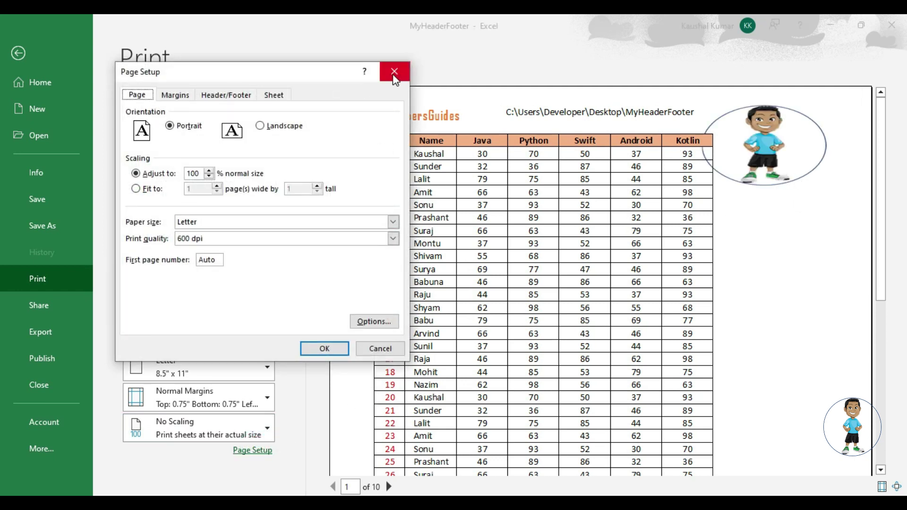
click(239, 95)
click(241, 187)
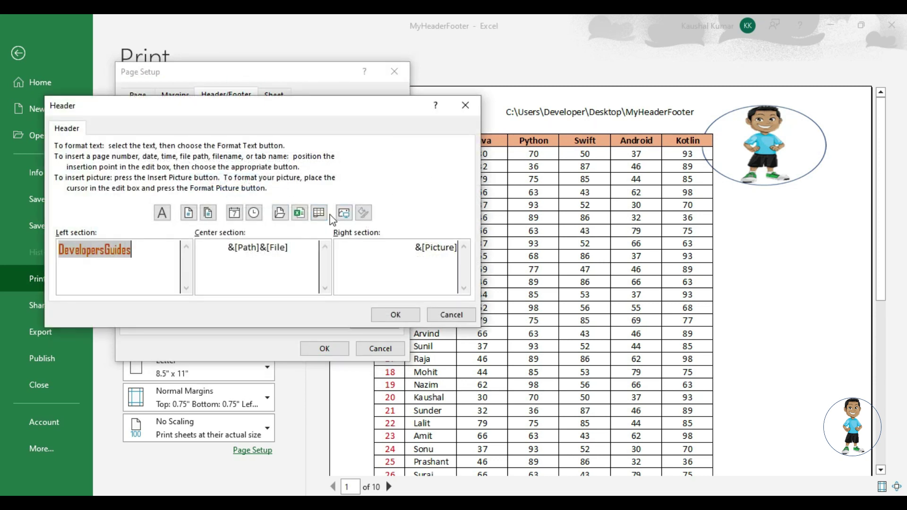
click(465, 105)
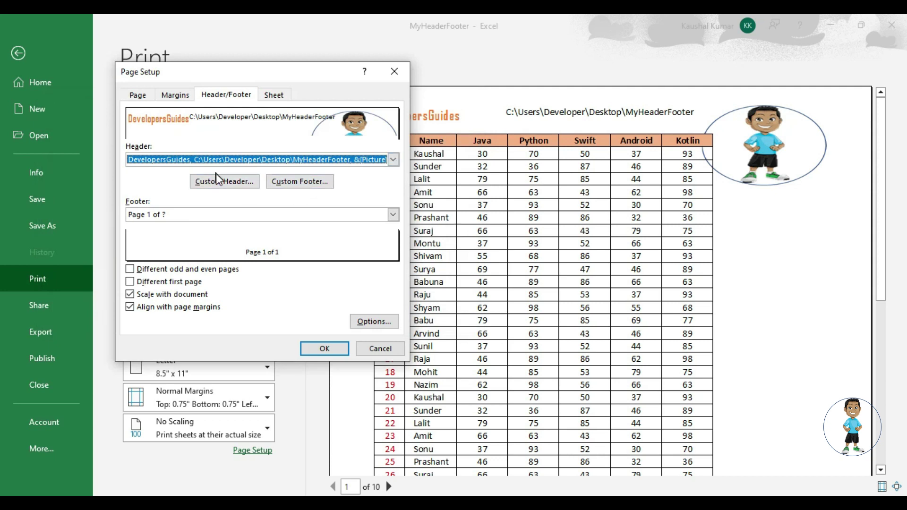
click(302, 183)
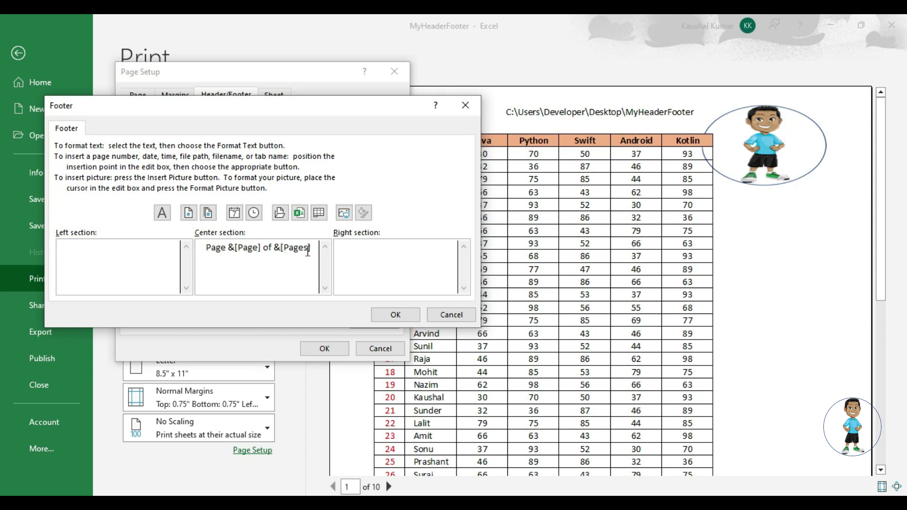
click(468, 108)
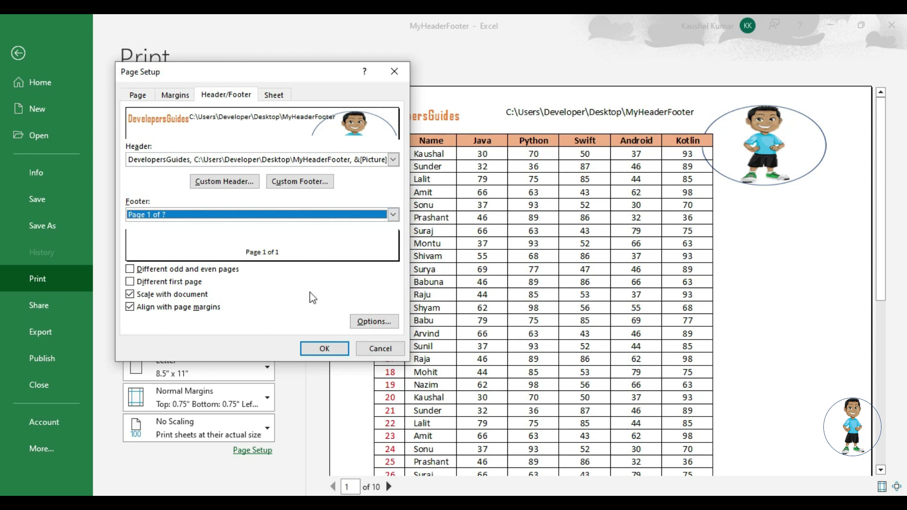
click(311, 353)
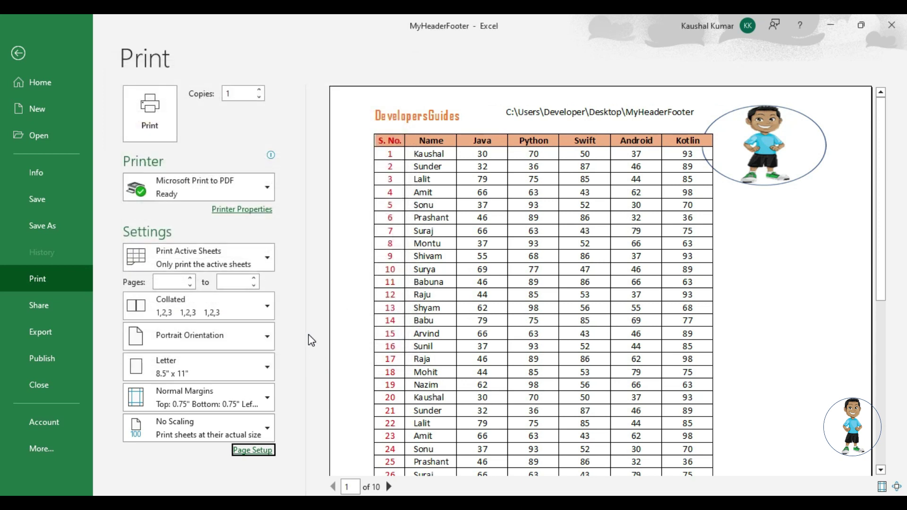
key(Return)
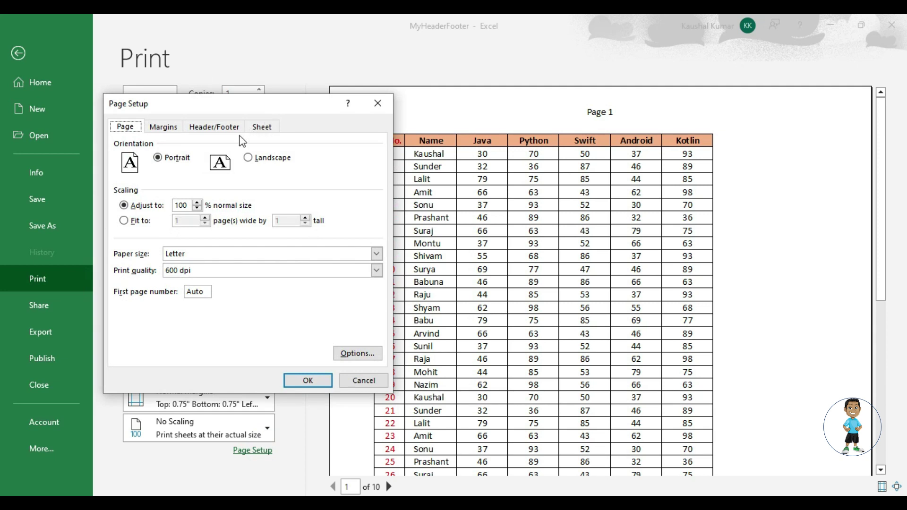
Check the Header/Footer tab shows Header 'Page 1' and Footer (none), then close Page Setup
click(236, 133)
drag(242, 105, 417, 87)
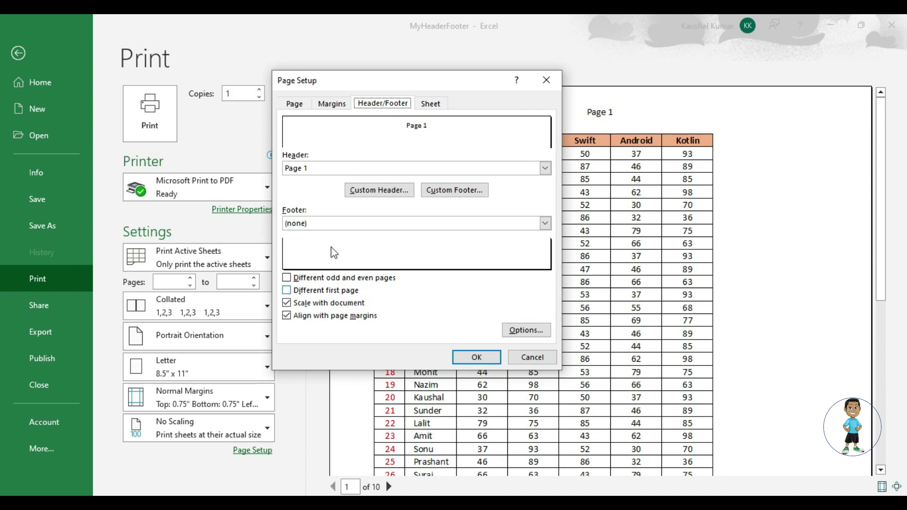
drag(392, 84, 257, 108)
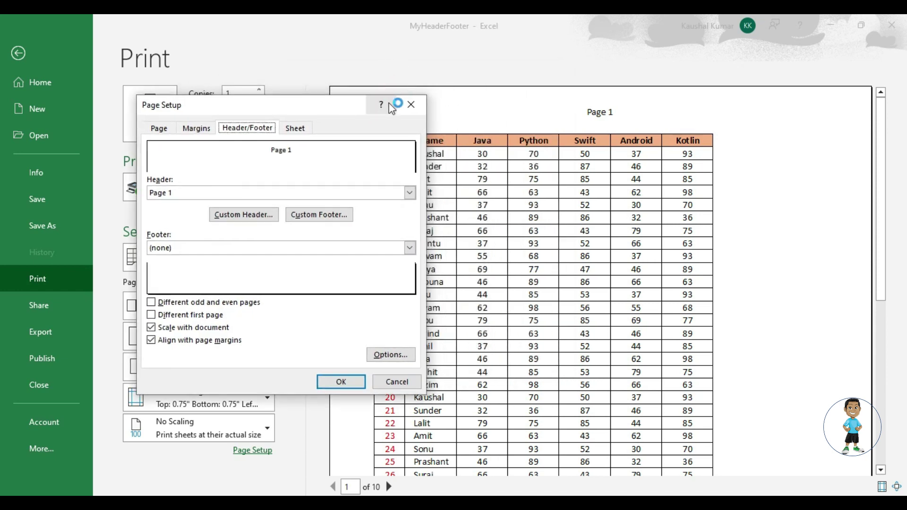
click(418, 106)
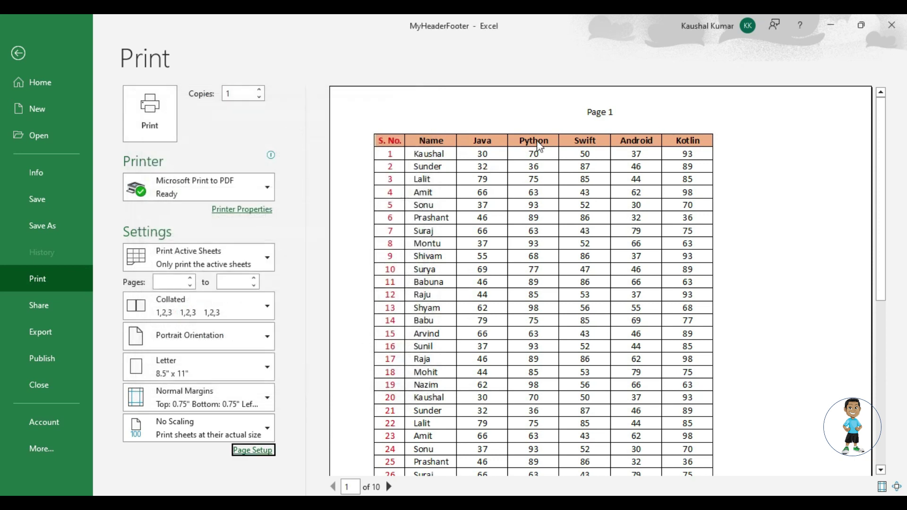
Page forward three preview pages, then back to page 1
click(389, 487)
click(389, 487)
click(388, 487)
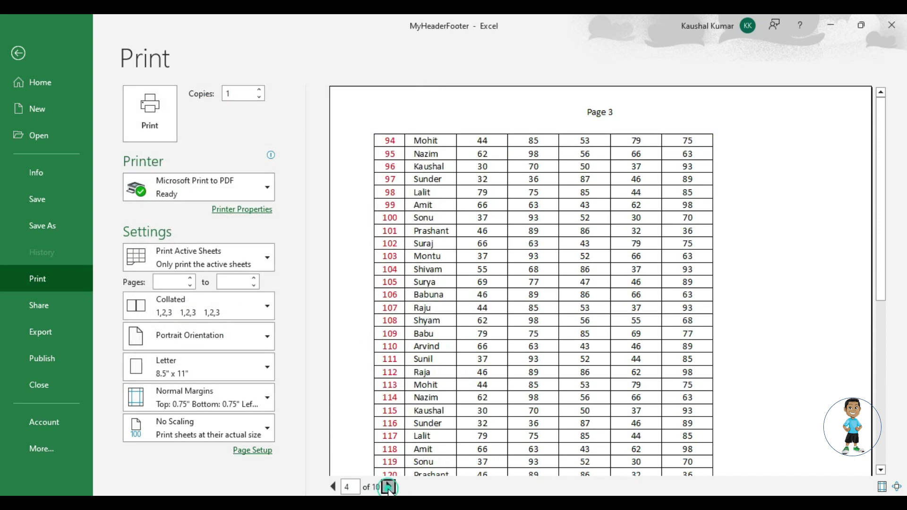
click(334, 487)
click(333, 487)
click(334, 487)
Turn on Different odd and even pages in the Header/Footer settings
click(252, 450)
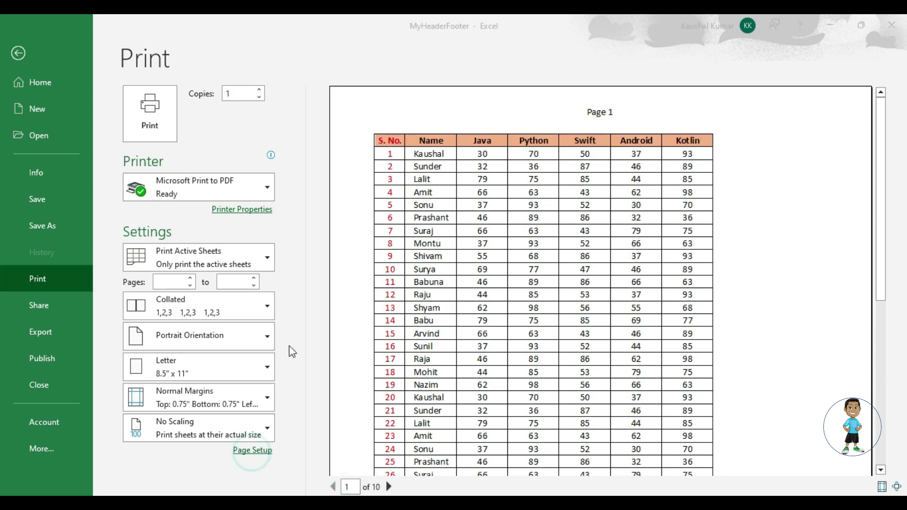
click(243, 127)
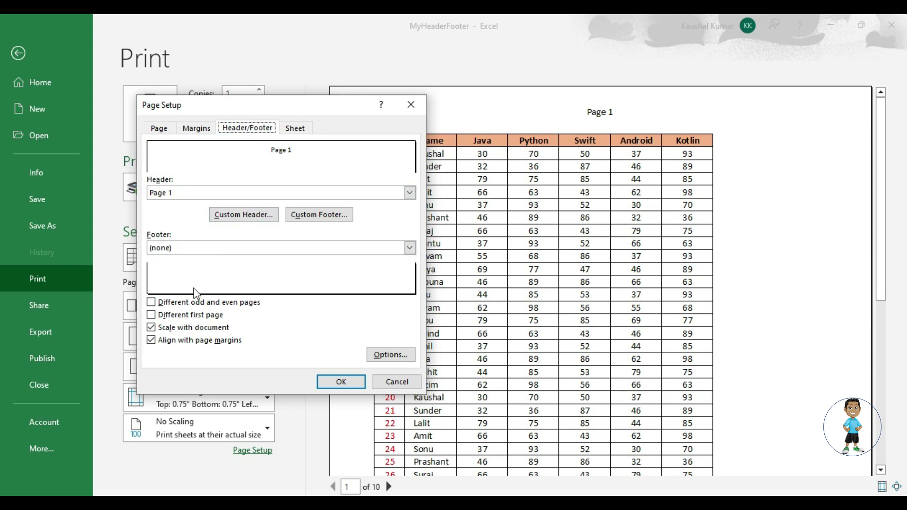
click(191, 304)
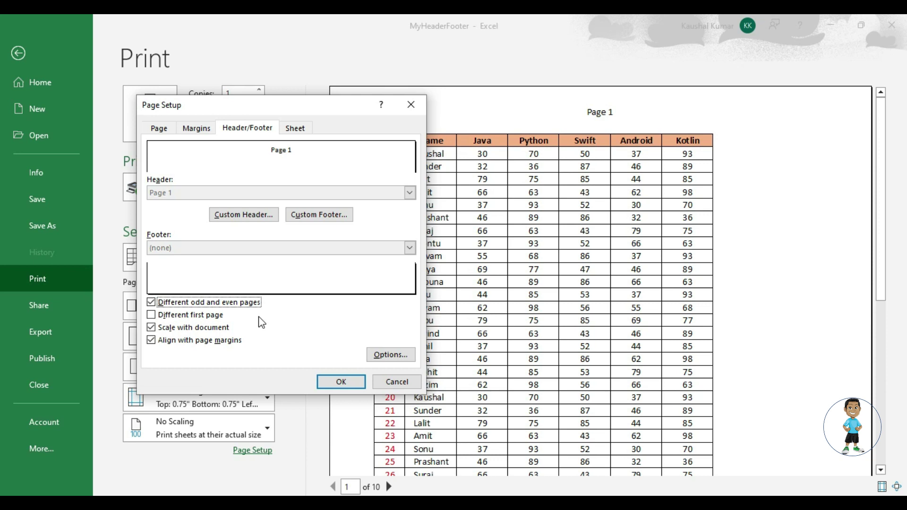
click(347, 381)
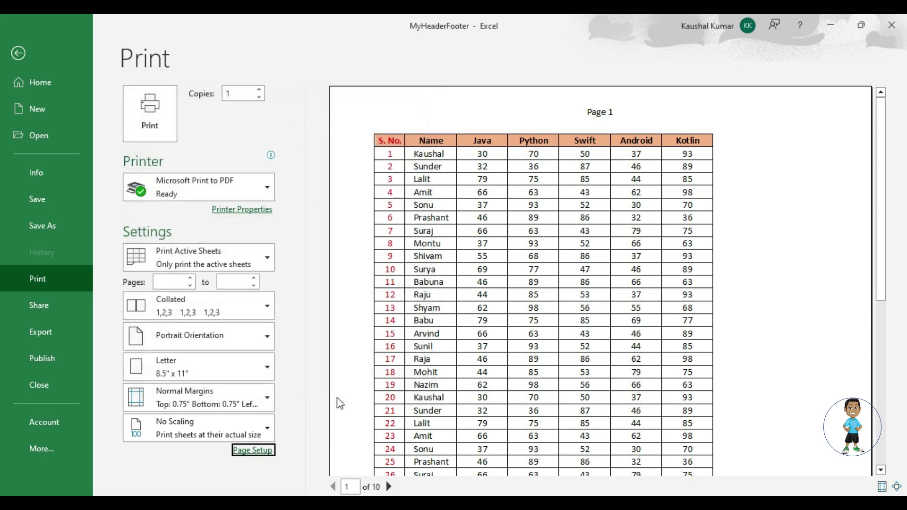
Browse preview pages 2 through 6, then page back to page 1
click(385, 491)
click(385, 490)
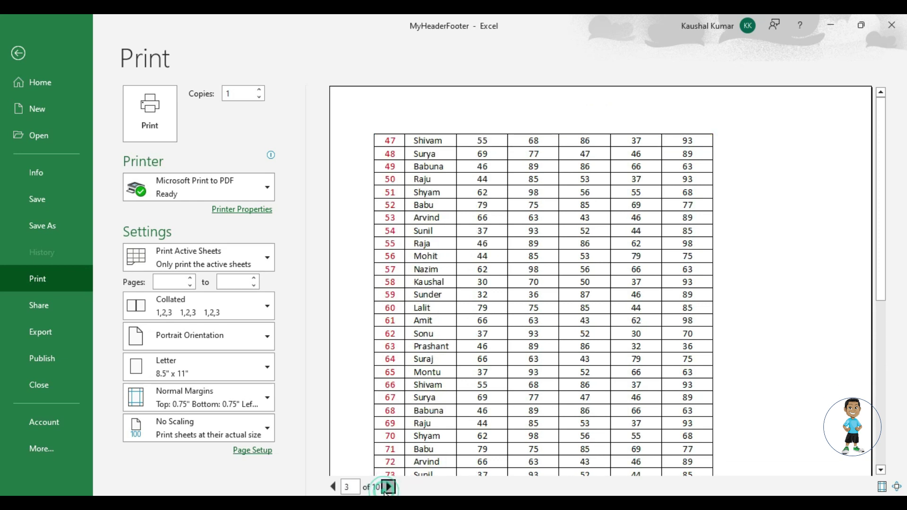
click(385, 491)
click(388, 487)
click(389, 487)
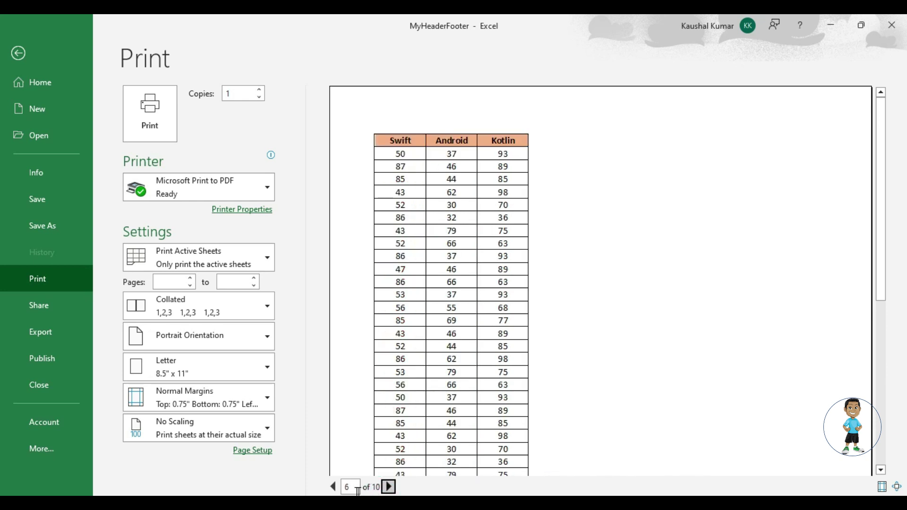
click(333, 487)
click(333, 487)
click(333, 487)
click(333, 487)
click(333, 487)
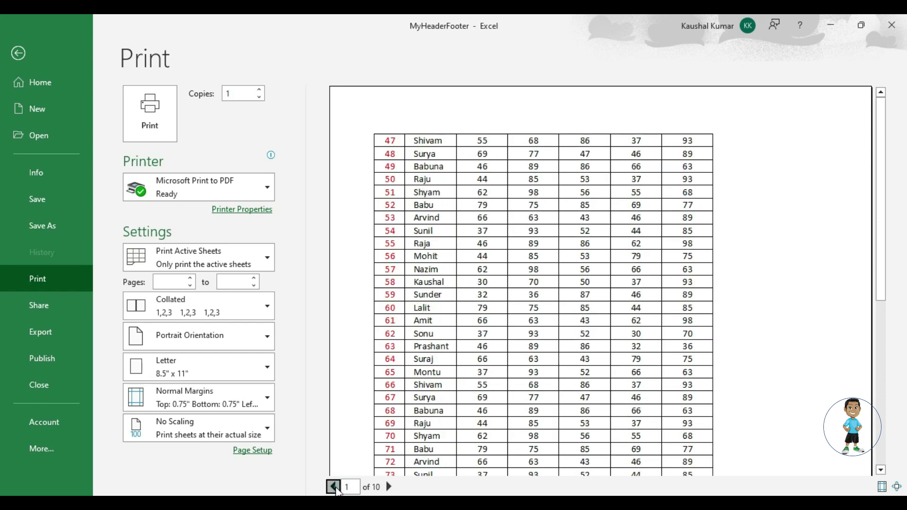
Replace Different odd and even pages with Different first page in the Header/Footer settings
click(260, 451)
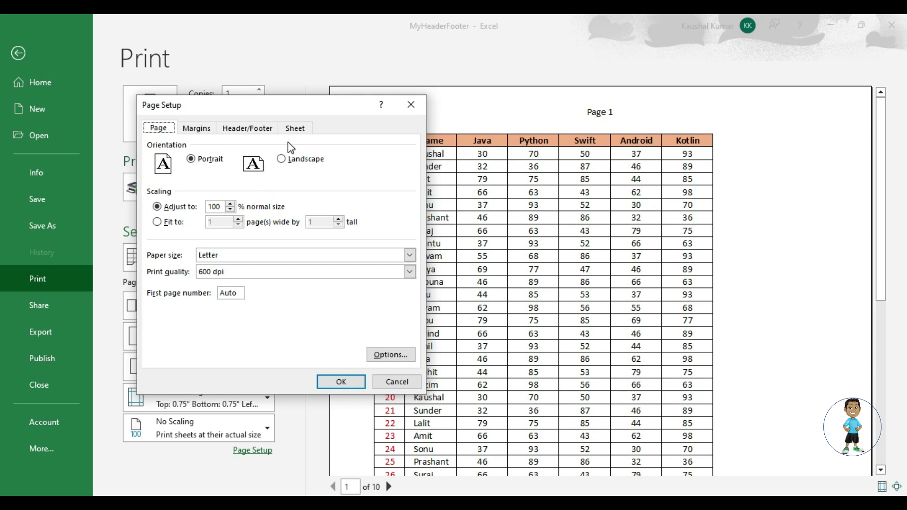
click(253, 131)
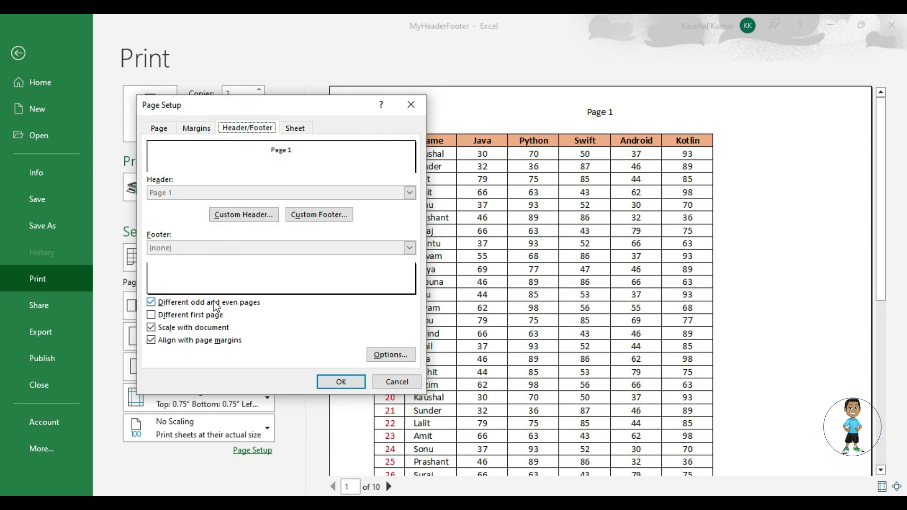
click(216, 304)
click(189, 317)
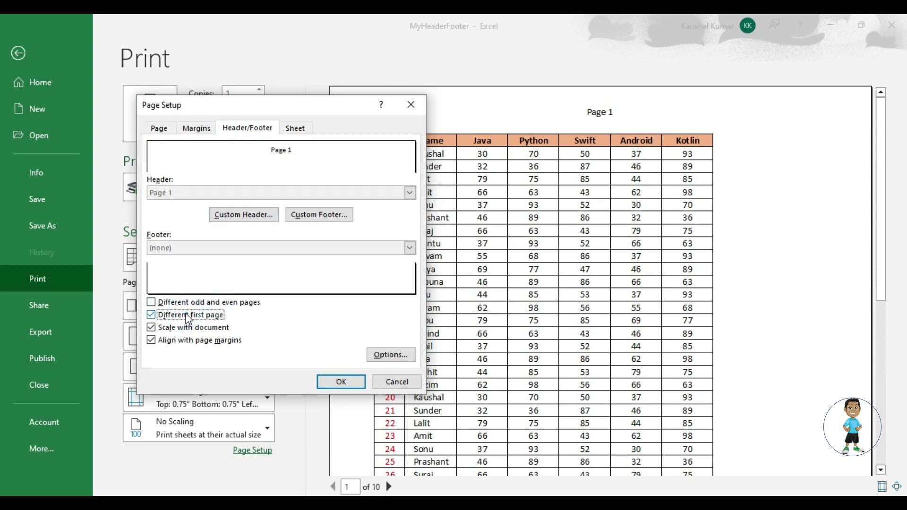
click(340, 382)
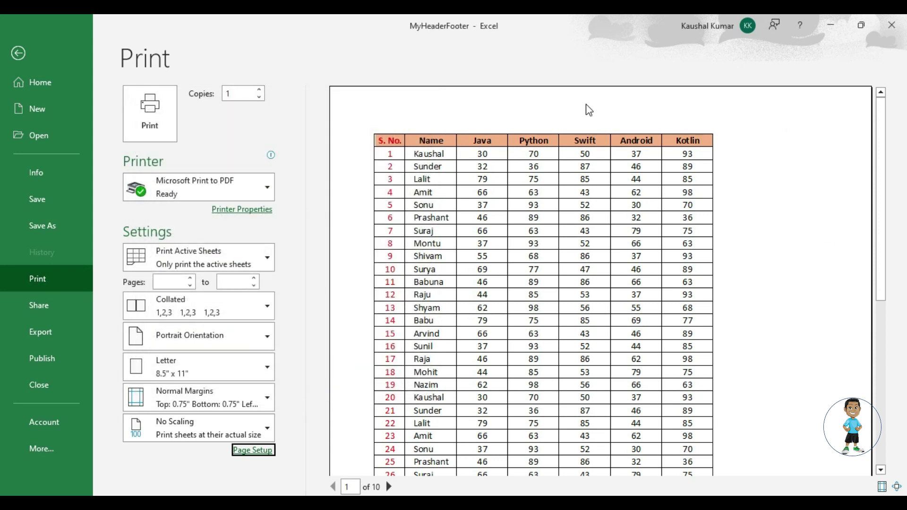
Step through the preview to page 7, then back to page 1
click(391, 486)
click(390, 486)
click(391, 486)
click(390, 486)
click(390, 486)
click(390, 486)
click(333, 487)
click(334, 487)
click(334, 486)
click(333, 486)
click(333, 486)
click(333, 486)
Untick Different first page, then close Page Setup with the X without applying
click(246, 450)
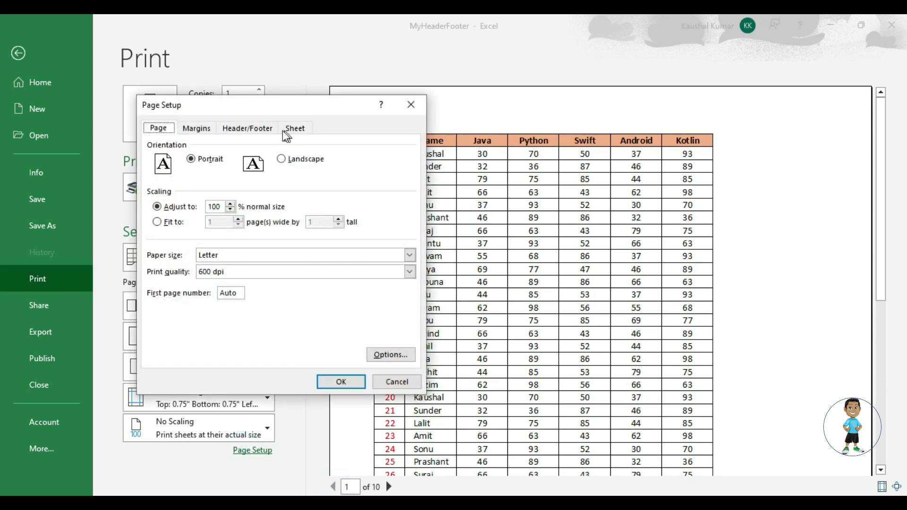
click(273, 133)
click(186, 313)
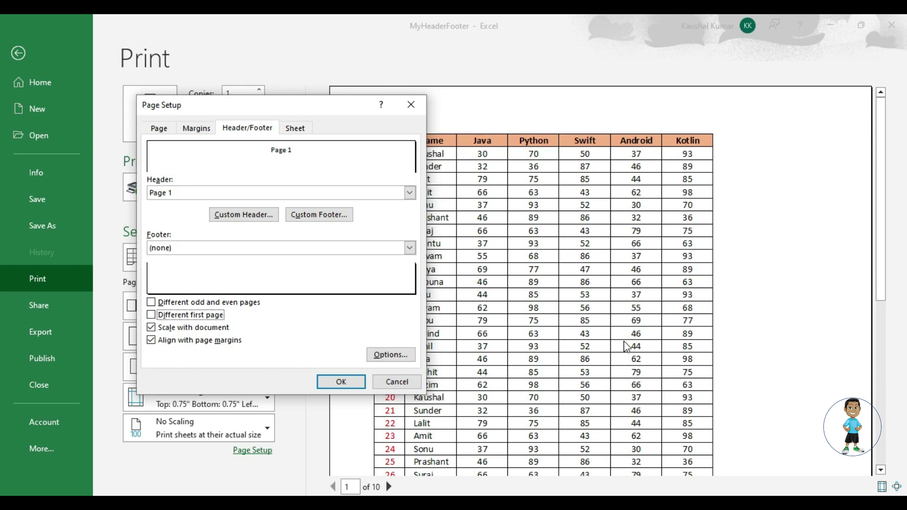
click(411, 105)
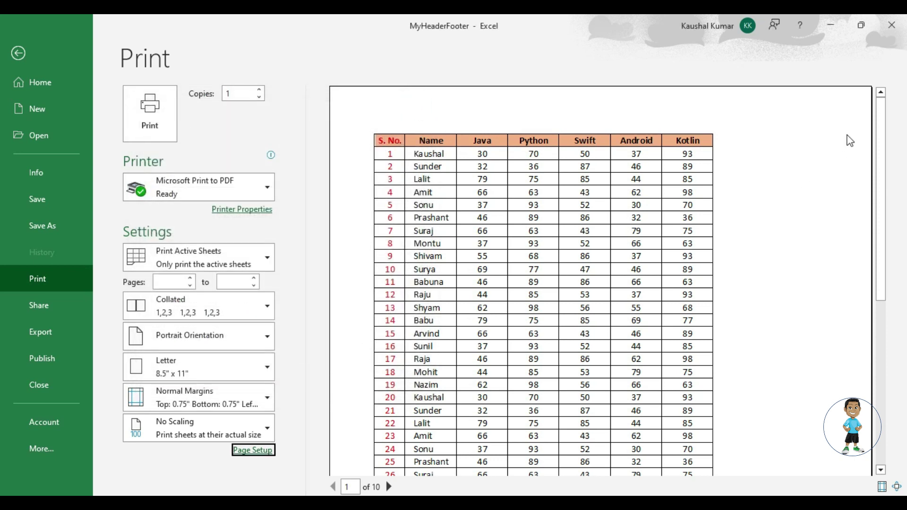
click(611, 125)
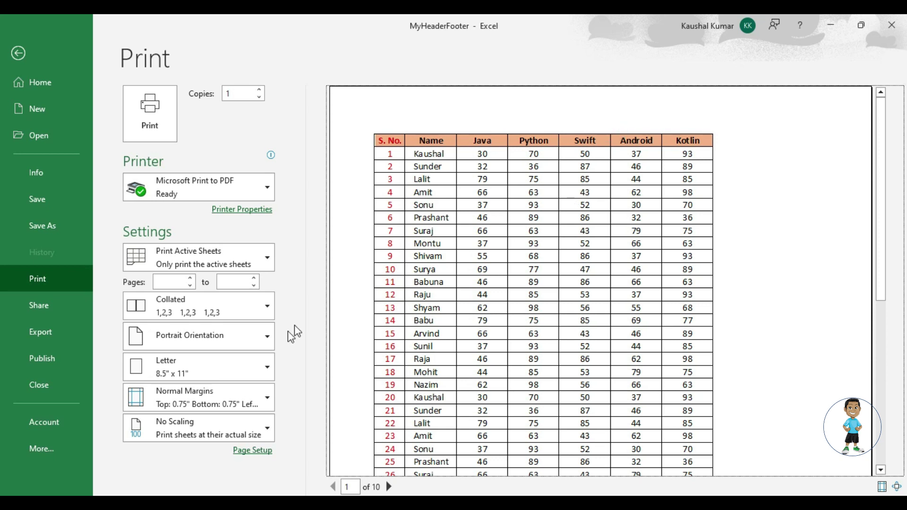
click(241, 451)
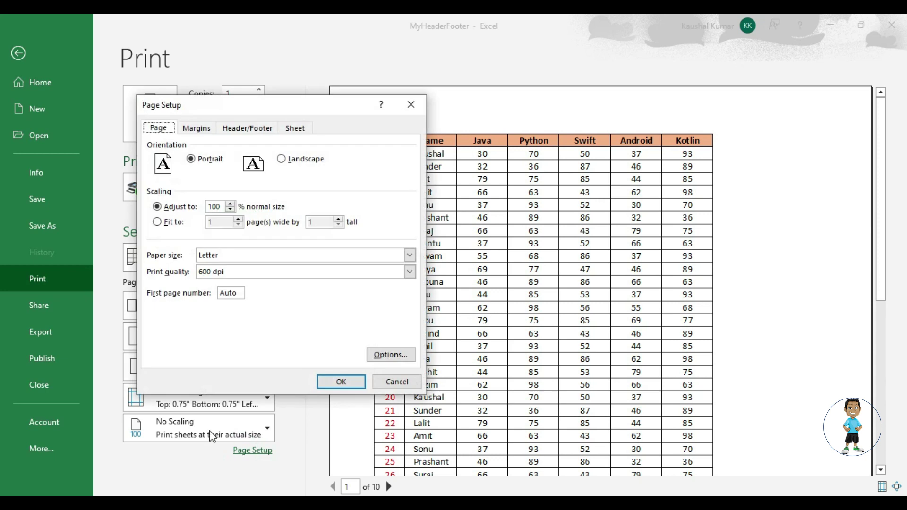
click(248, 130)
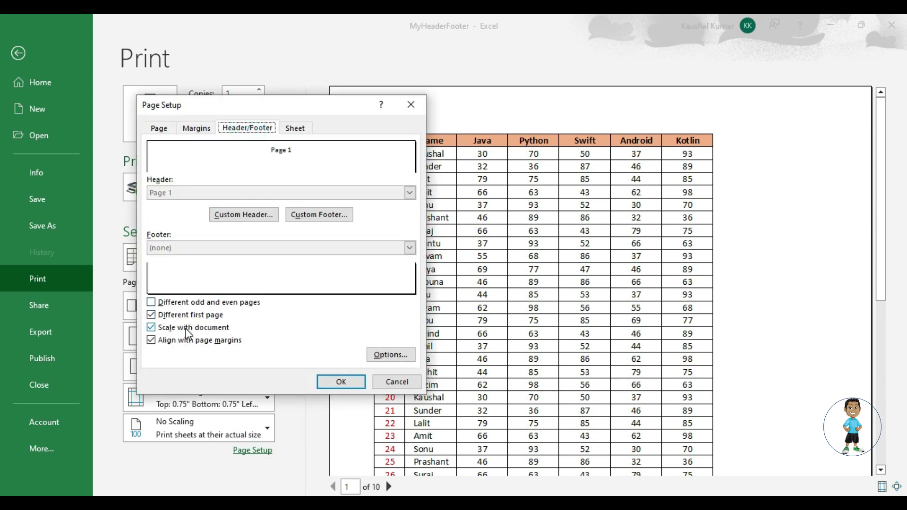
click(168, 314)
click(168, 314)
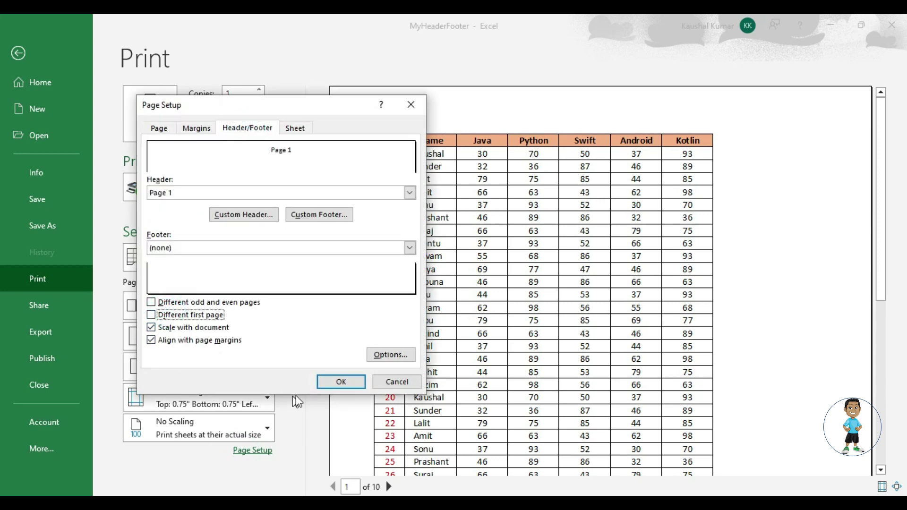
click(379, 357)
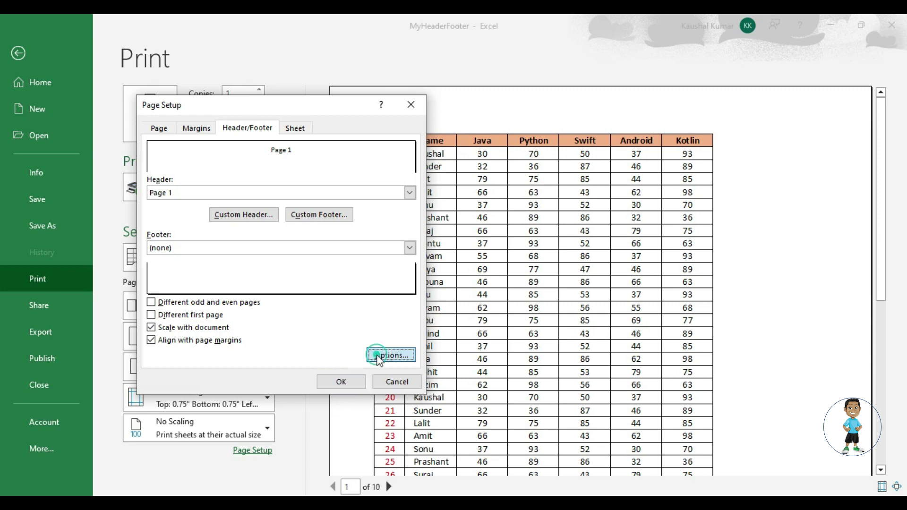
drag(118, 40, 251, 44)
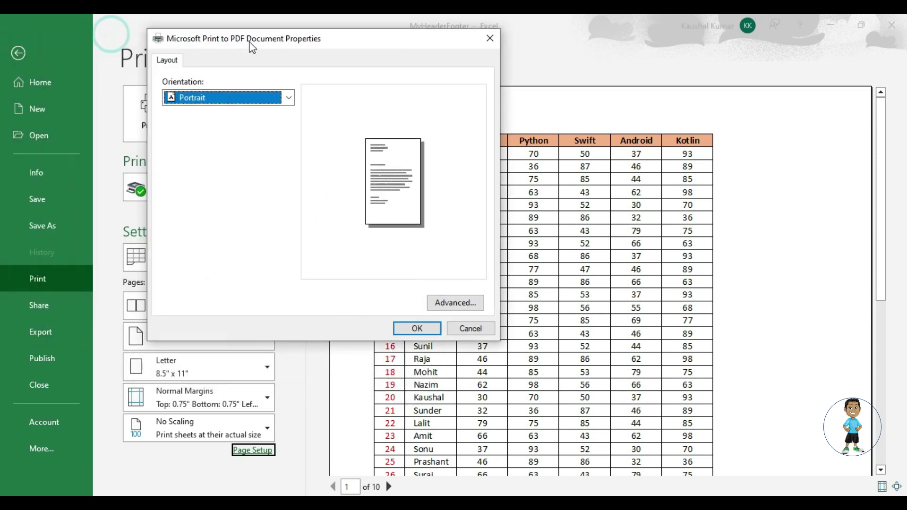
click(225, 101)
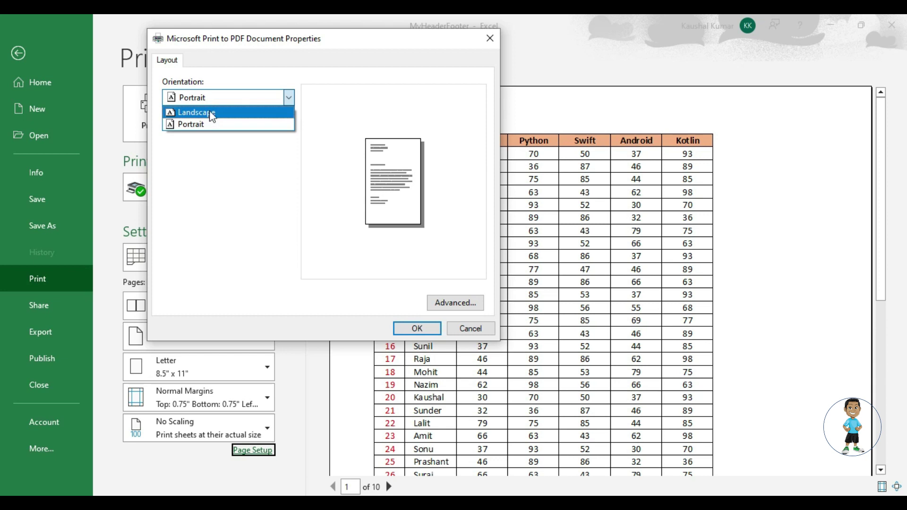
click(212, 114)
click(455, 331)
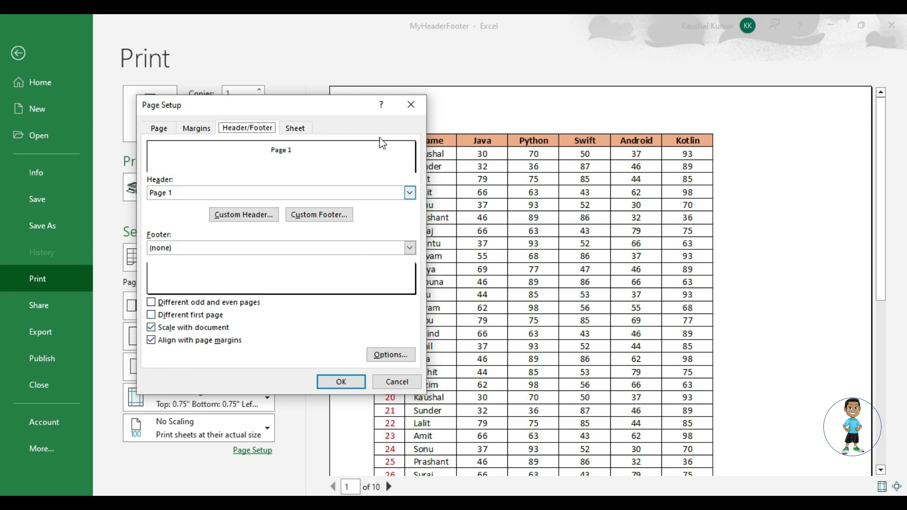
click(409, 108)
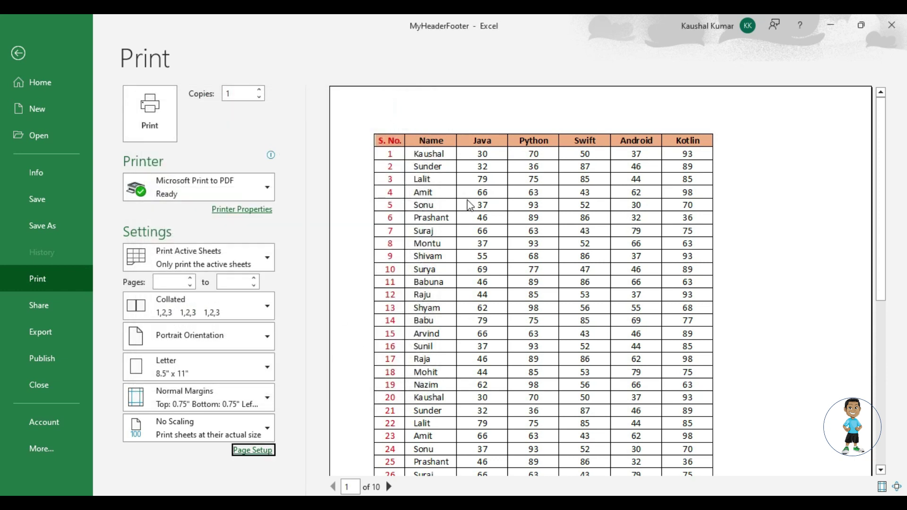